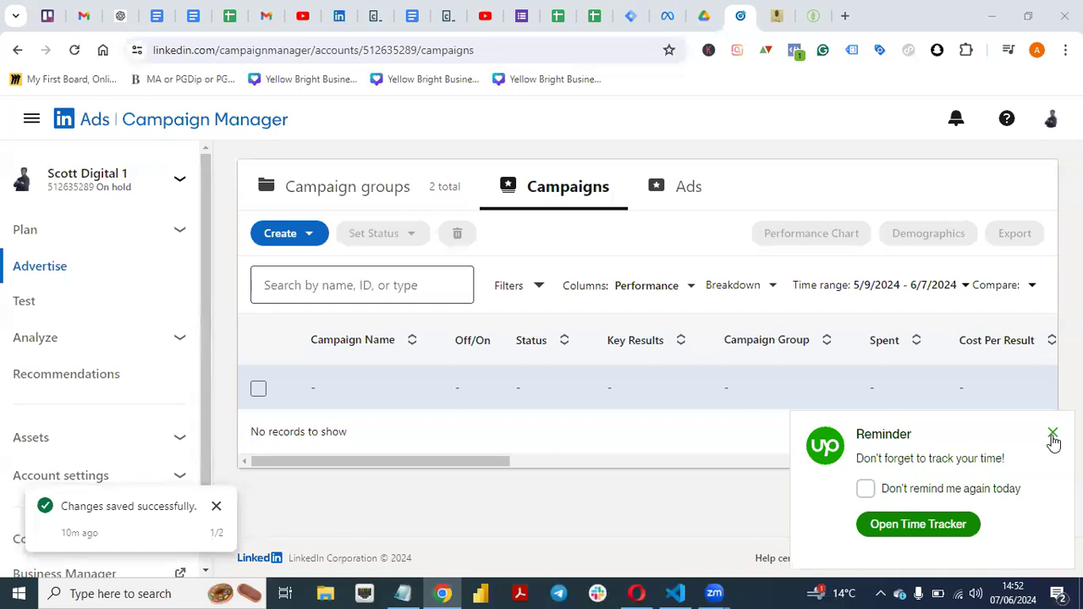
Dismiss the time-tracking reminder and open the Audiences page from the Plan section
click(1053, 436)
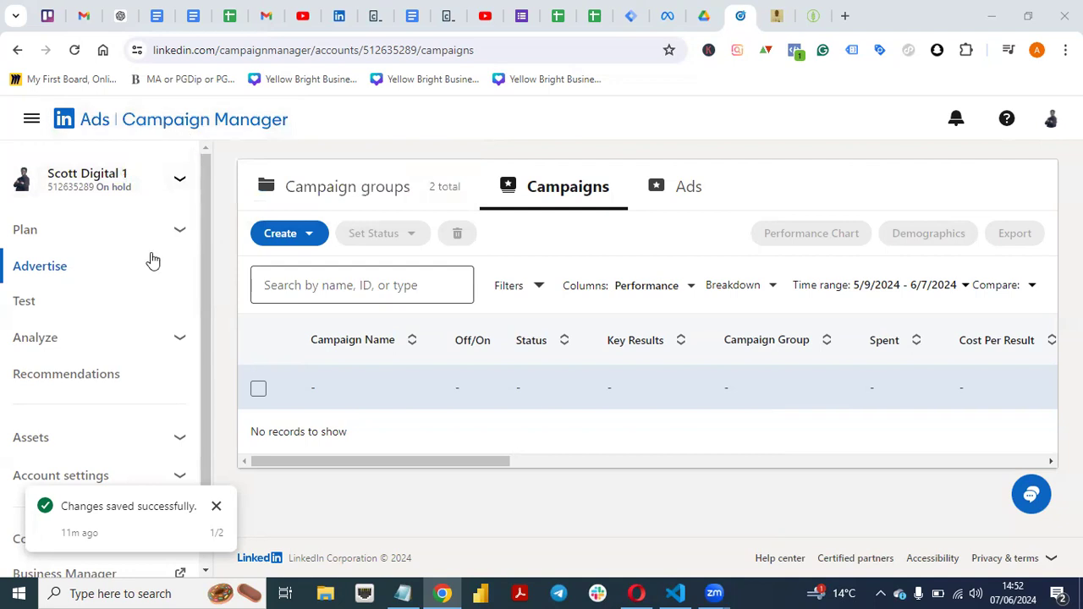
click(176, 233)
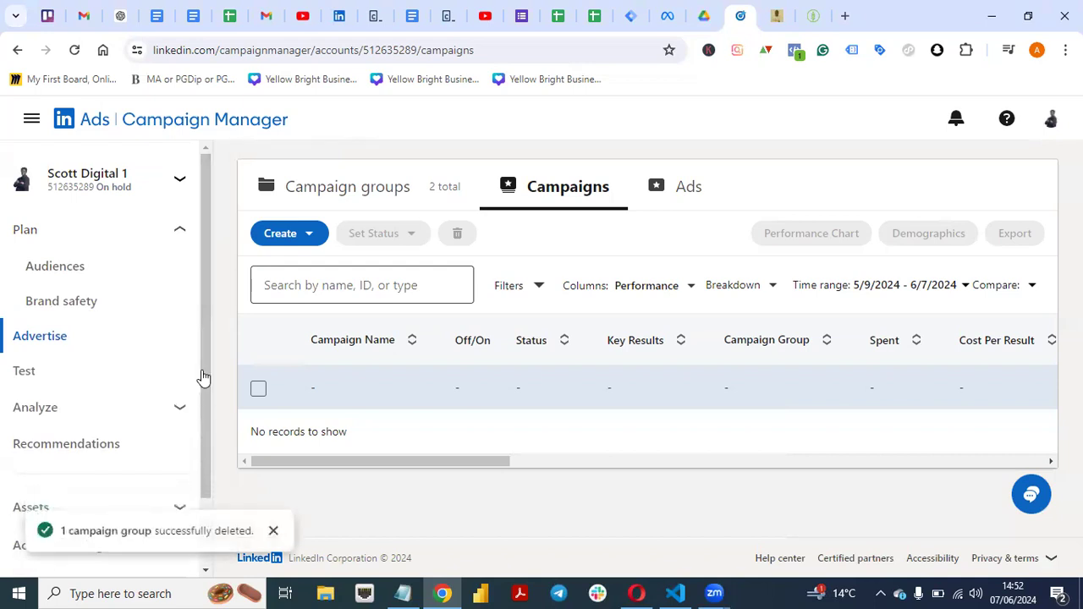
drag(209, 387, 195, 319)
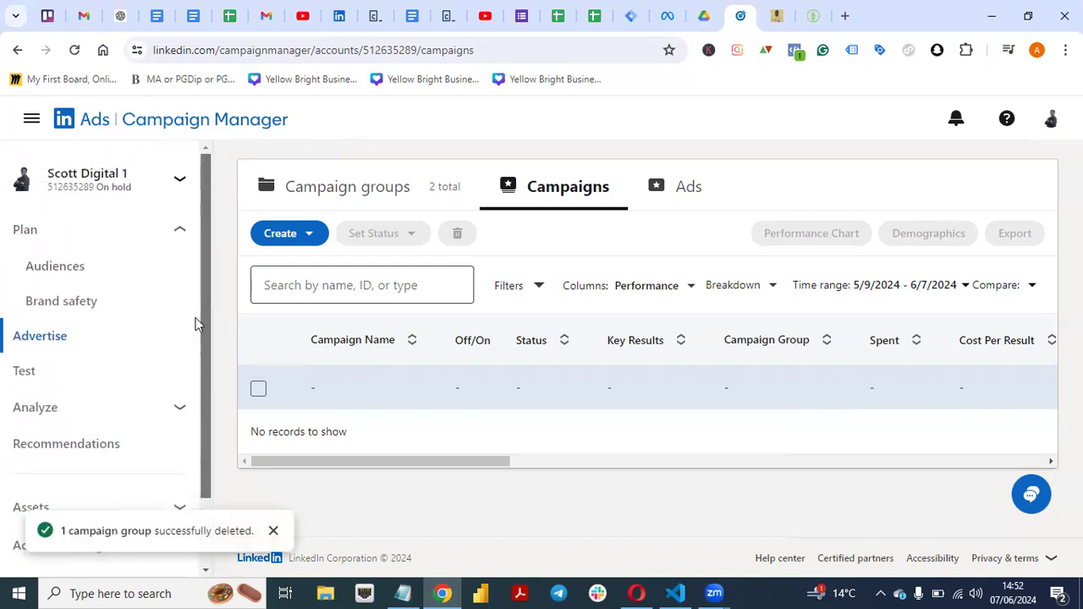
click(70, 275)
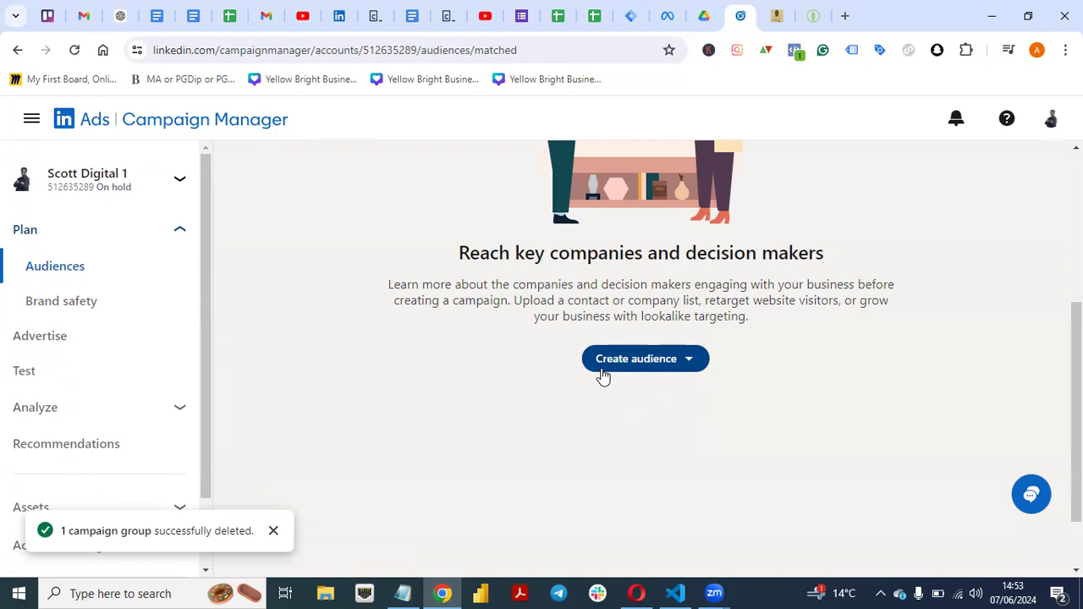
Dismiss the campaign group deletion notice and return to the Advertise overview of campaign groups
click(272, 534)
click(78, 346)
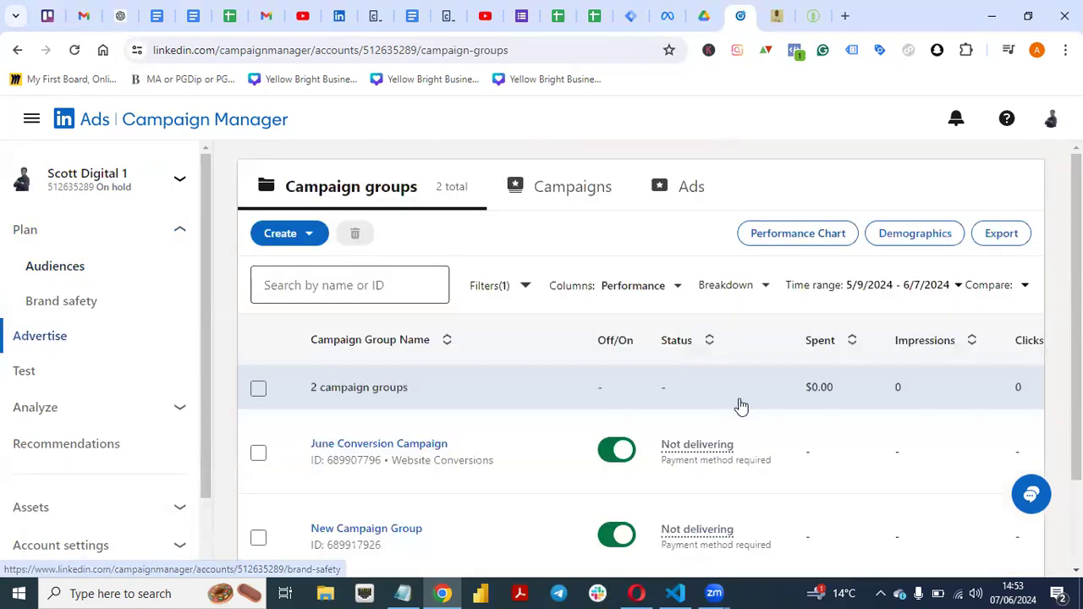
mouse_move(1077, 320)
mouse_down()
mouse_move(1077, 403)
mouse_move(1077, 320)
mouse_up()
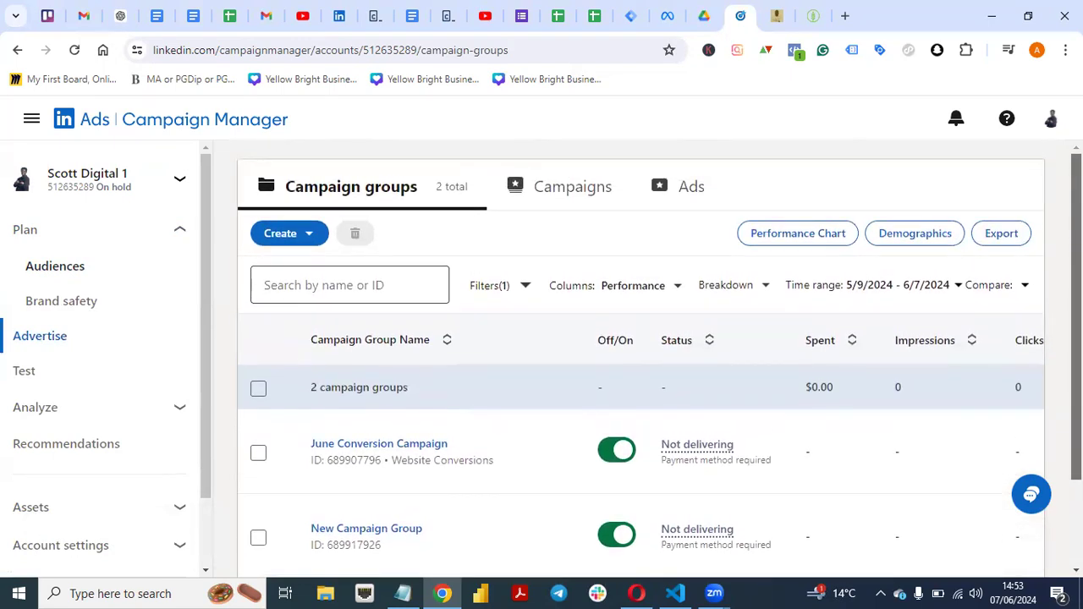
Look through the tools offered under the Analyze and Assets sections of the ad account
click(182, 408)
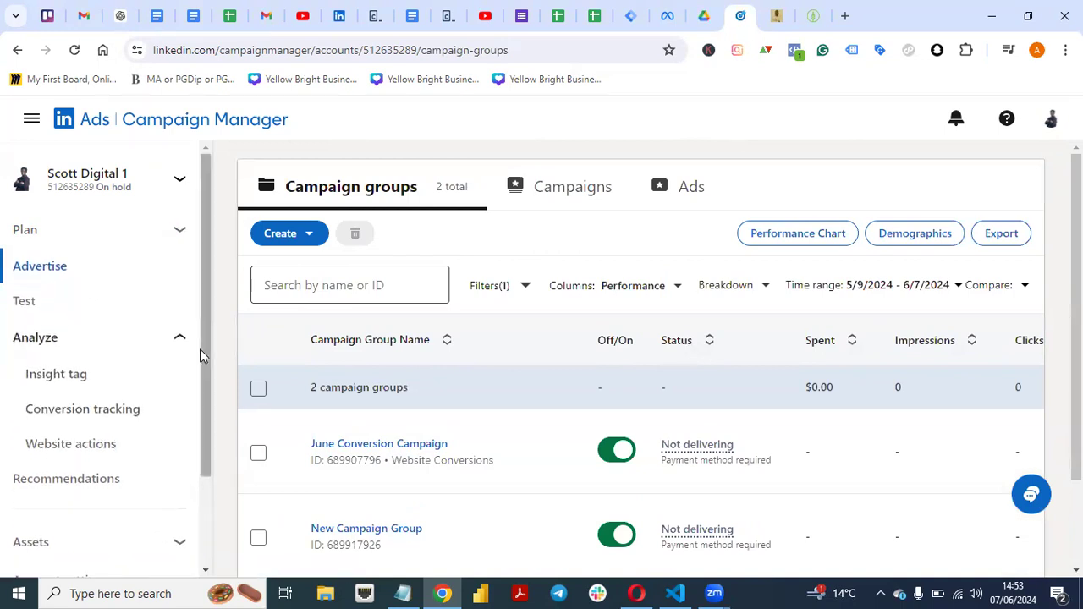
drag(200, 348, 200, 363)
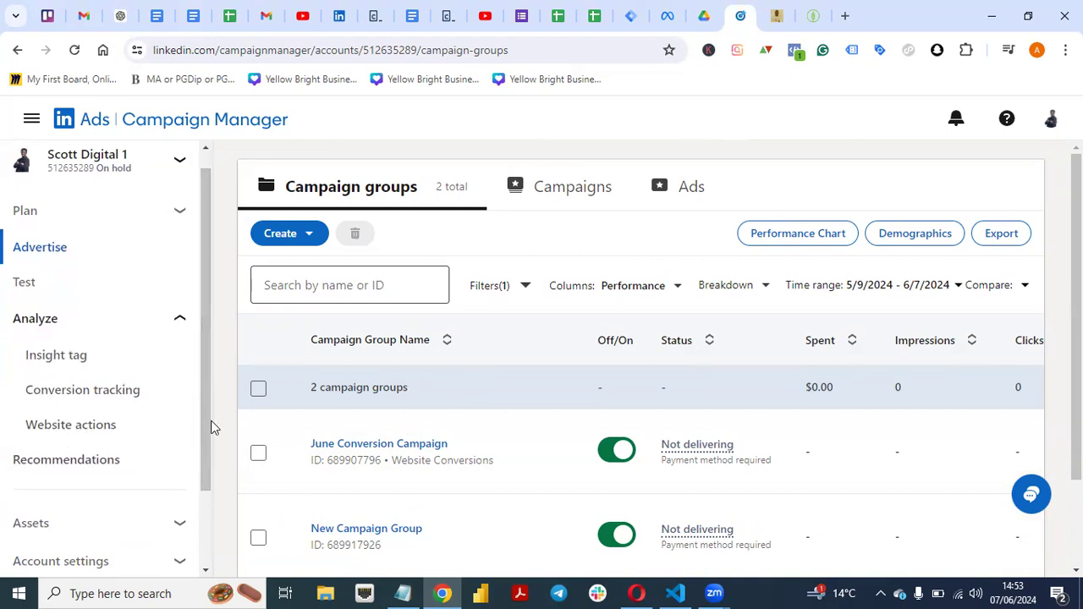
drag(200, 434, 198, 479)
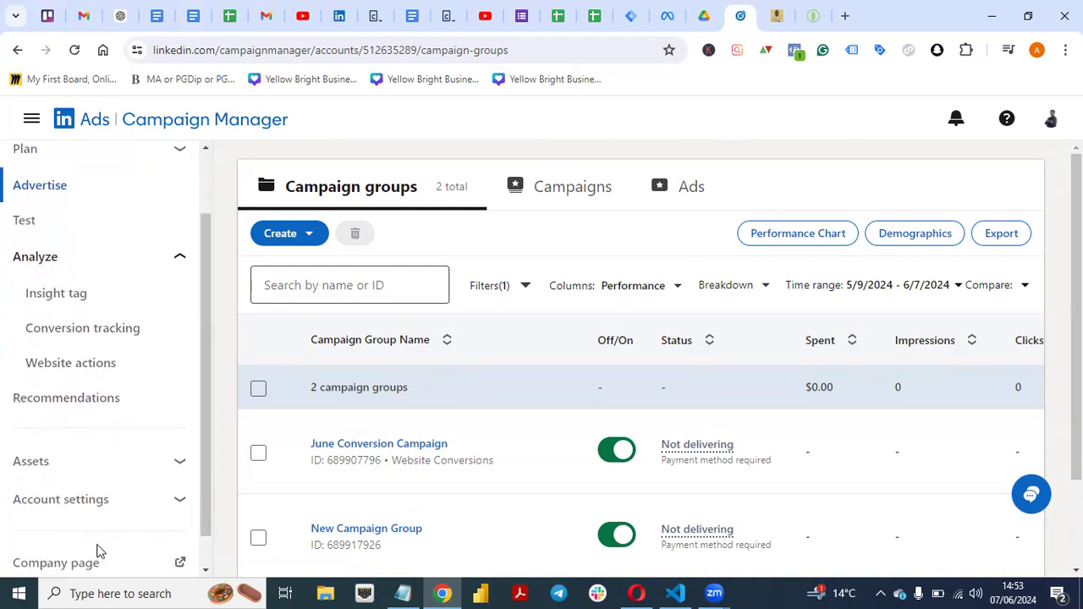
drag(203, 438, 200, 499)
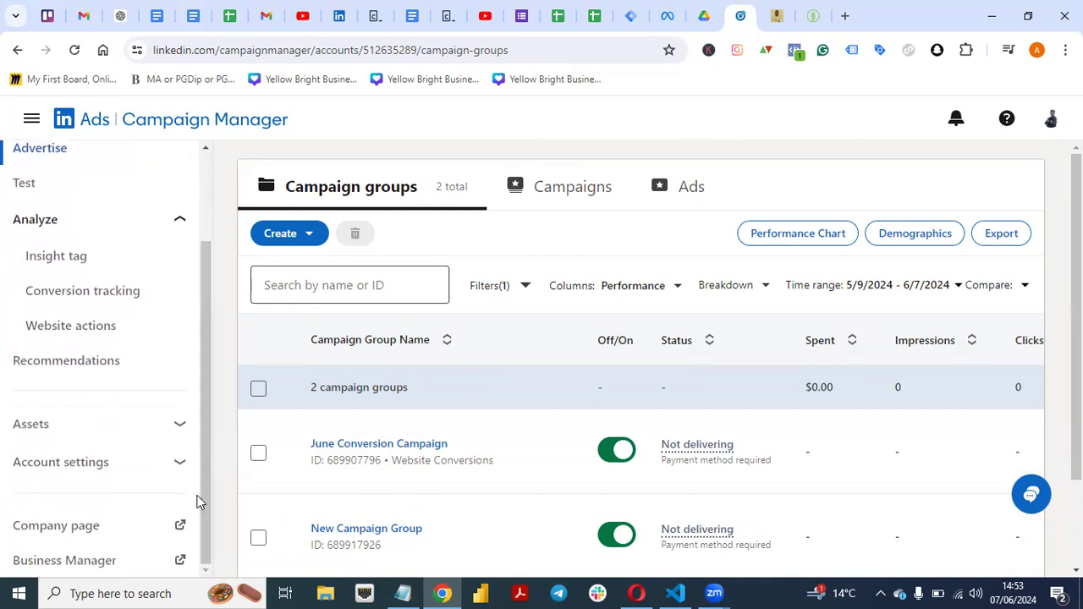
click(180, 425)
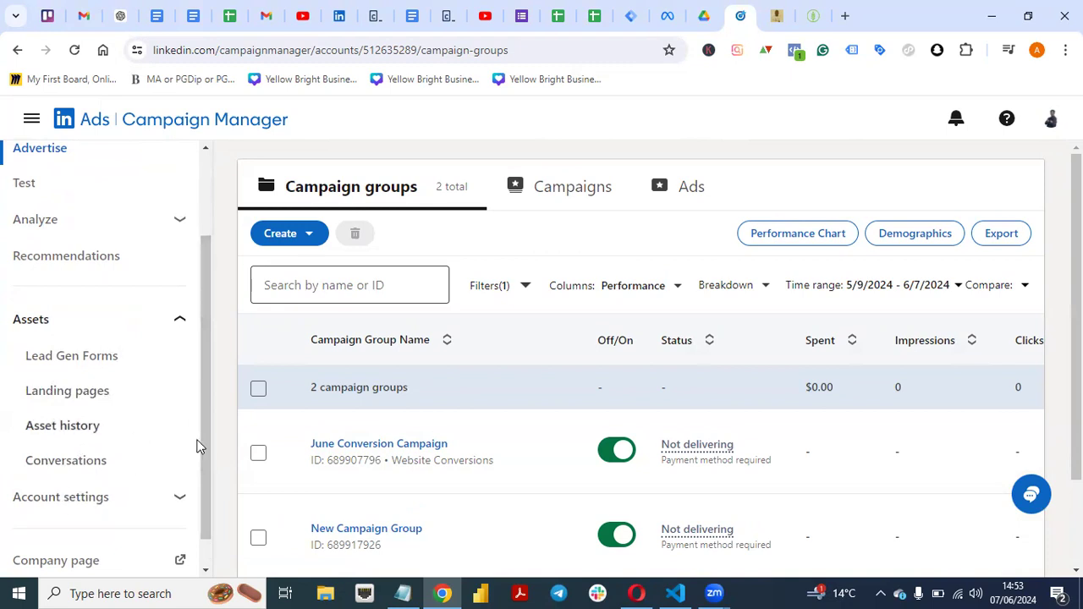
drag(202, 443, 203, 495)
drag(200, 453, 182, 351)
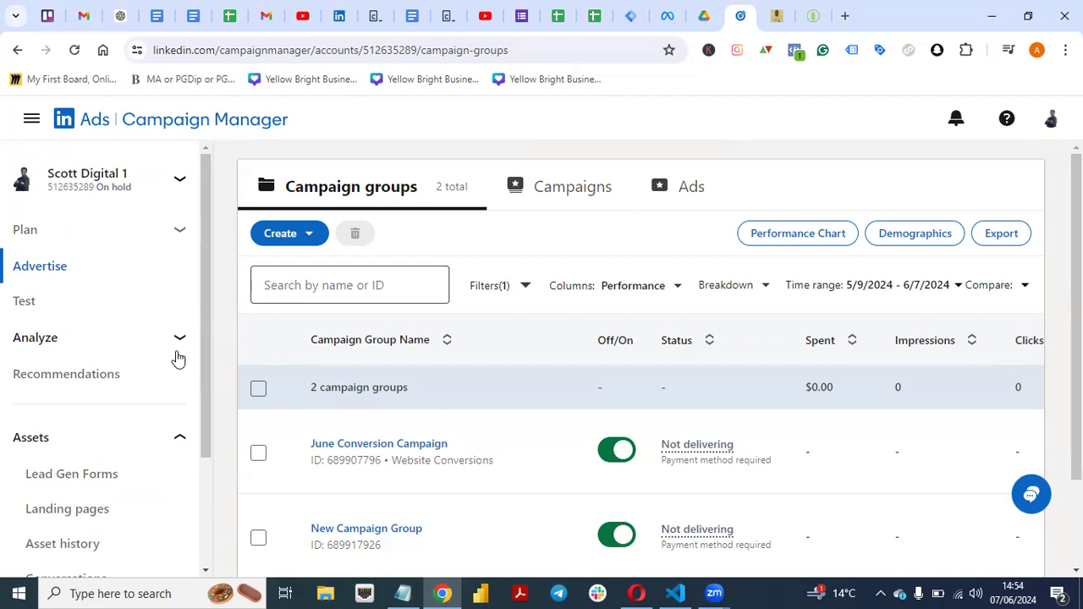
Open the Insight Tag page under Analyze and review the code for installing the tag yourself
click(179, 342)
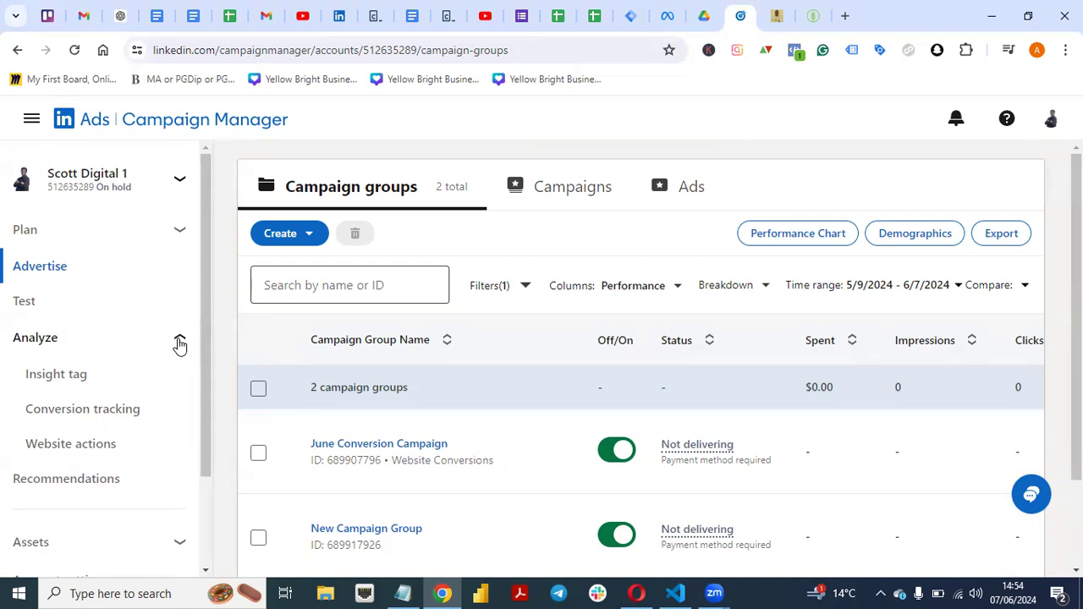
click(73, 377)
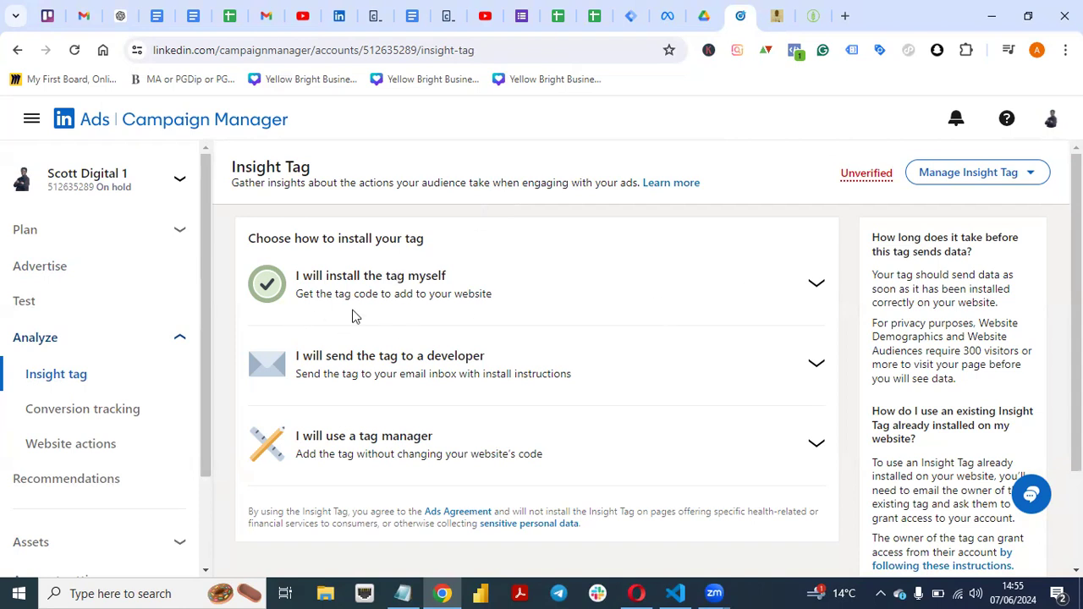
click(815, 292)
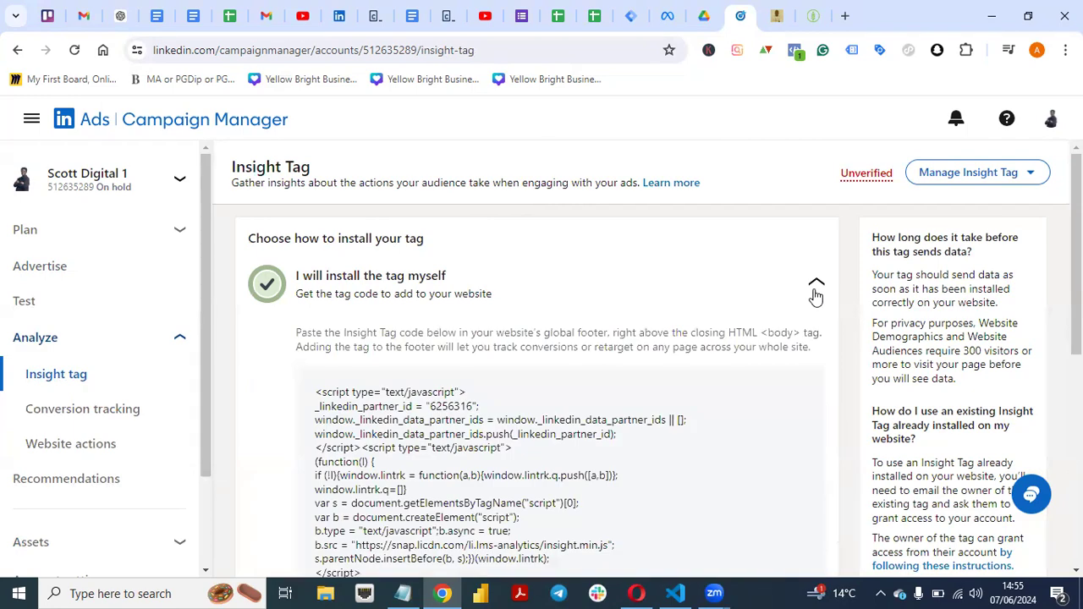
scroll(514, 354, down, 3)
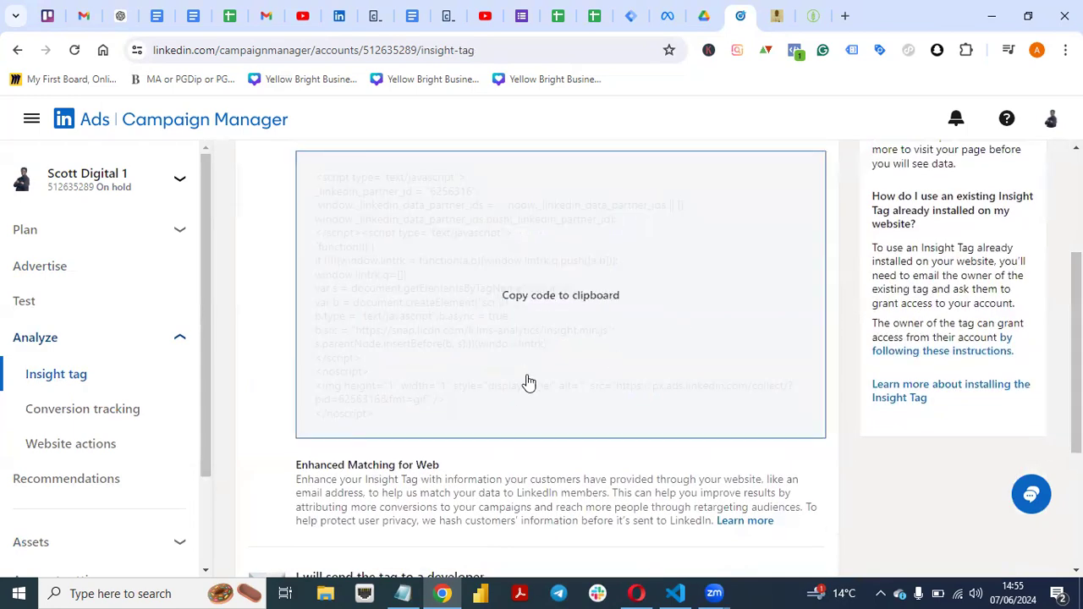
scroll(1048, 281, up, 3)
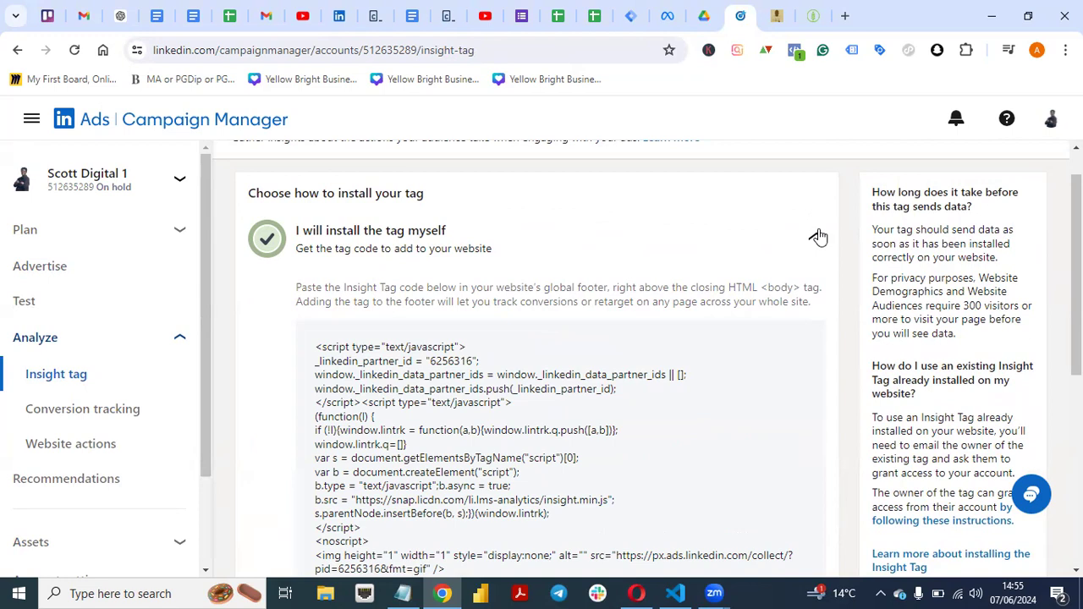
mouse_move(1077, 254)
mouse_down()
mouse_move(1077, 385)
mouse_move(1077, 274)
mouse_up()
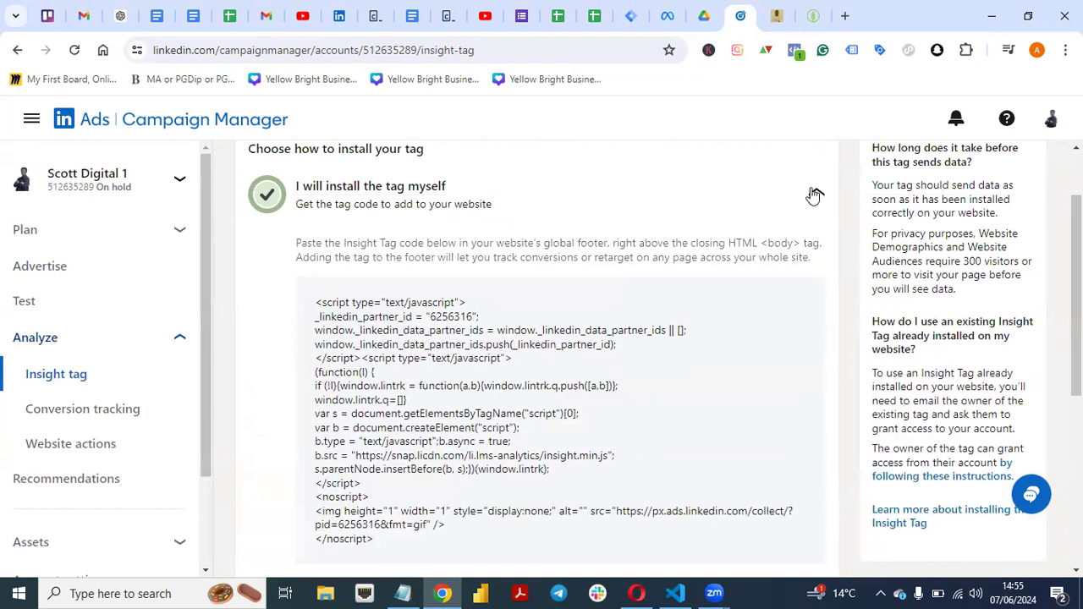
scroll(538, 361, down, 5)
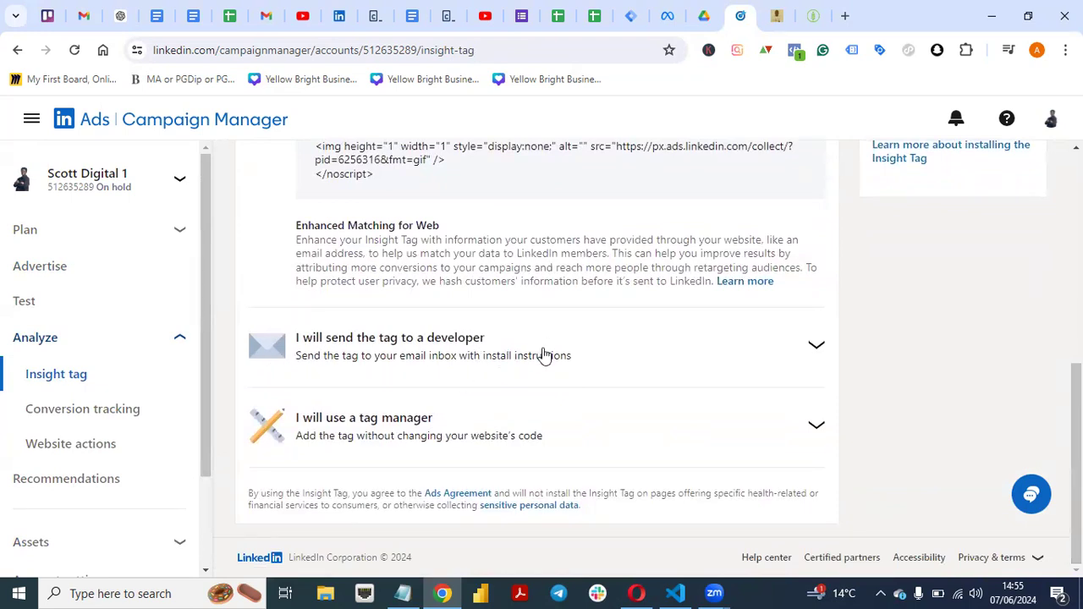
Review the Insight Tag installation options for sending it to a developer and for using a tag manager
click(813, 355)
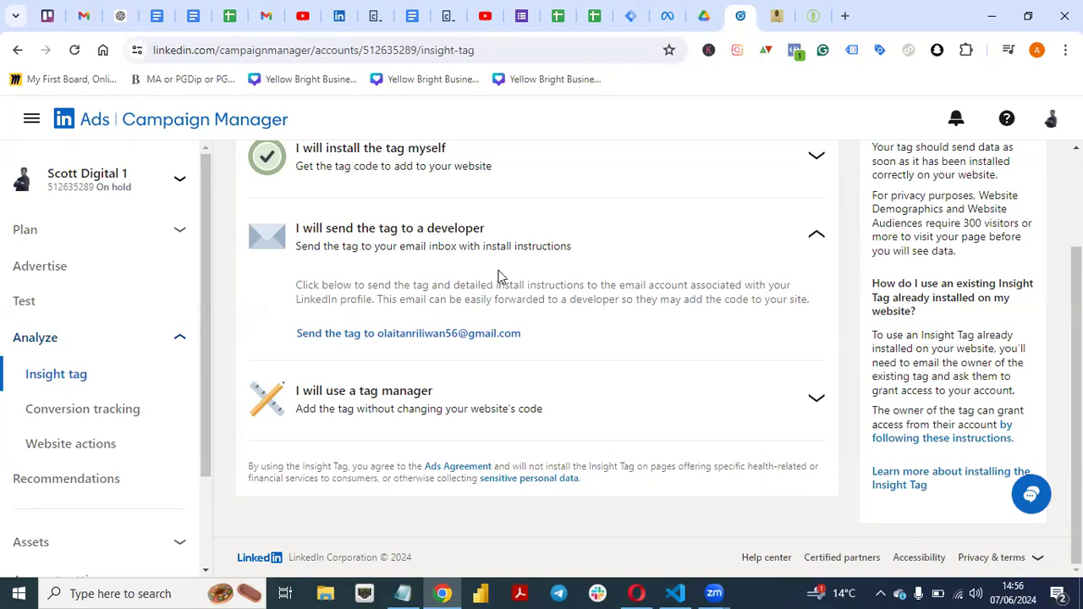
click(810, 401)
scroll(643, 317, down, 1)
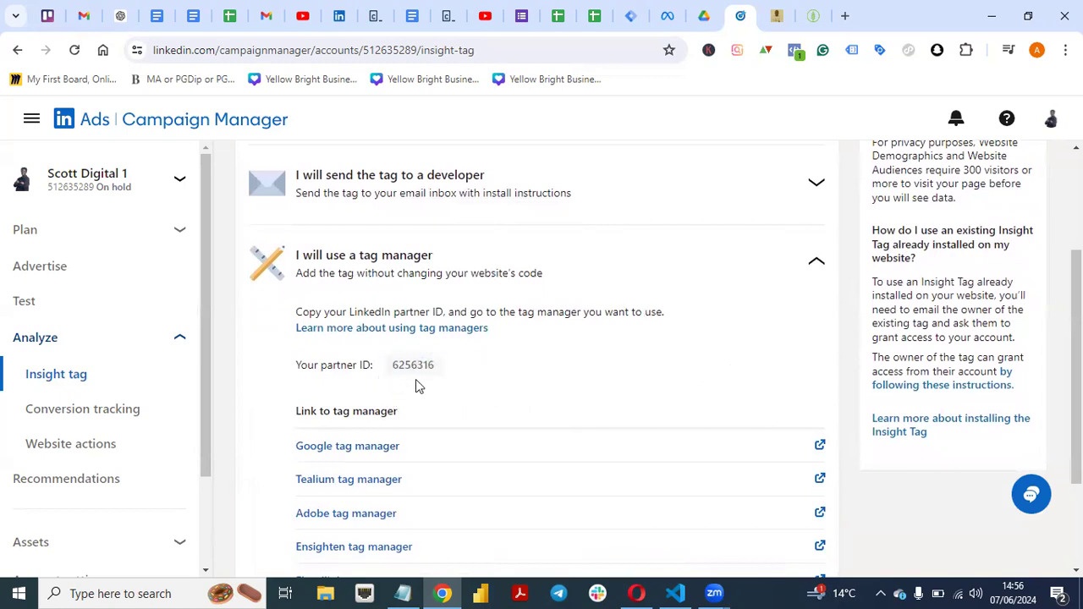
scroll(416, 385, down, 1)
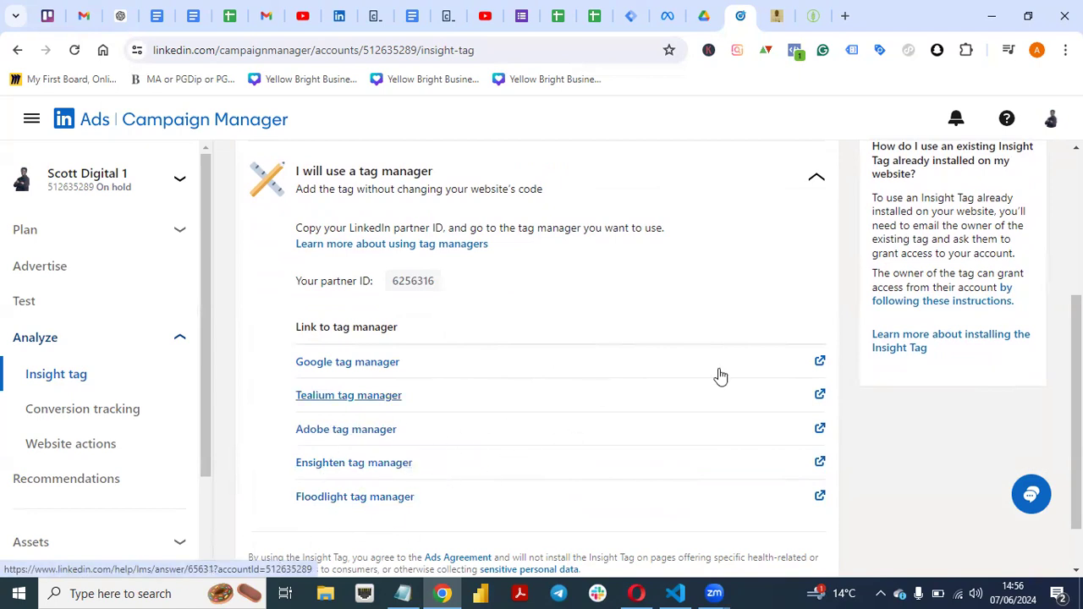
drag(1077, 398, 1076, 328)
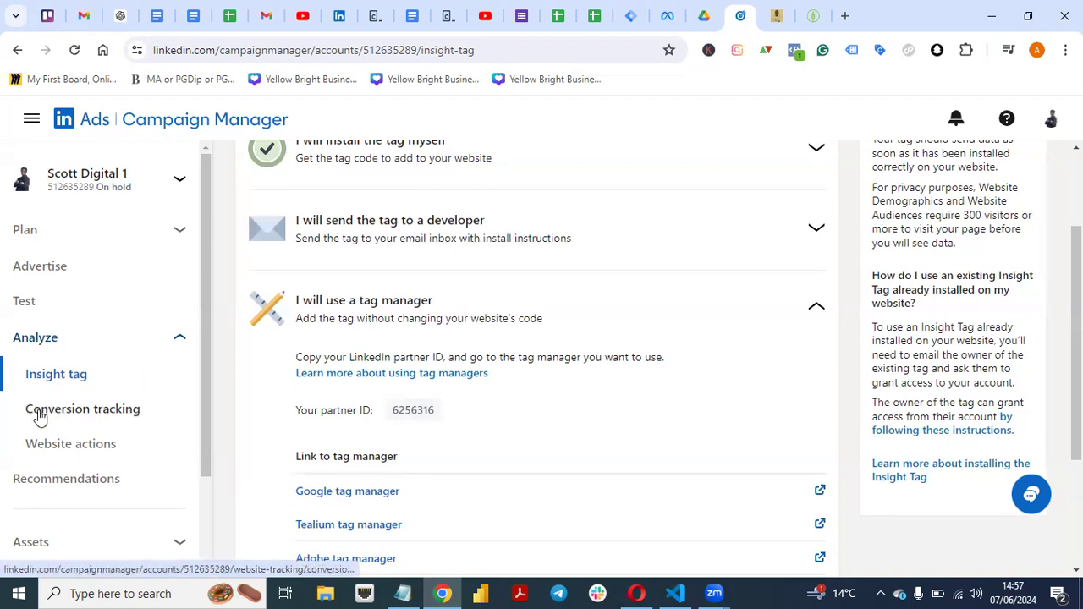
Open Conversion tracking and start creating a new Insight Tag conversion
click(87, 410)
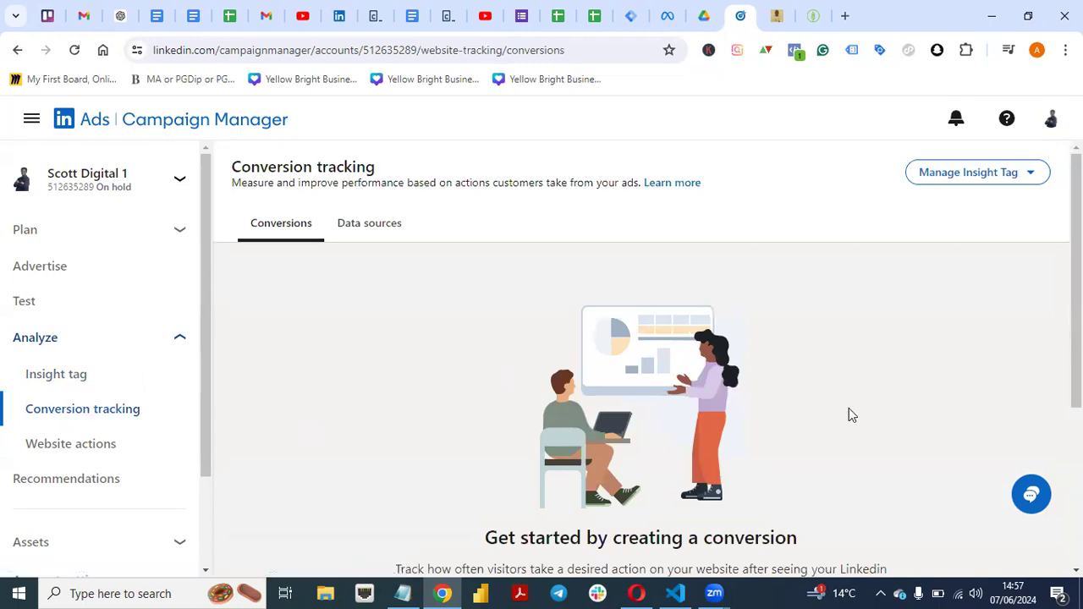
mouse_move(1077, 339)
mouse_down()
mouse_move(1077, 444)
mouse_move(1077, 338)
mouse_up()
drag(1077, 246, 1077, 334)
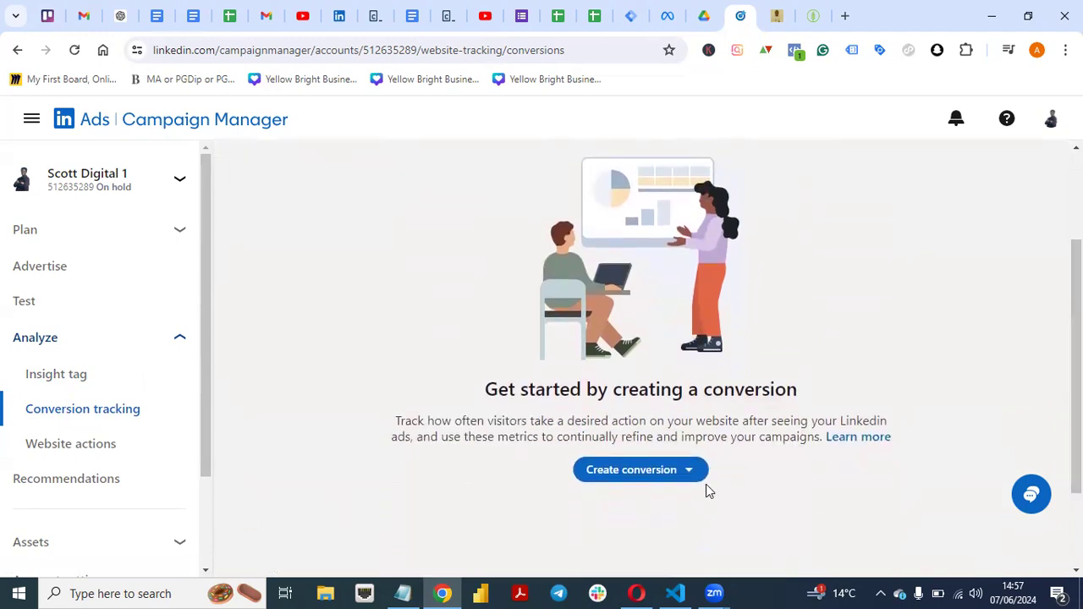
click(653, 477)
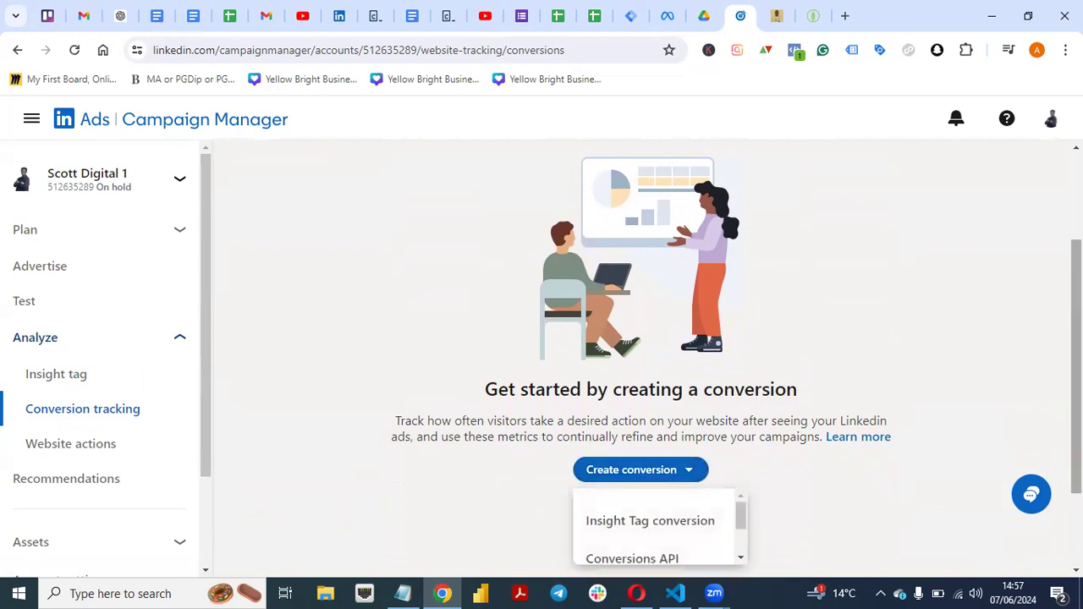
scroll(653, 477, down, 2)
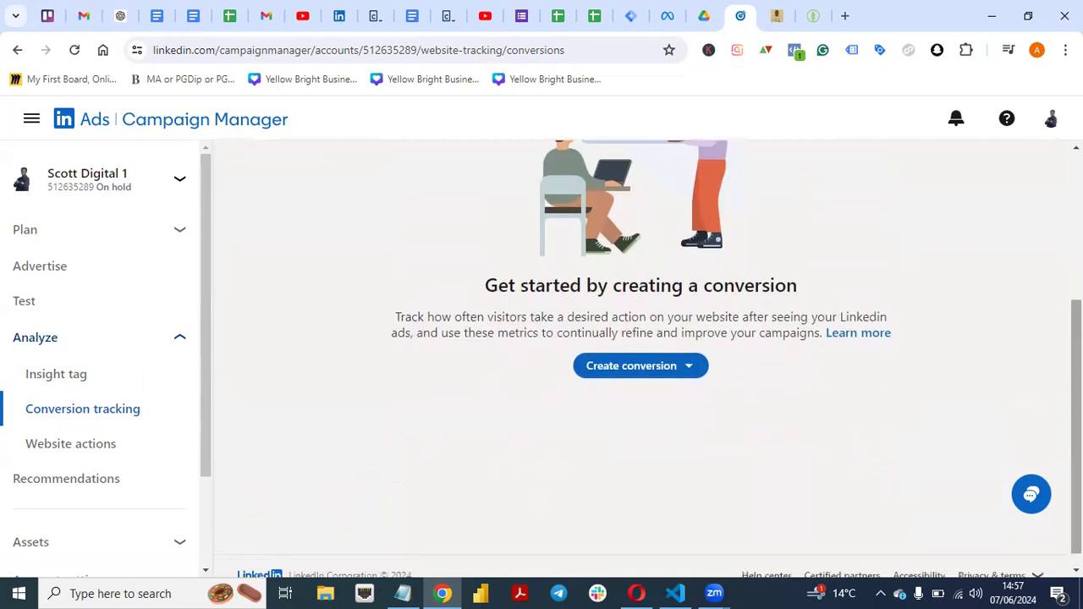
click(651, 379)
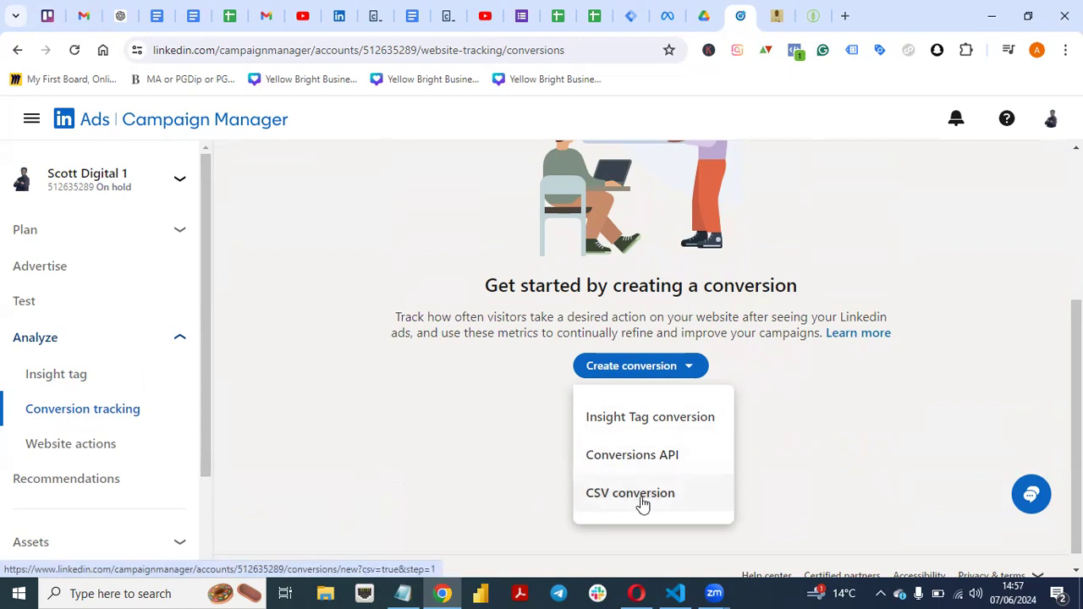
click(628, 423)
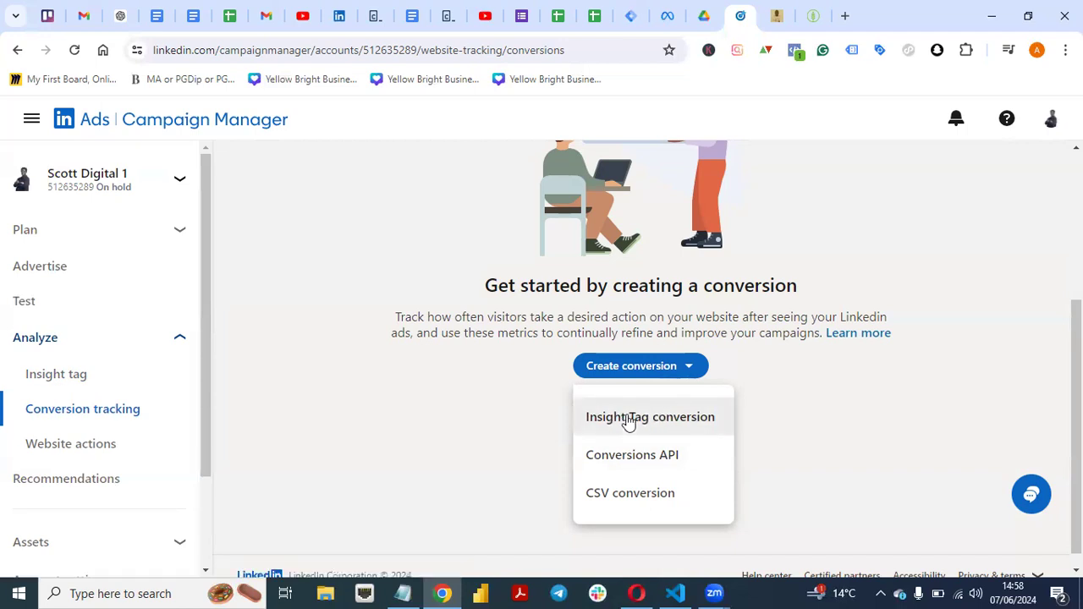
click(663, 393)
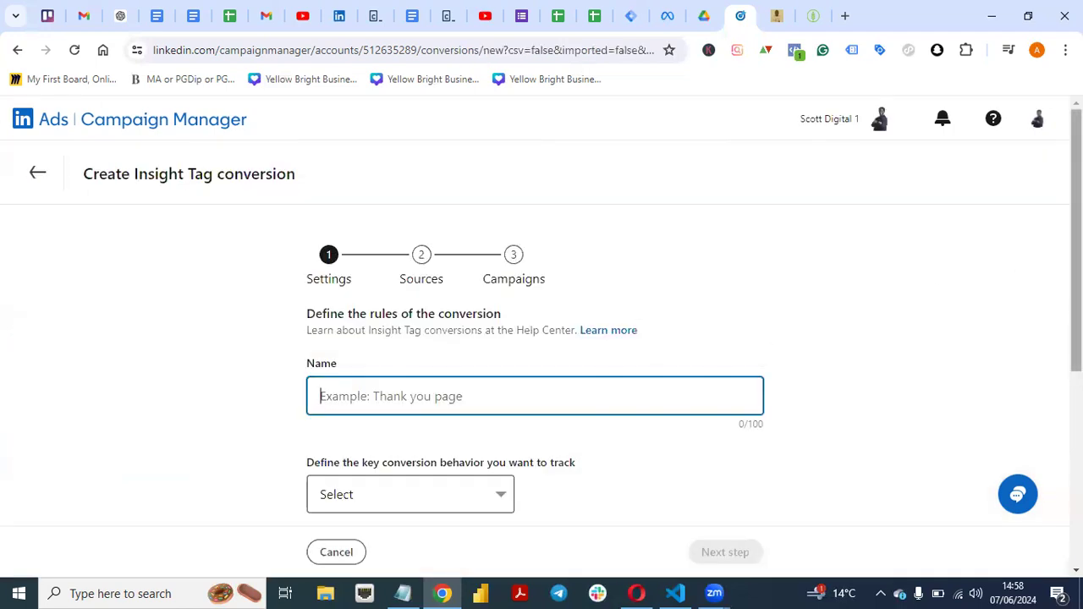
Name the Insight Tag conversion "Thank You Page"
scroll(663, 392, down, 2)
scroll(542, 339, up, 1)
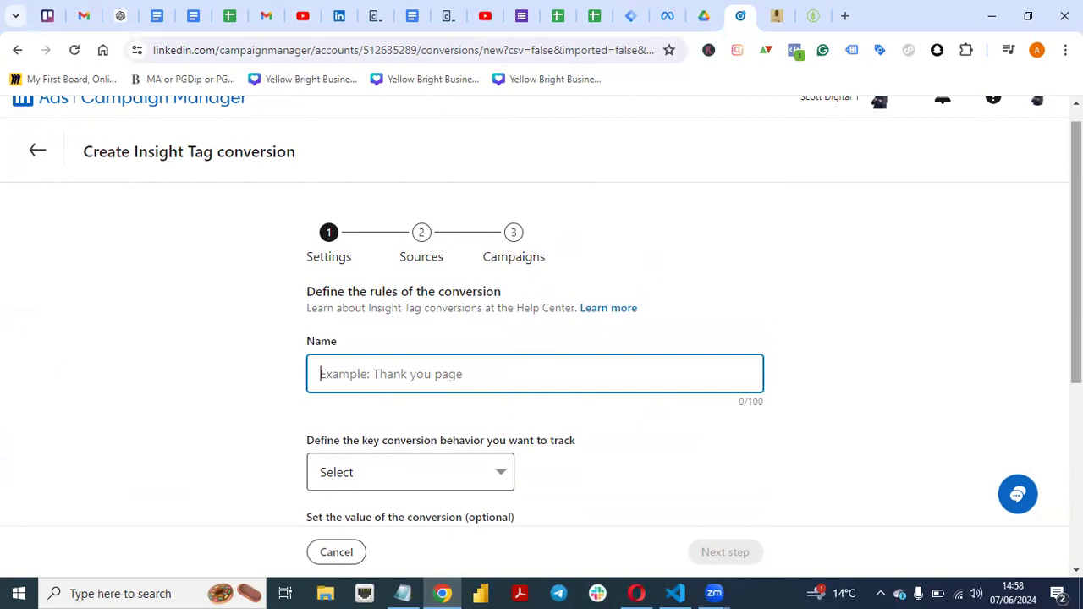
text(Thank You)
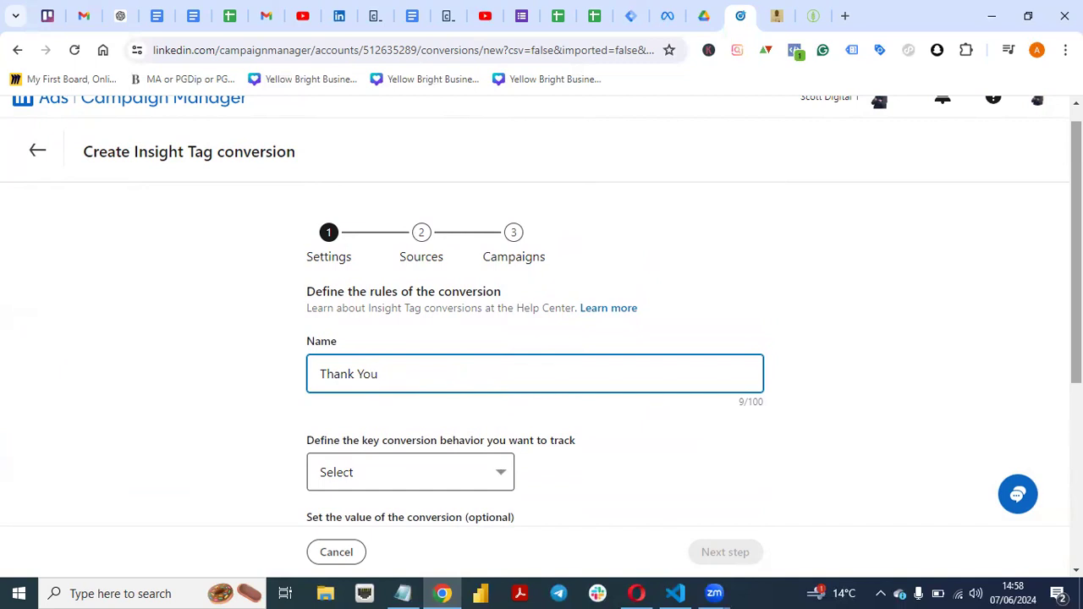
text(Page)
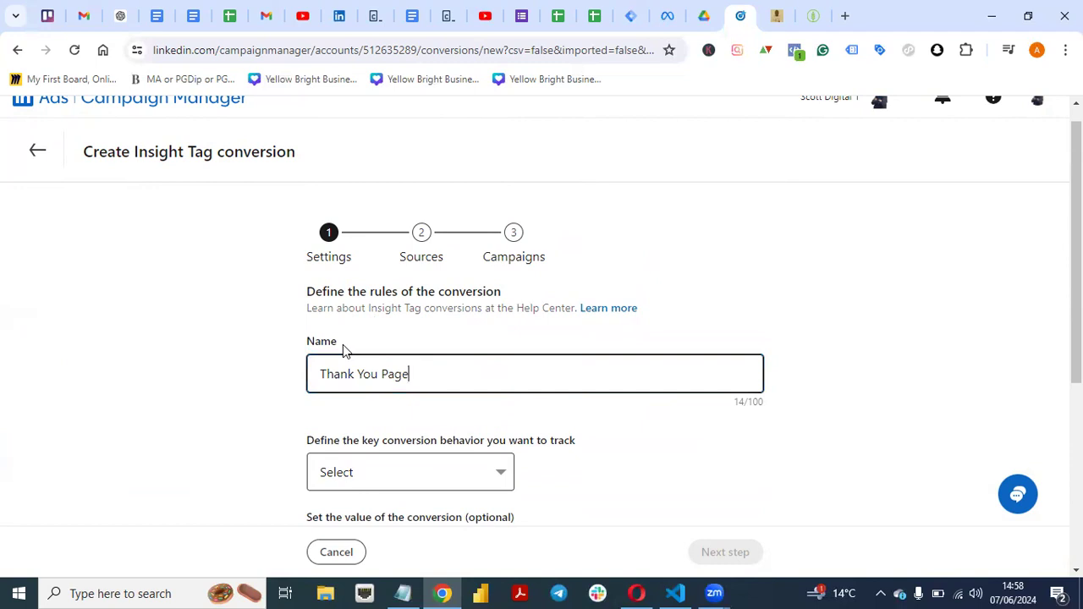
scroll(1077, 254, down, 1)
scroll(1076, 254, down, 3)
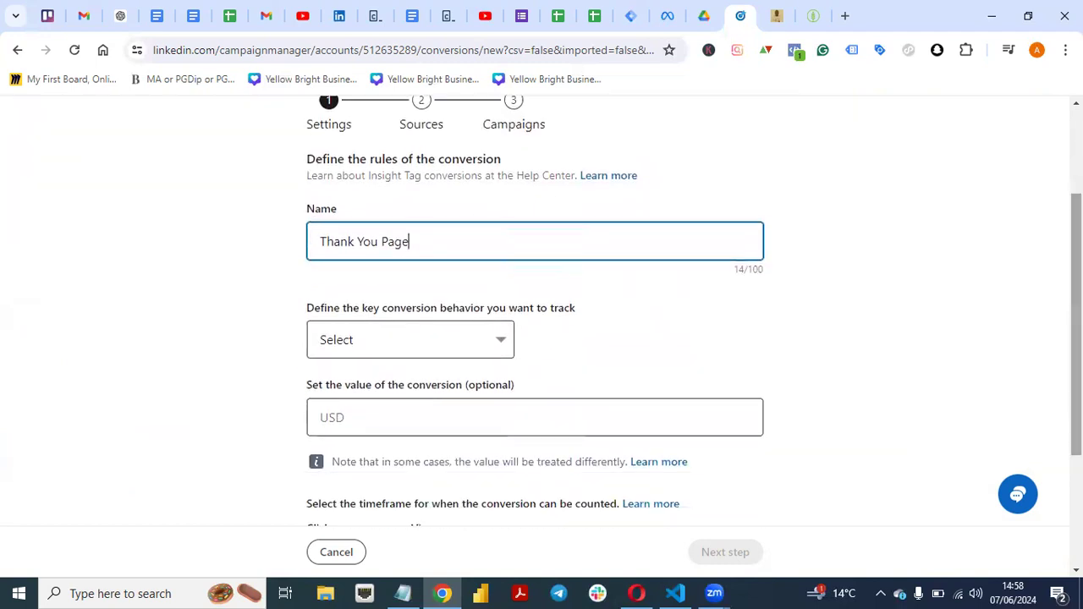
click(354, 228)
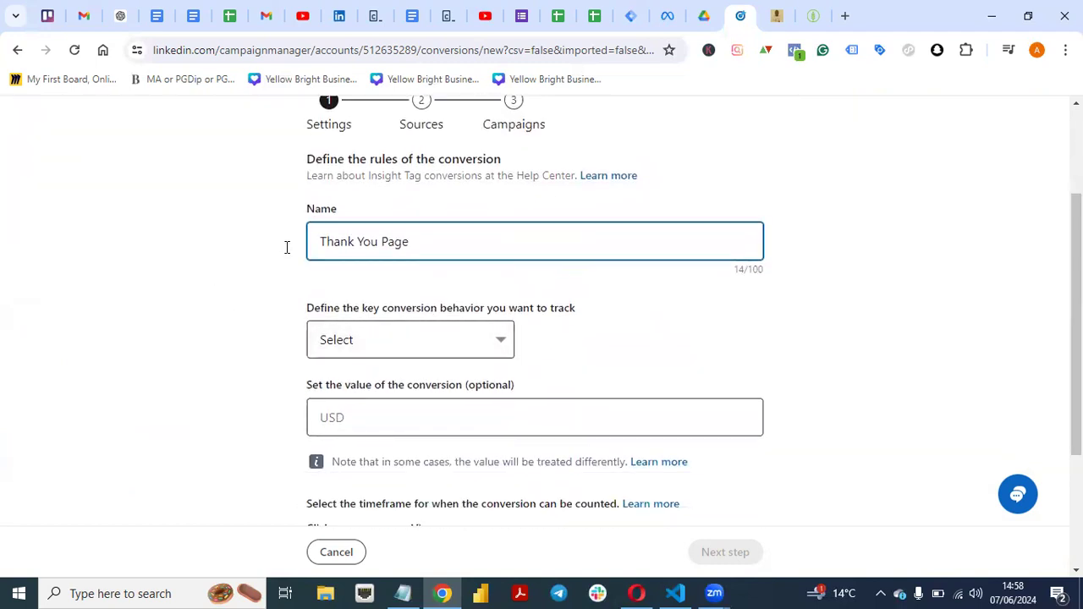
Set the key conversion behavior to track to Register Event
click(263, 303)
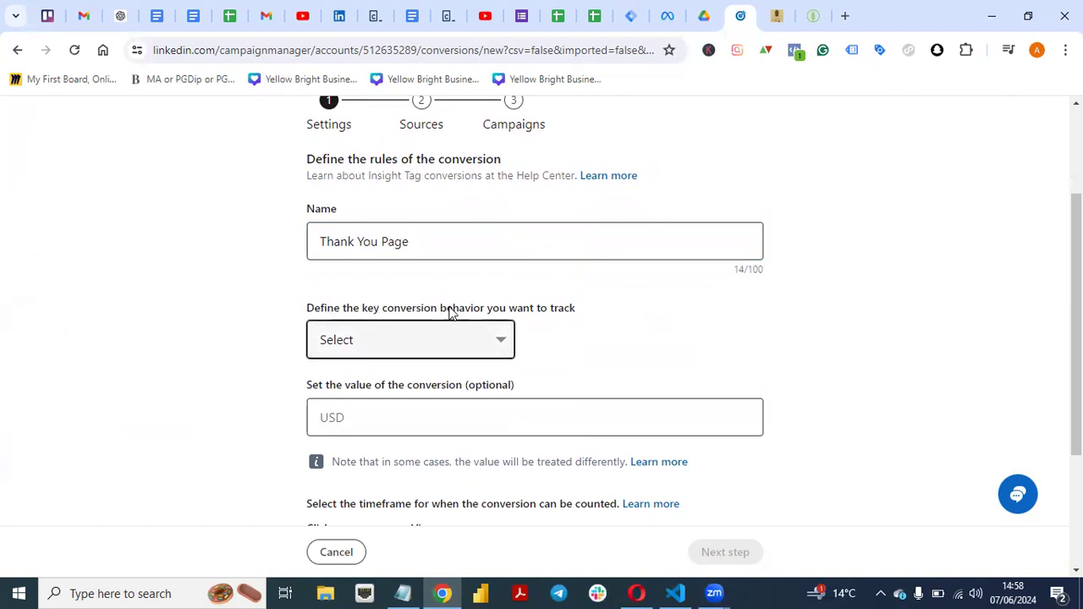
scroll(541, 338, down, 1)
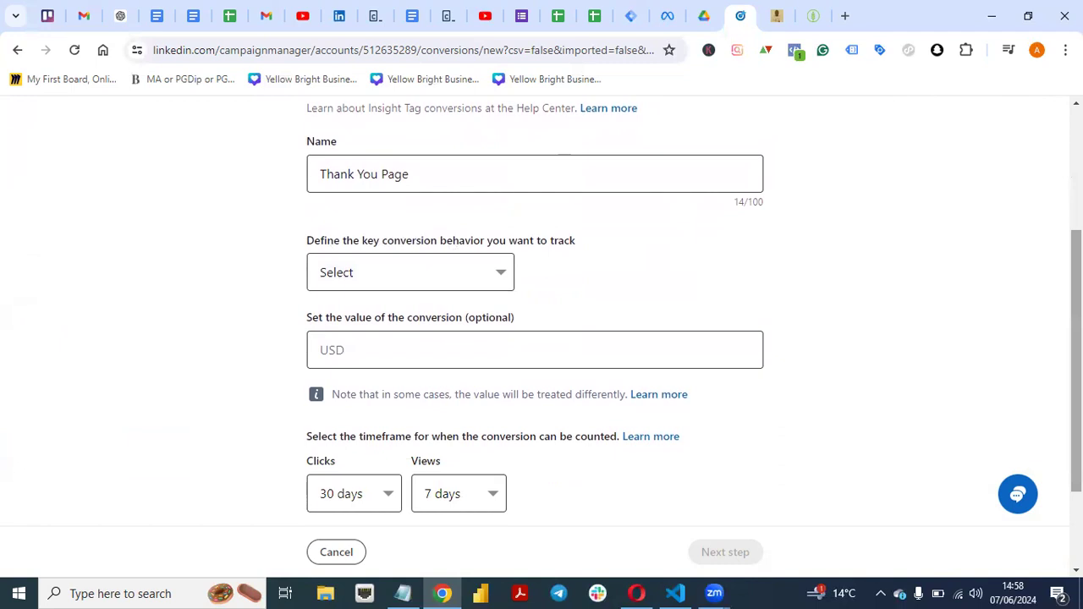
click(500, 278)
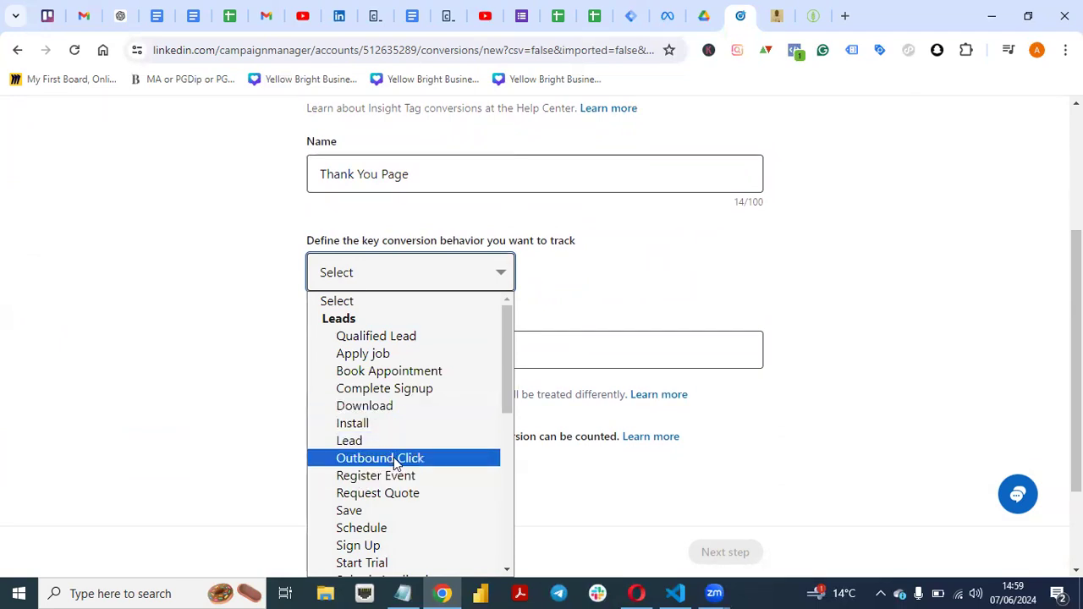
drag(513, 391, 508, 424)
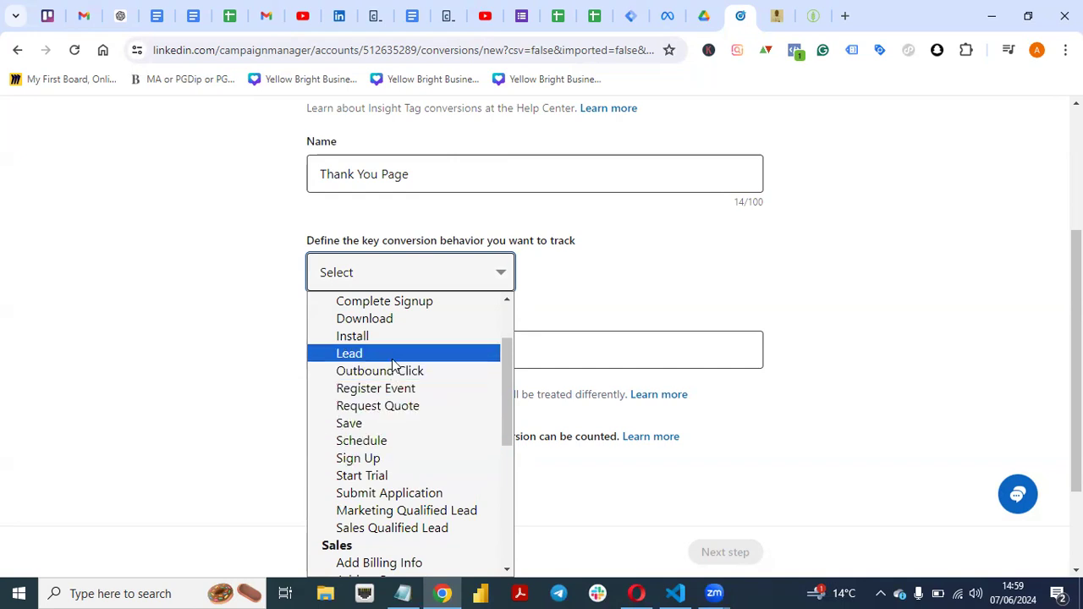
click(401, 389)
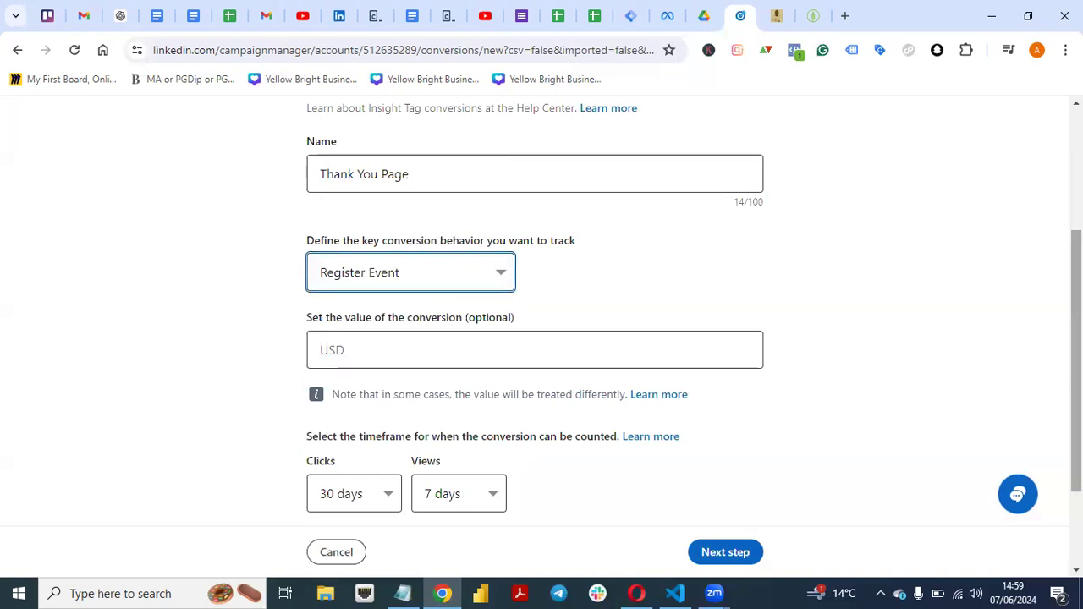
Set the clicks timeframe for counting the conversion to 7 days and continue to the Sources stage
scroll(535, 339, down, 1)
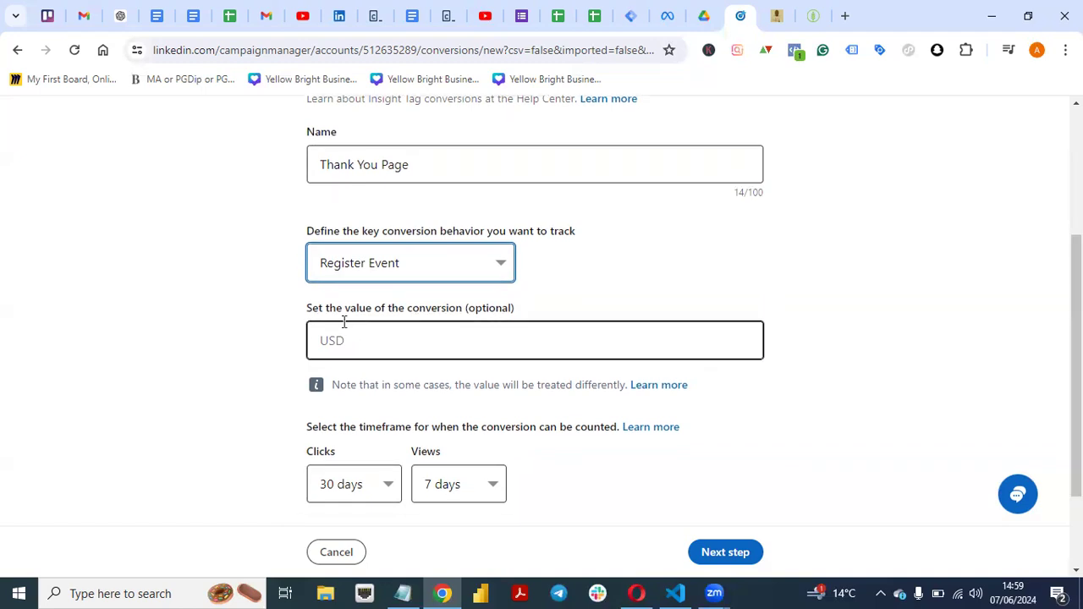
click(406, 344)
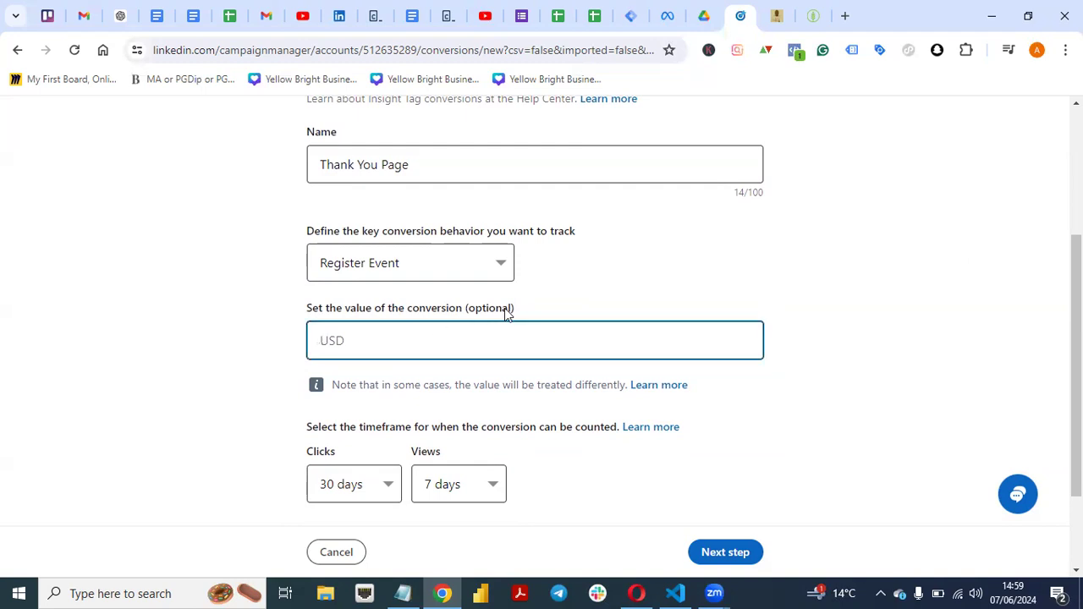
drag(1076, 292, 1077, 335)
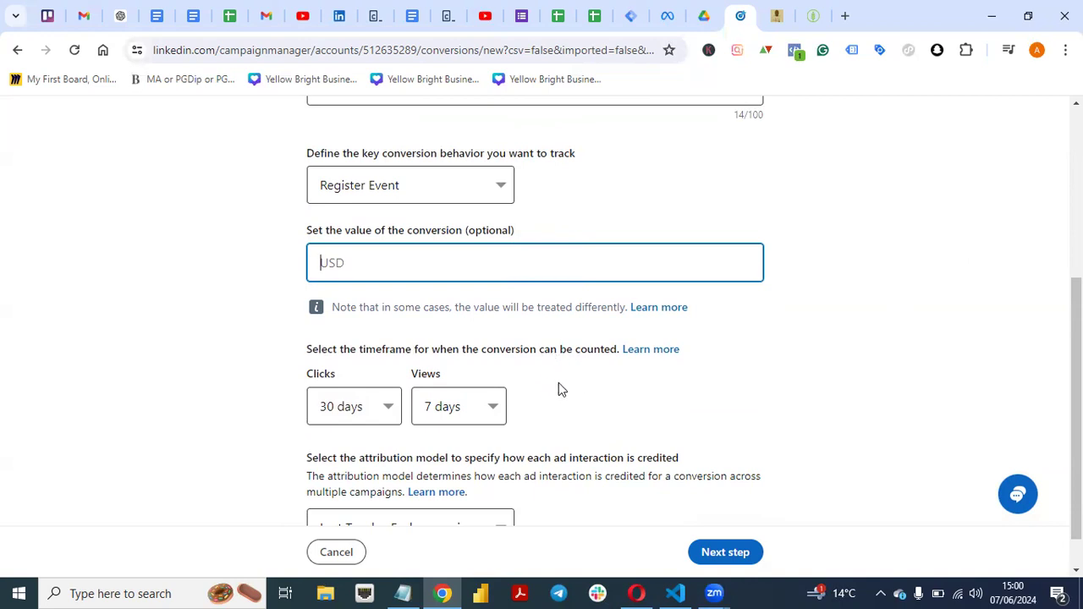
drag(1076, 347, 1077, 375)
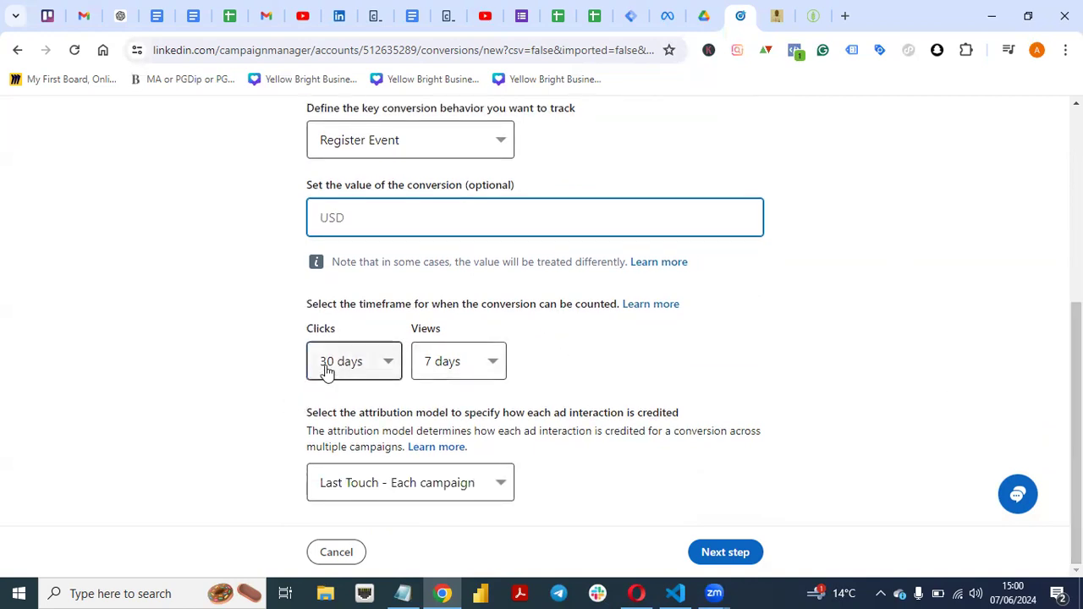
click(381, 358)
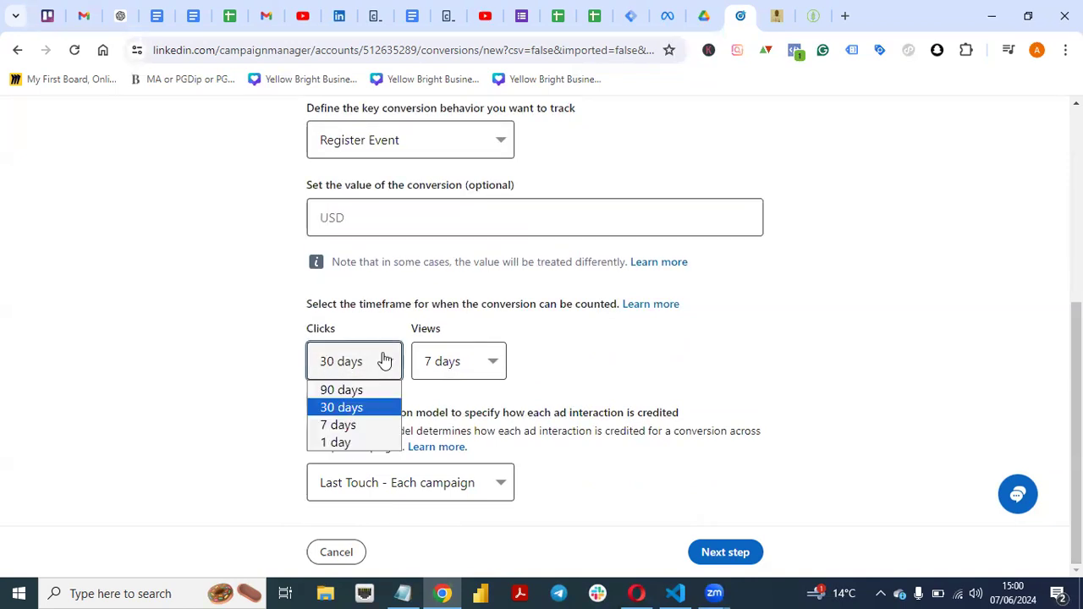
click(352, 426)
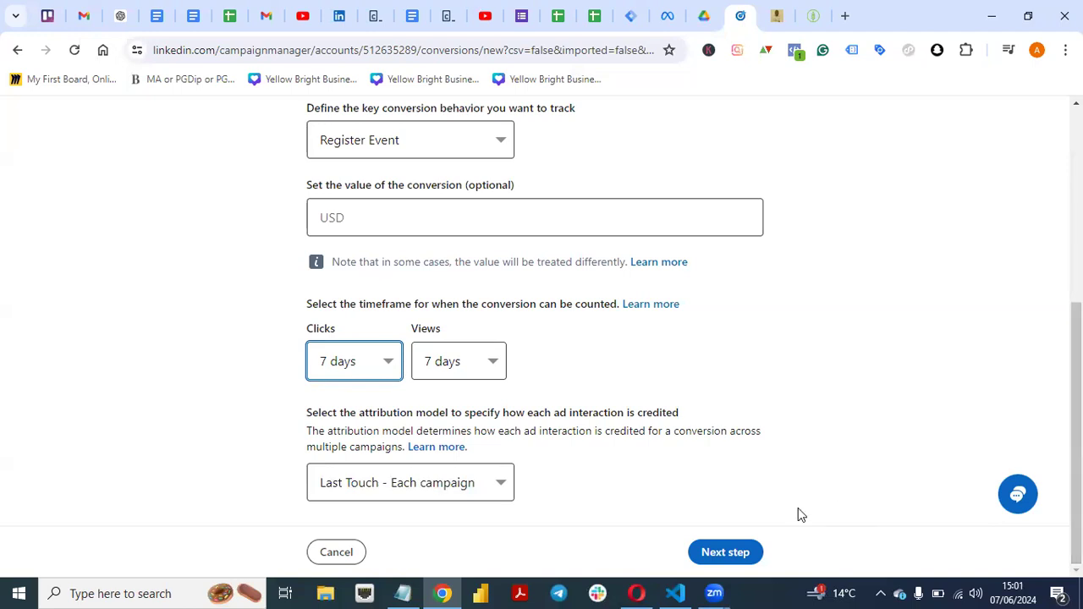
click(726, 554)
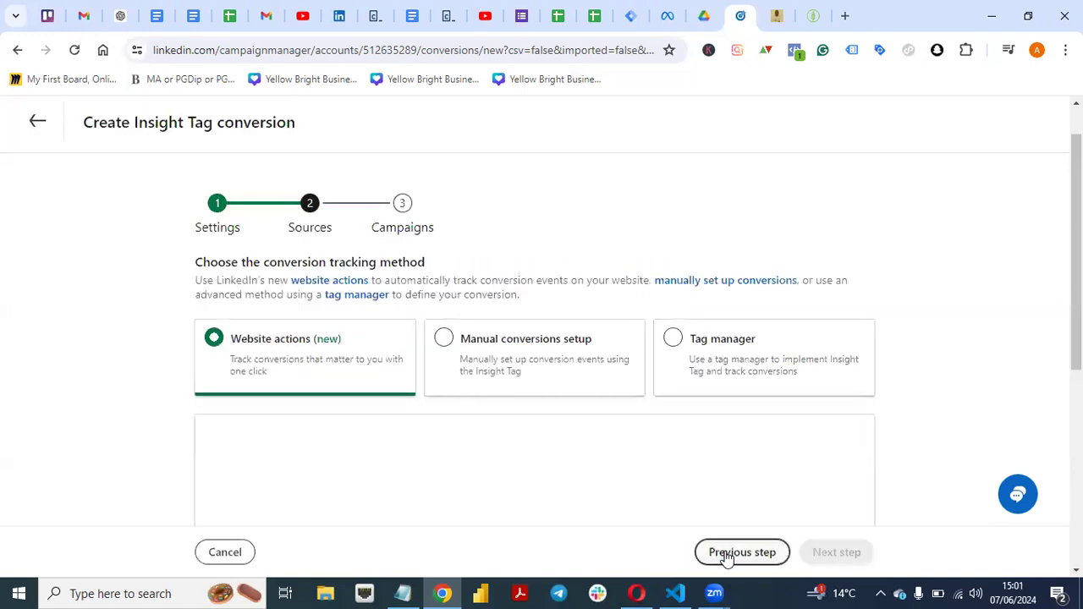
Choose Manual conversions setup as the conversion tracking method
drag(1077, 230, 1077, 264)
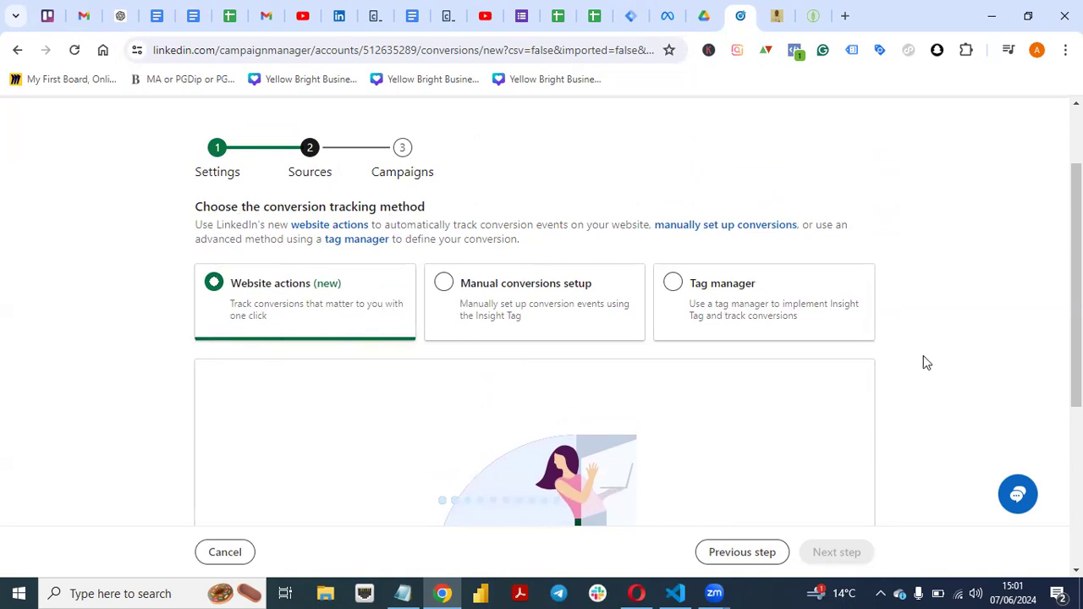
scroll(1076, 364, down, 3)
scroll(1076, 364, up, 5)
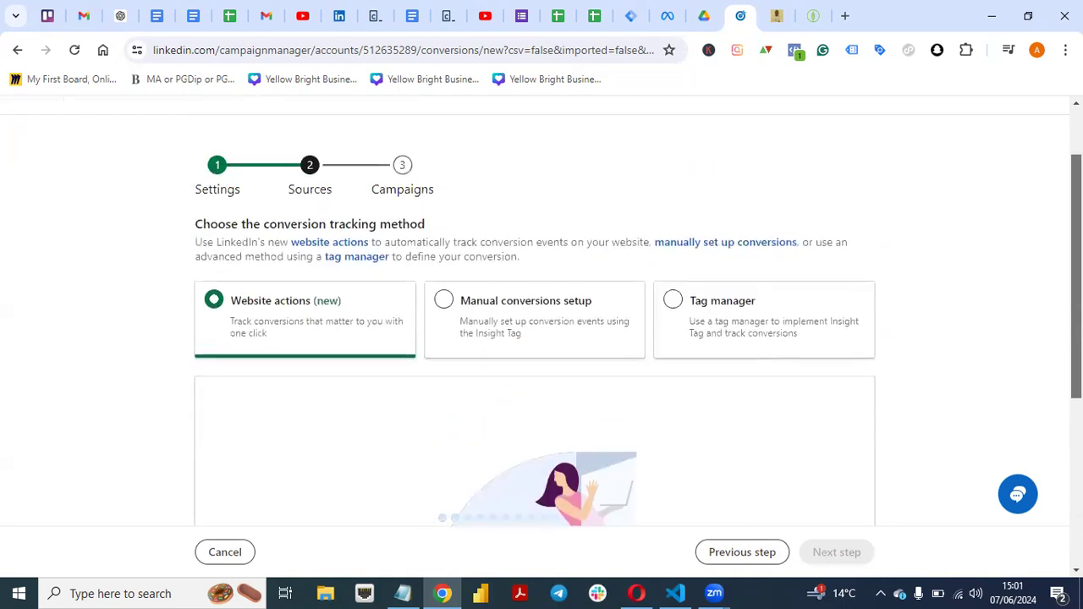
scroll(1076, 364, down, 1)
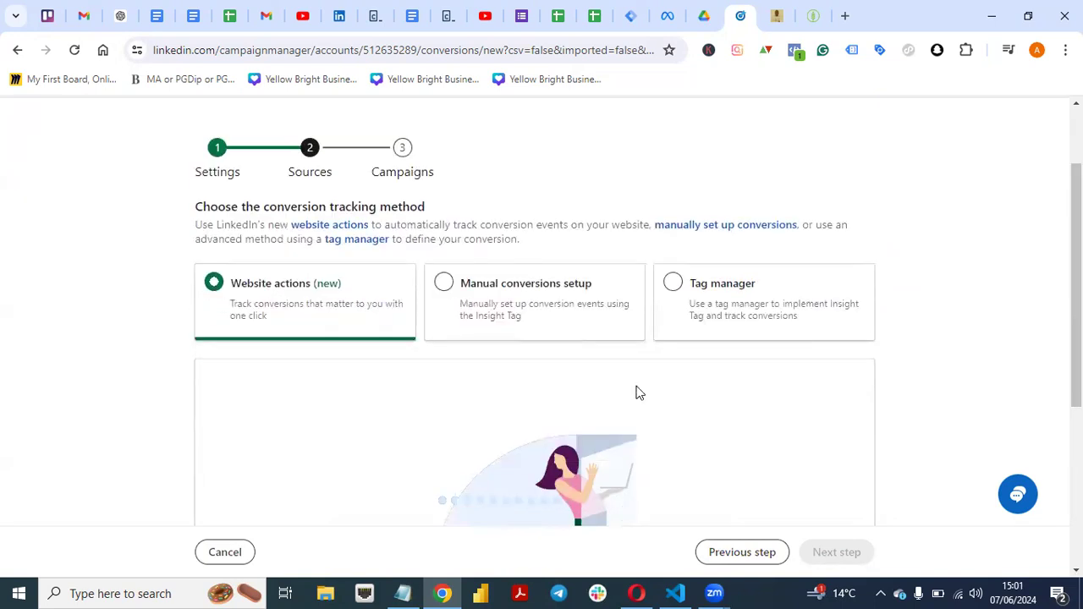
click(444, 282)
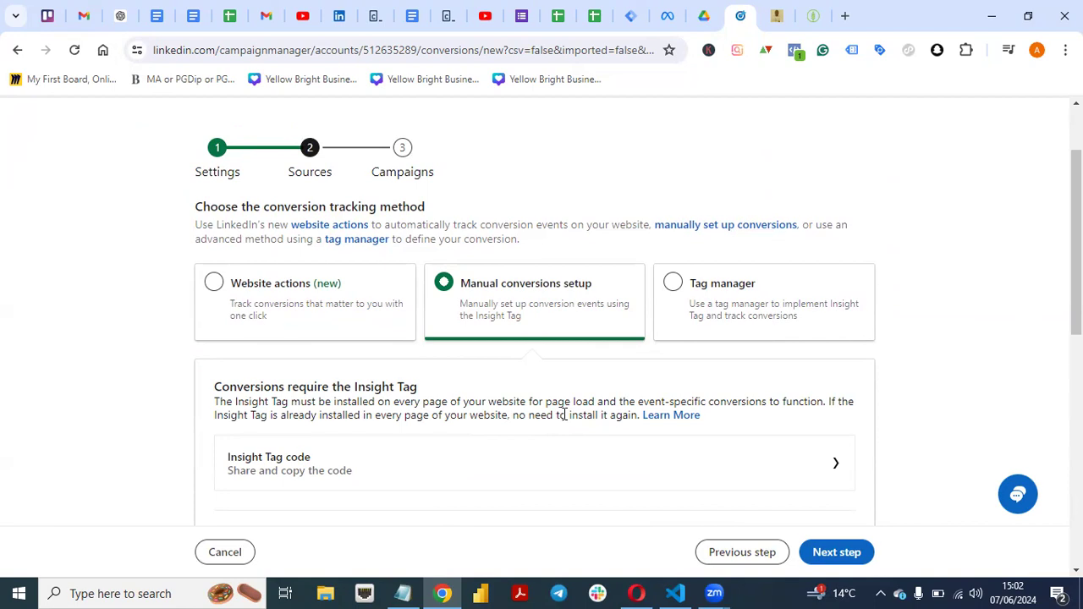
Expand the Insight Tag code, review it with its installation instructions, and collapse it again
drag(1077, 253, 1077, 315)
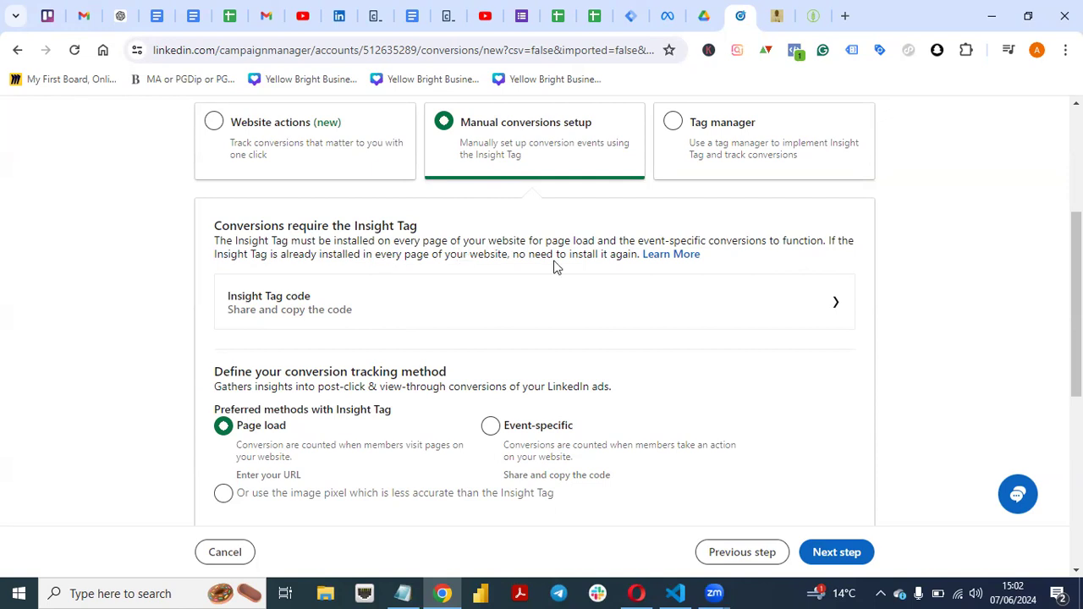
scroll(1075, 355, down, 1)
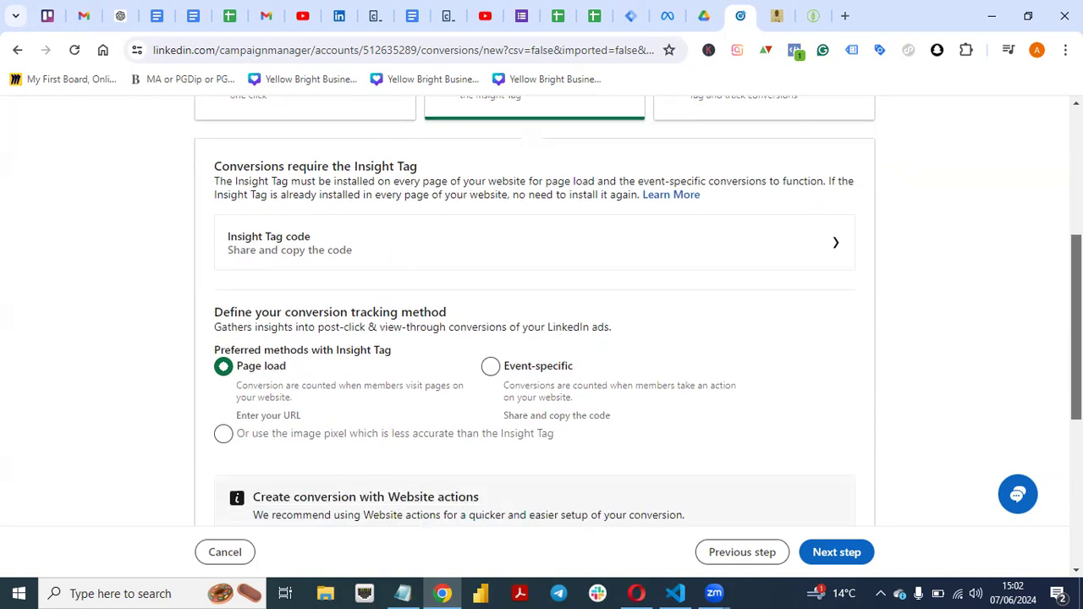
click(634, 233)
drag(1076, 246, 1077, 352)
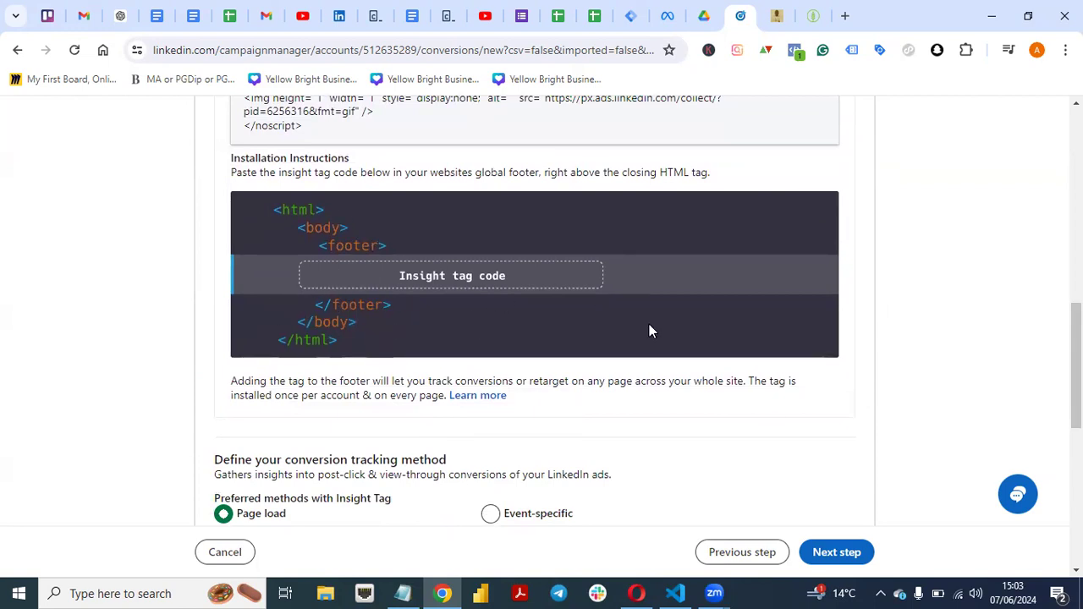
drag(1077, 373, 1076, 253)
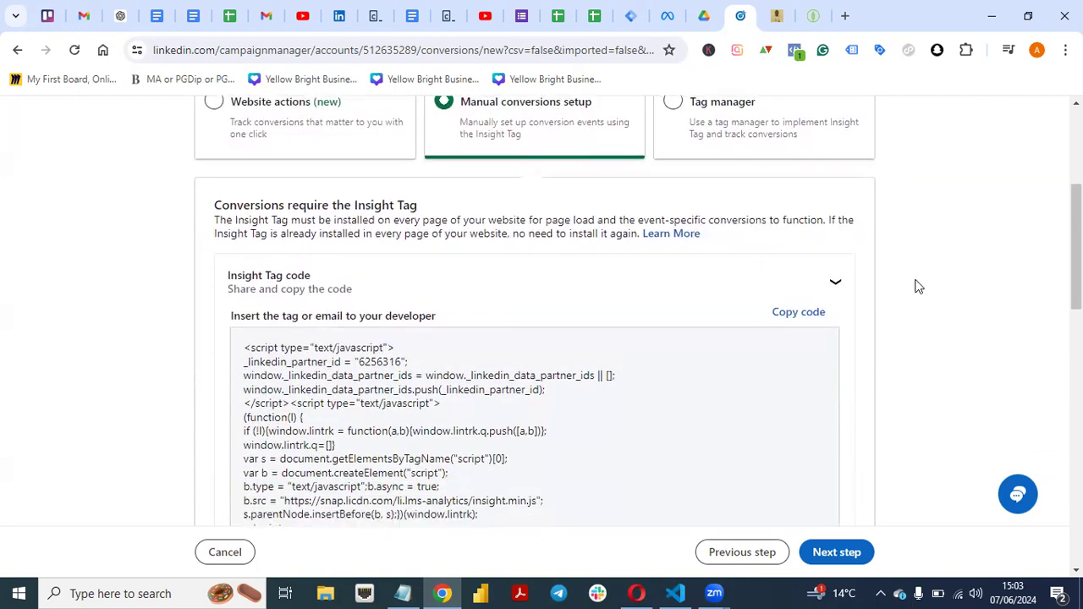
click(836, 285)
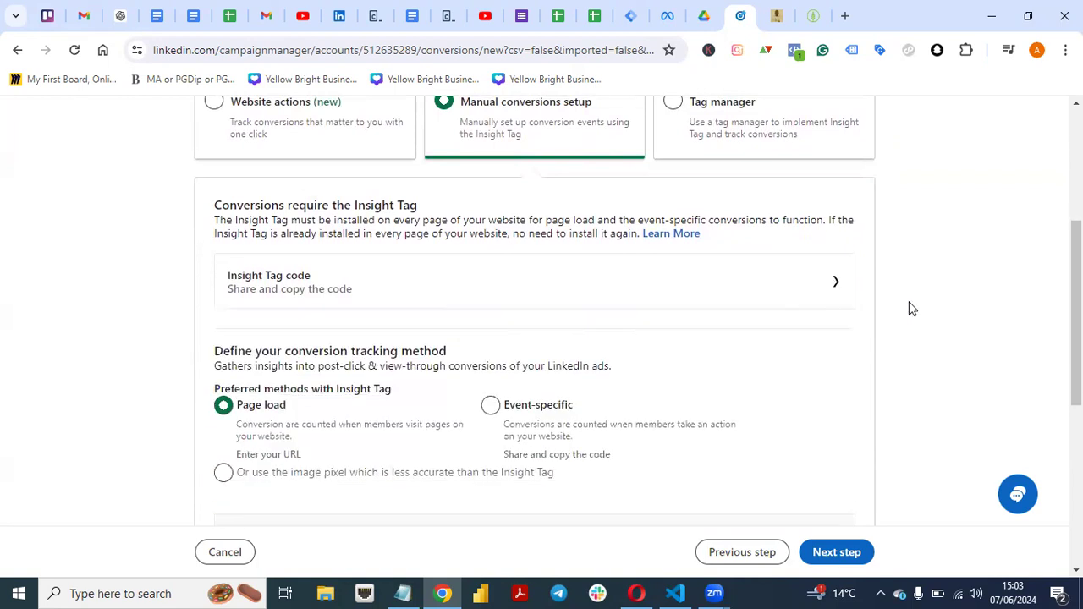
Set the page load conversion rule to match a URL that contains "Thank you"
drag(1077, 312, 1076, 353)
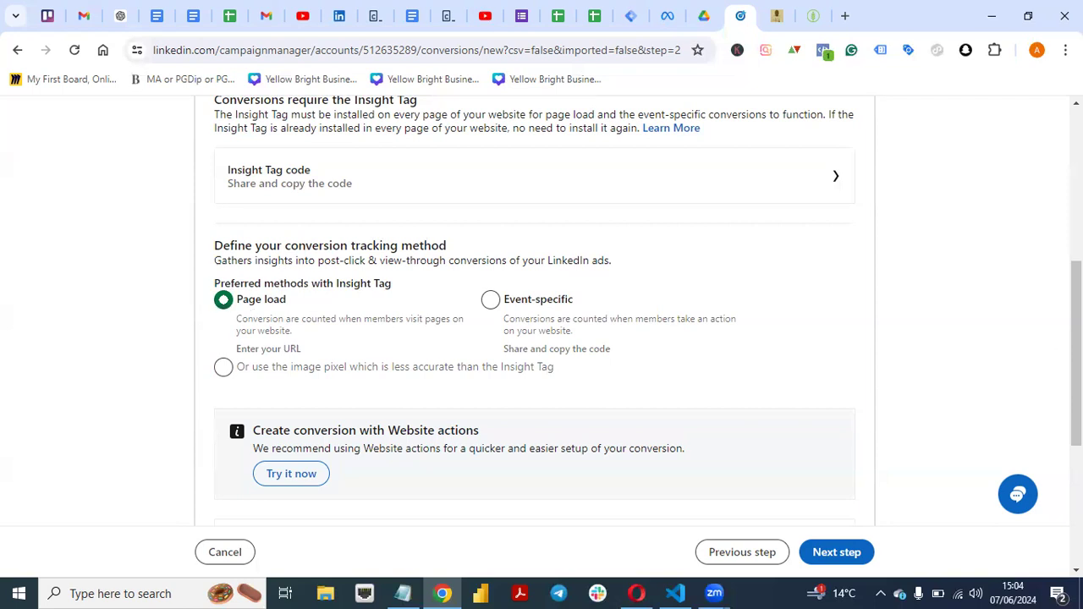
drag(1077, 349, 1077, 470)
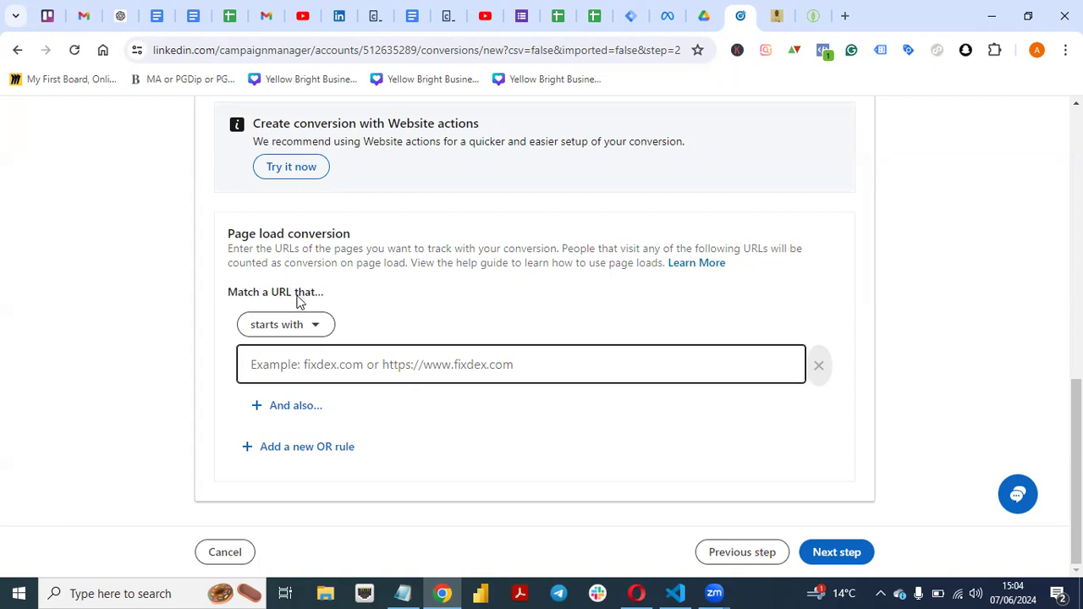
click(306, 329)
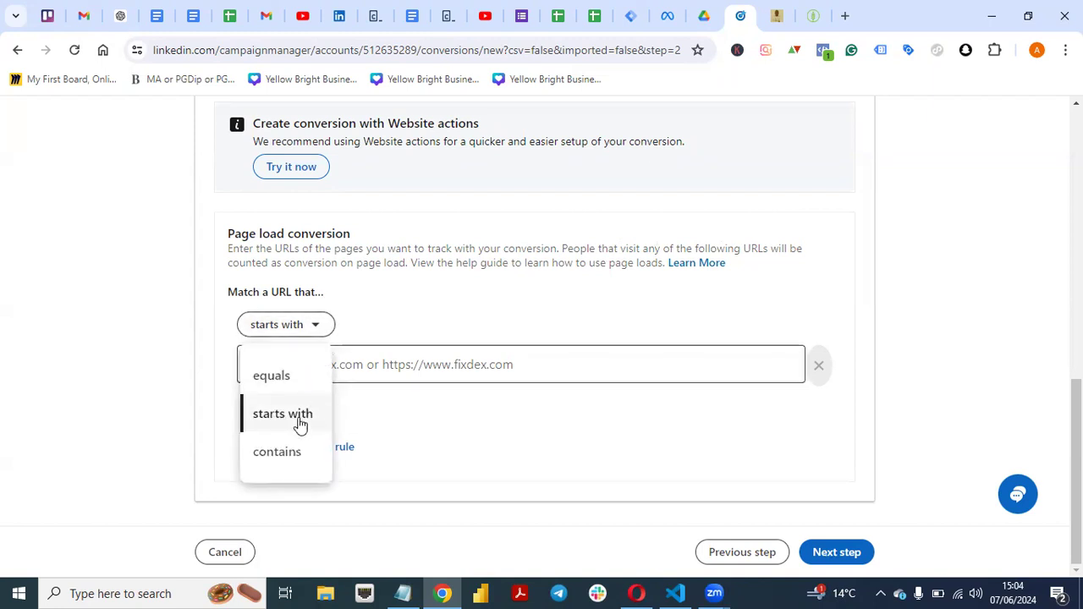
click(467, 303)
click(381, 355)
click(304, 328)
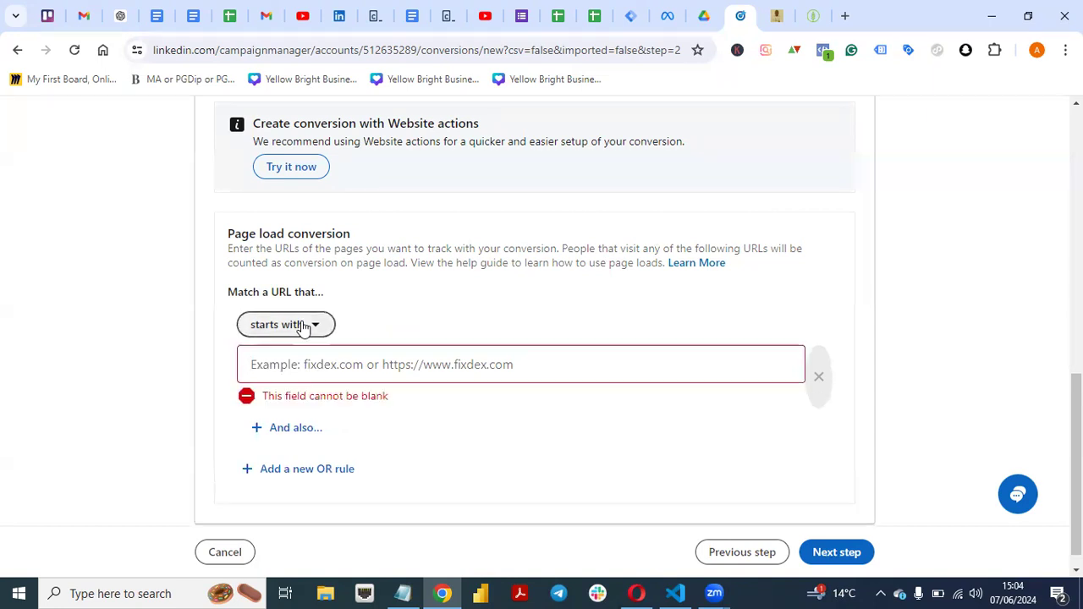
click(304, 327)
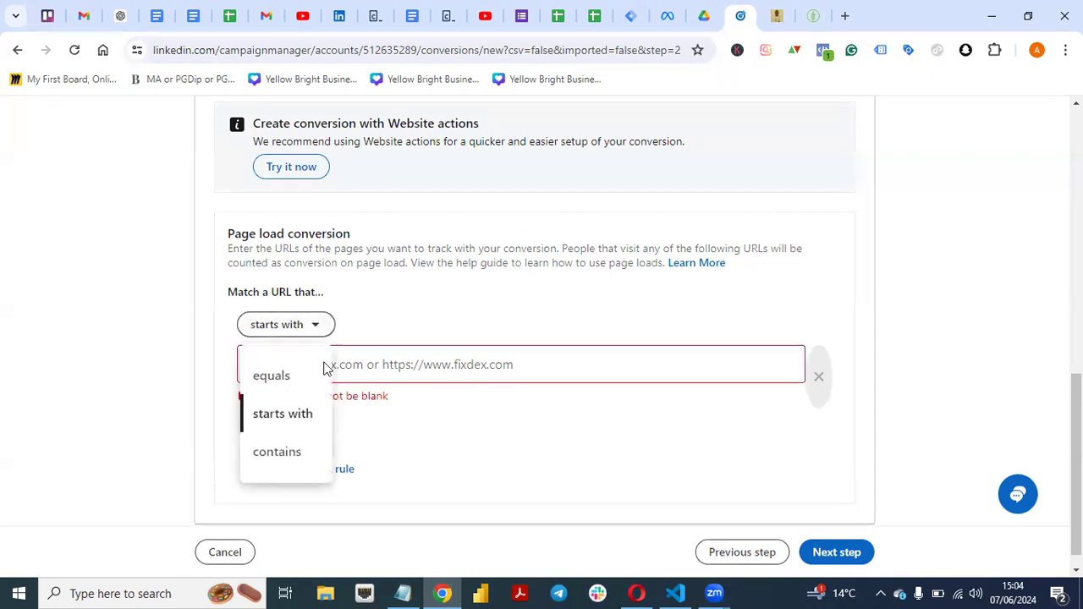
click(289, 455)
click(333, 364)
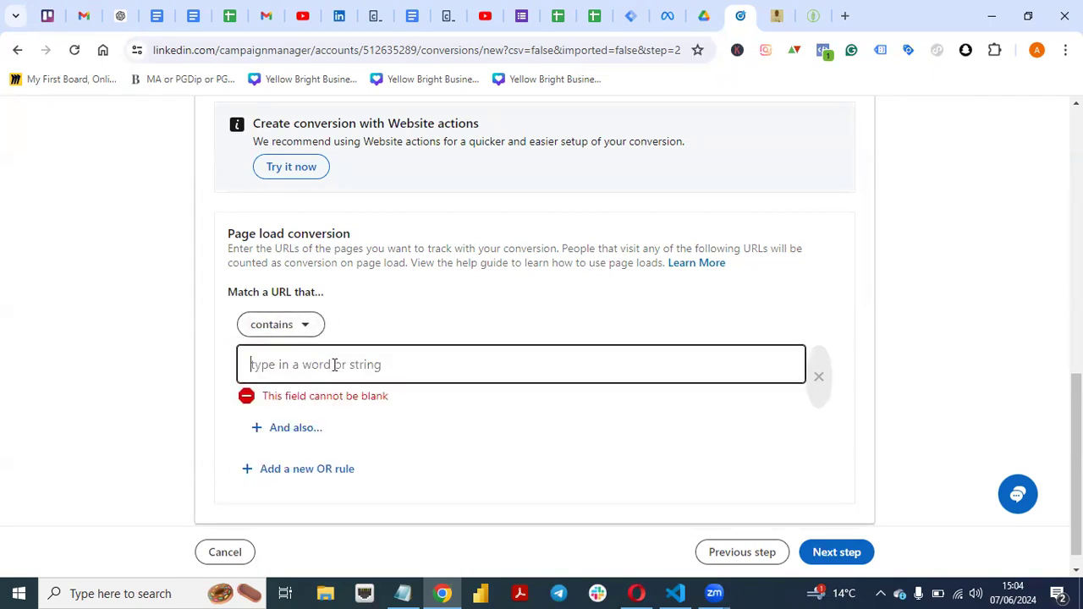
text(Thank you)
click(515, 309)
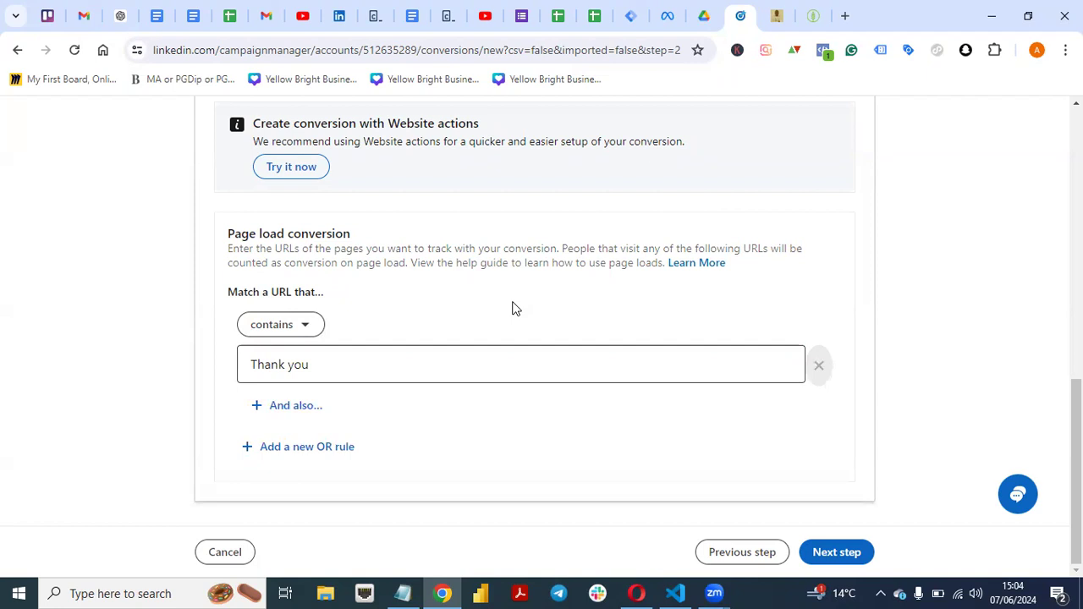
Change the capital T in the URL match text to a lowercase t
click(275, 367)
key(BackSpace)
text(t)
click(552, 330)
click(305, 330)
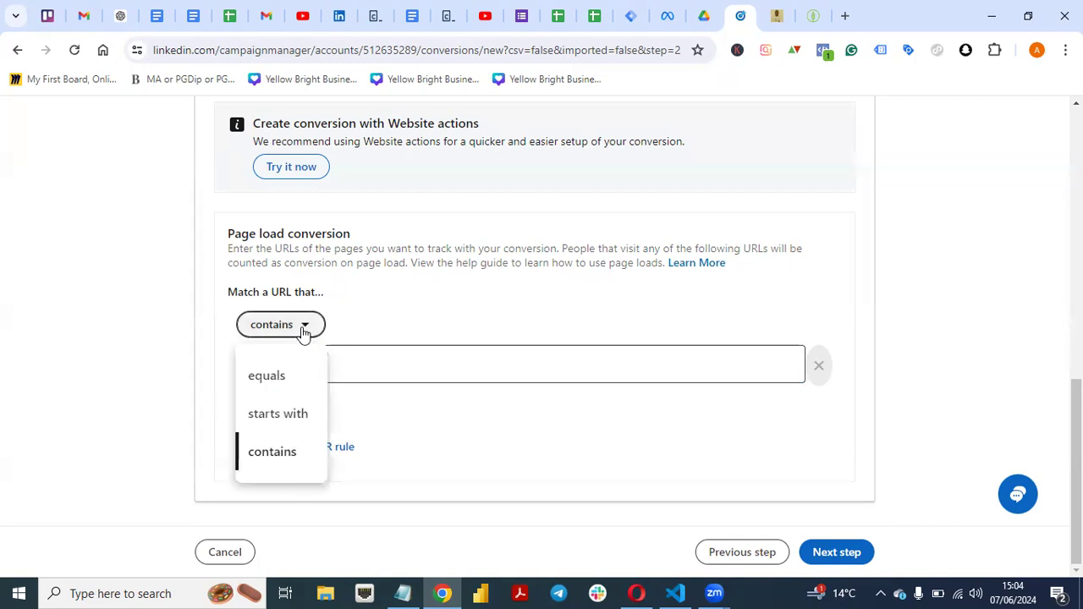
click(294, 379)
key(BackSpace)
key(BackSpace)
key(BackSpace)
key(BackSpace)
key(BackSpace)
key(BackSpace)
key(BackSpace)
key(BackSpace)
key(BackSpace)
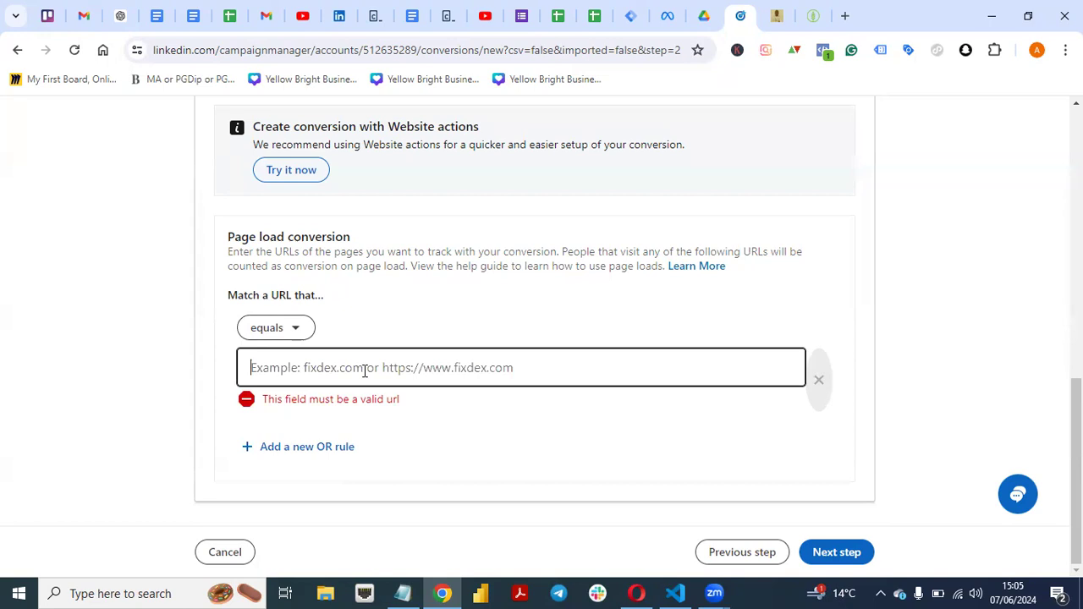
text(https://fivepercent.ng/diabetes/)
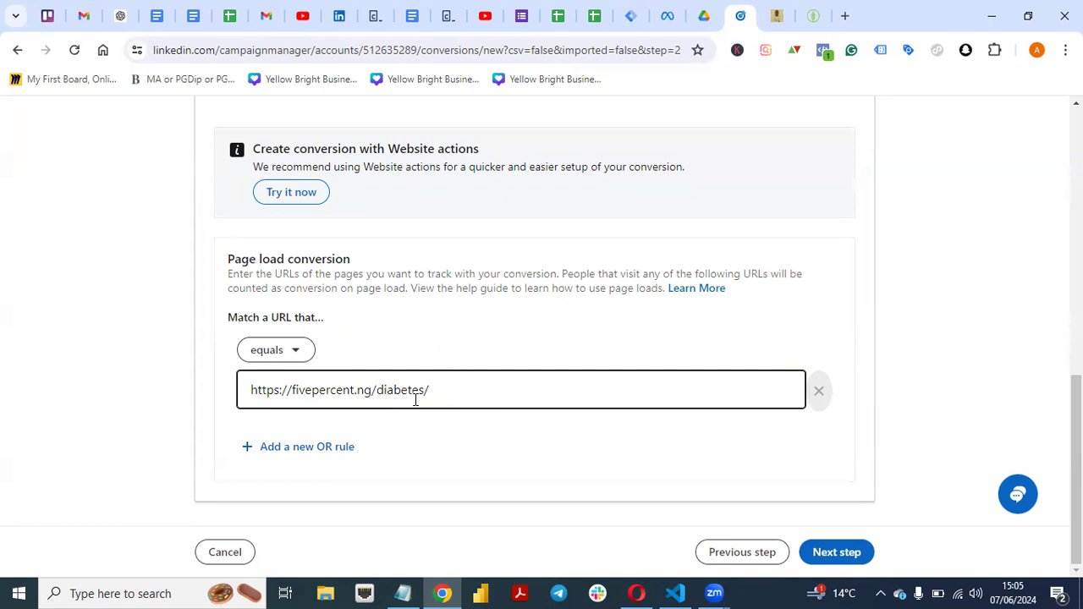
Switch the URL rule to contains and replace the full address with "thank you"
click(293, 351)
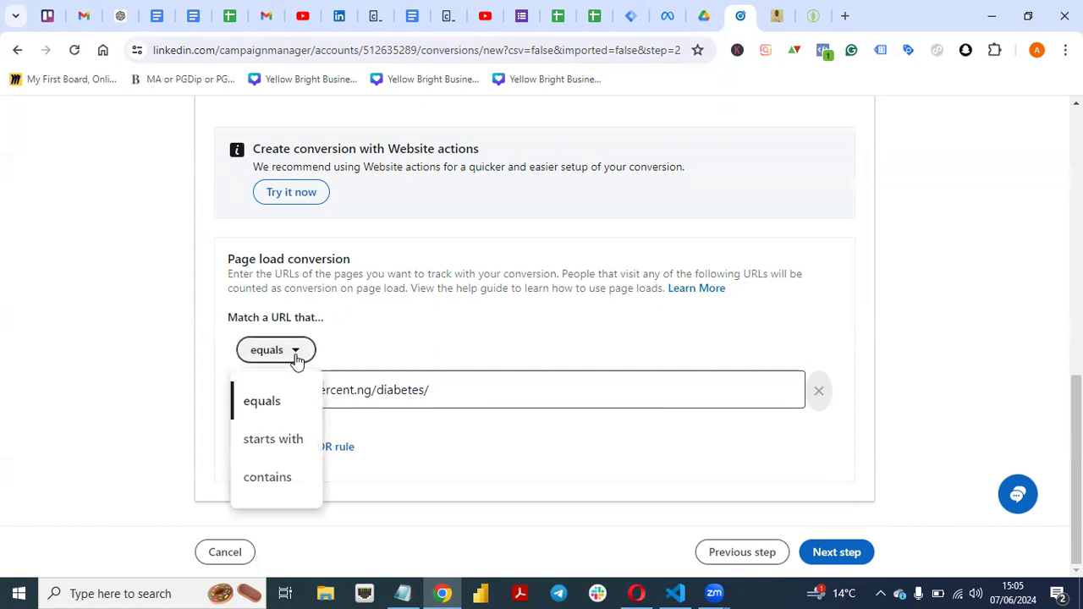
click(286, 479)
click(463, 396)
key(BackSpace)
key(BackSpace)
key(BackSpace)
key(BackSpace)
key(BackSpace)
key(BackSpace)
key(BackSpace)
key(BackSpace)
key(BackSpace)
key(BackSpace)
key(BackSpace)
key(BackSpace)
key(BackSpace)
key(BackSpace)
key(BackSpace)
key(BackSpace)
key(BackSpace)
key(BackSpace)
key(BackSpace)
key(BackSpace)
key(BackSpace)
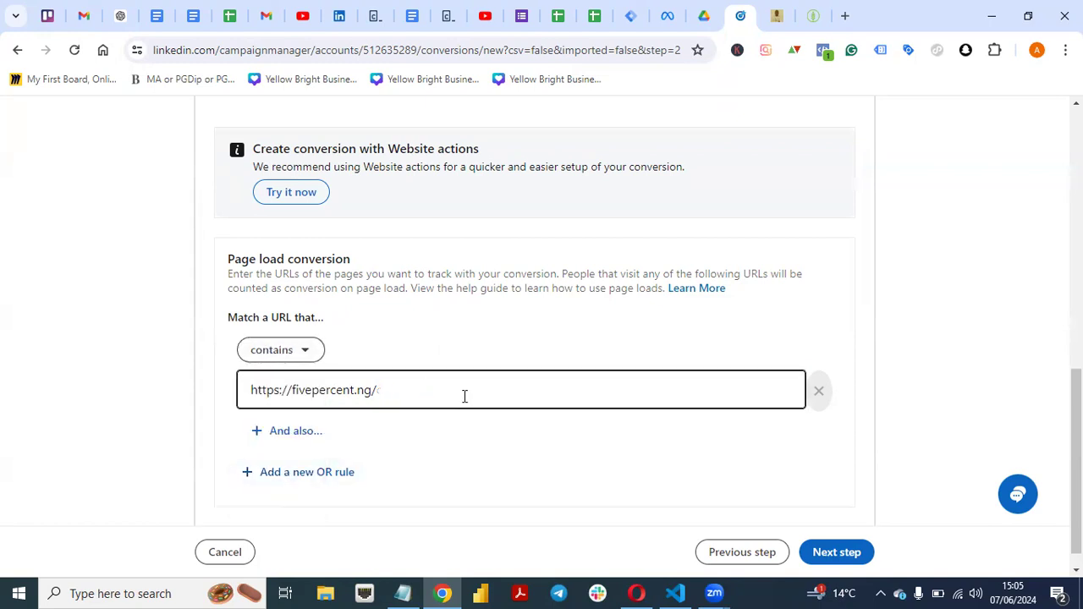
text(thnak)
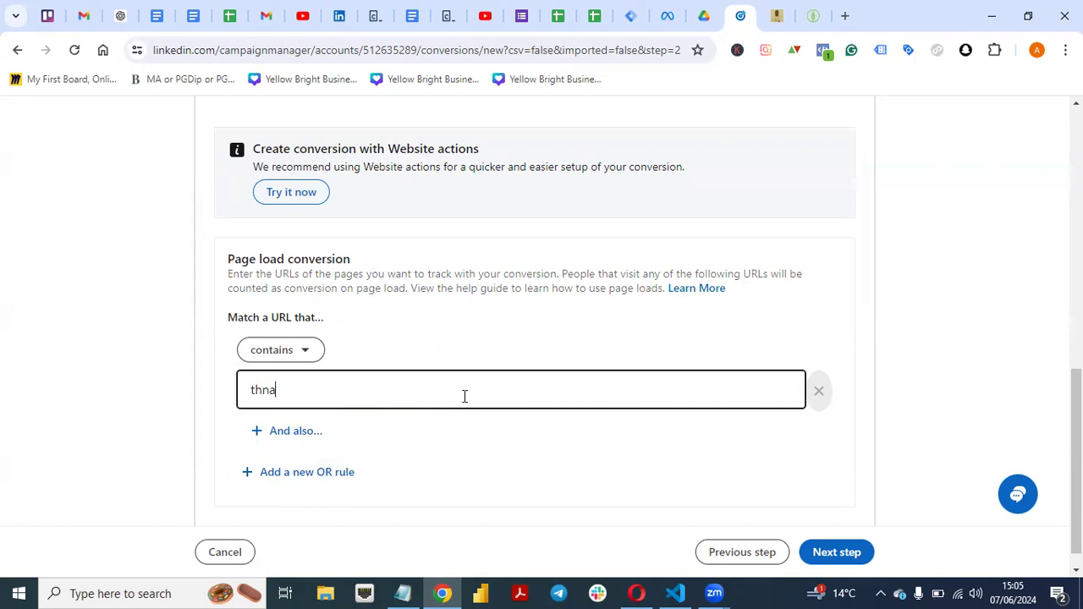
key(BackSpace)
key(BackSpace)
key(BackSpace)
text(nk you)
click(563, 463)
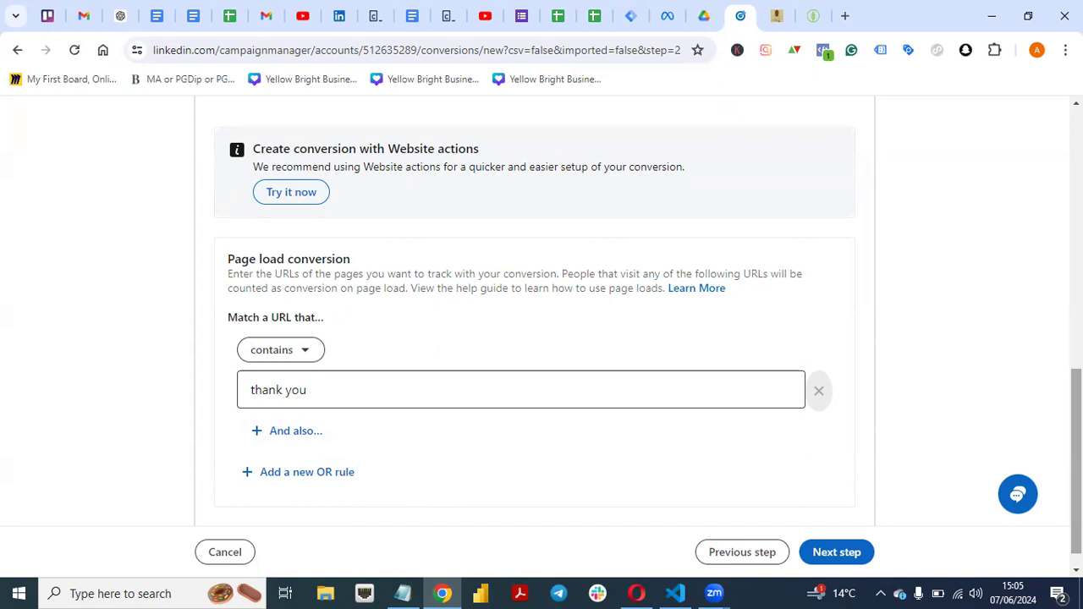
Continue to the campaign selection for the conversion and filter the campaigns by Draft status
scroll(1075, 457, up, 2)
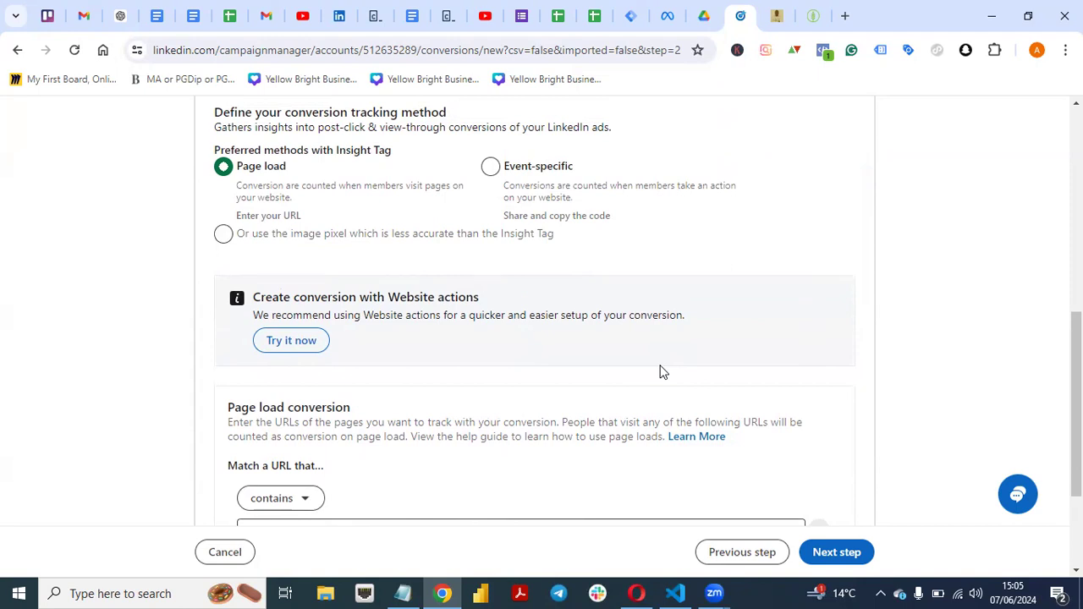
scroll(1076, 406, down, 1)
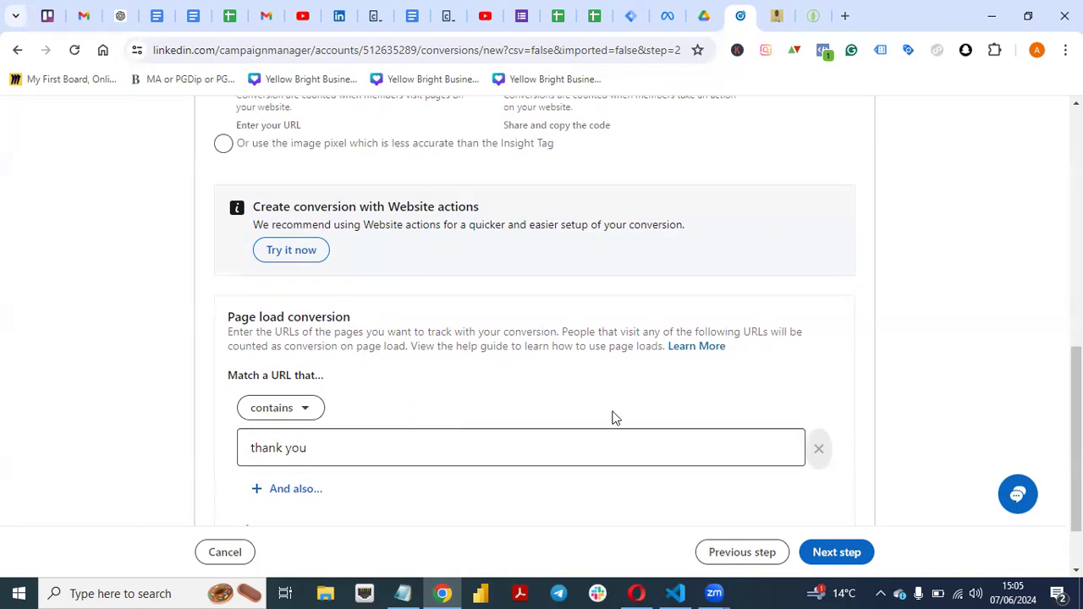
scroll(1076, 423, down, 1)
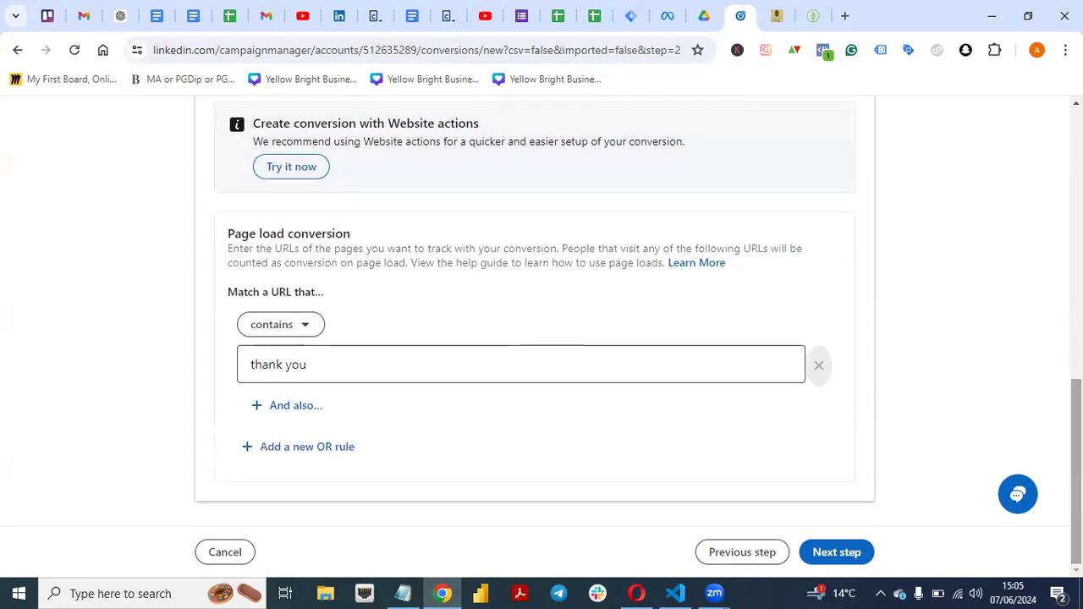
click(849, 556)
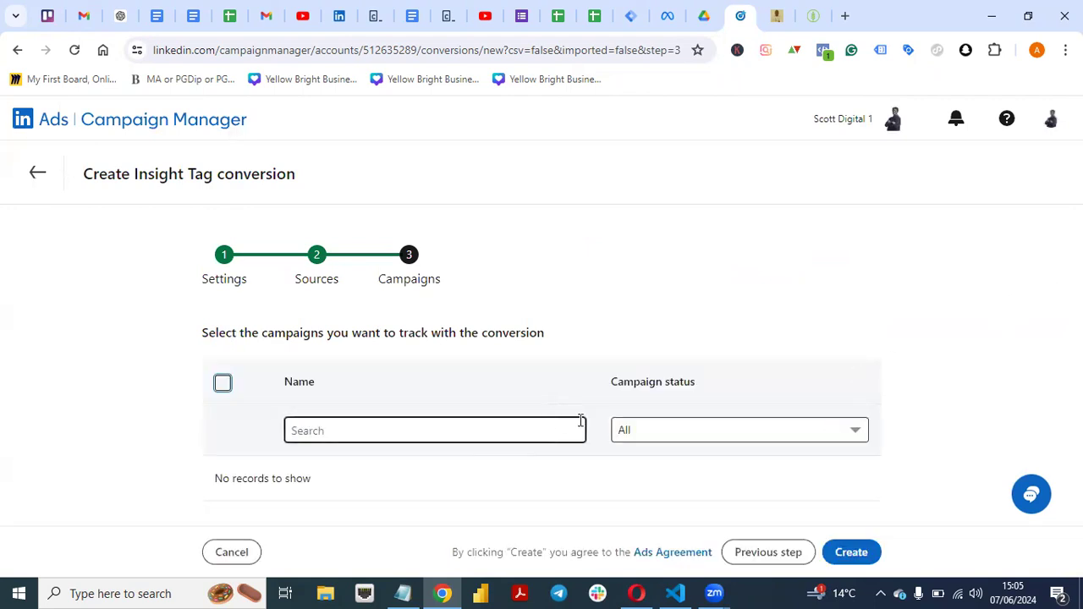
click(777, 433)
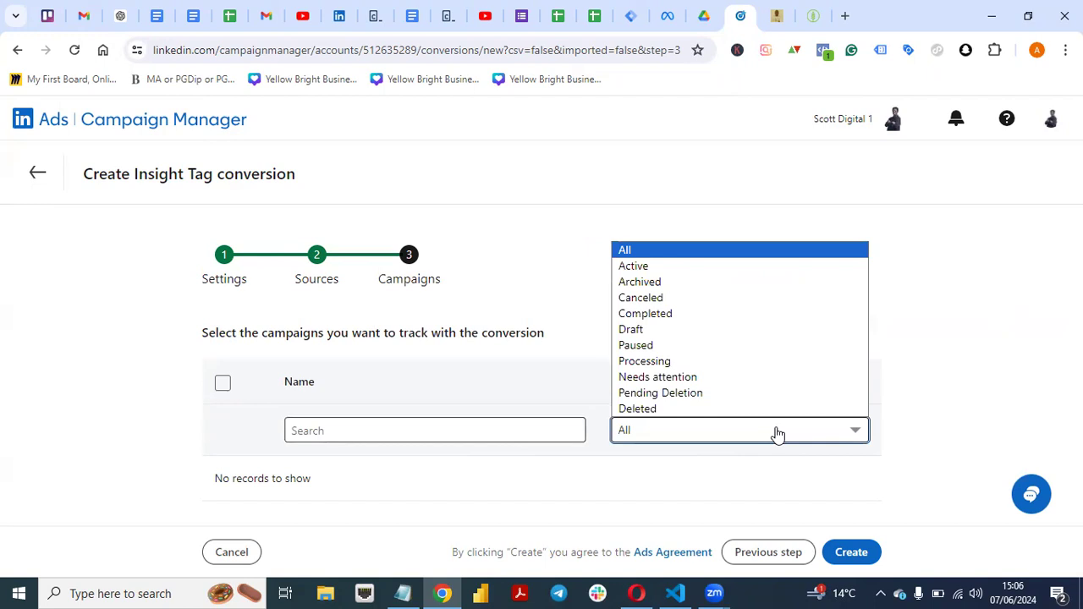
click(711, 332)
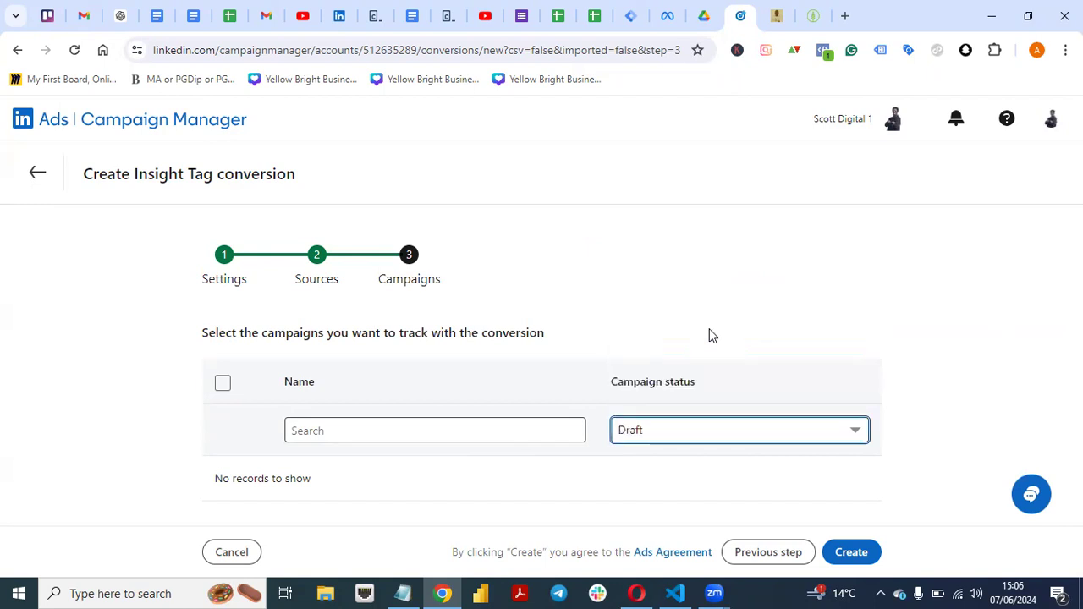
Reset the campaign status filter to All
click(336, 432)
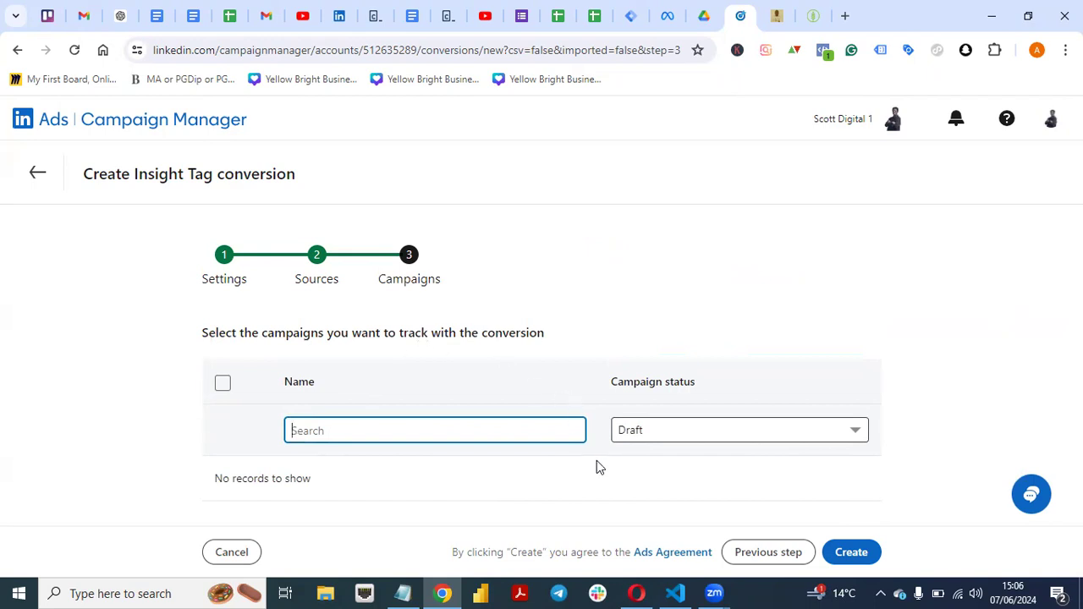
click(758, 429)
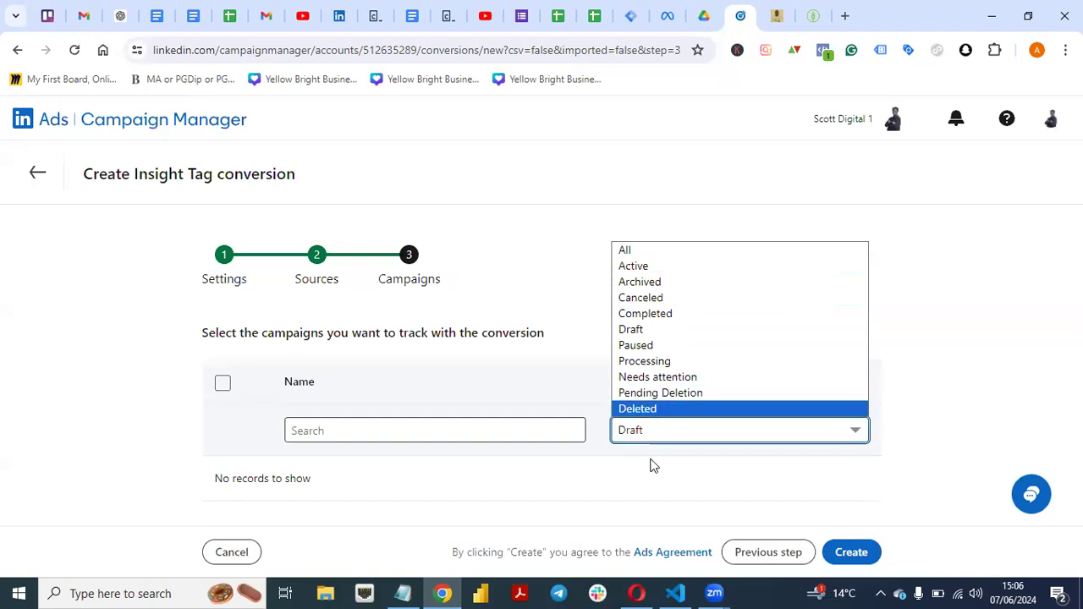
click(652, 254)
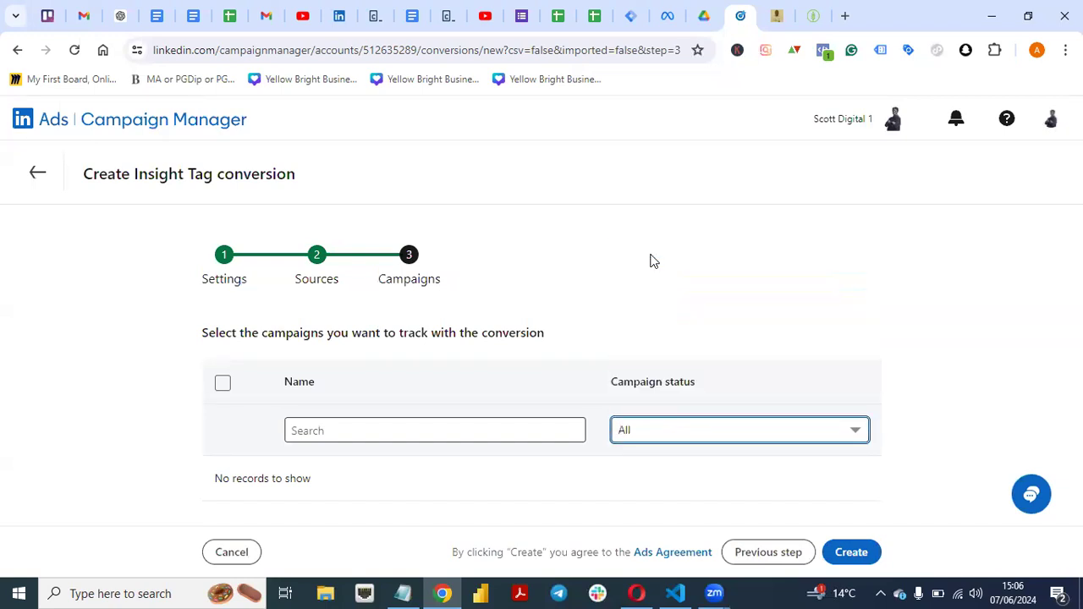
click(452, 431)
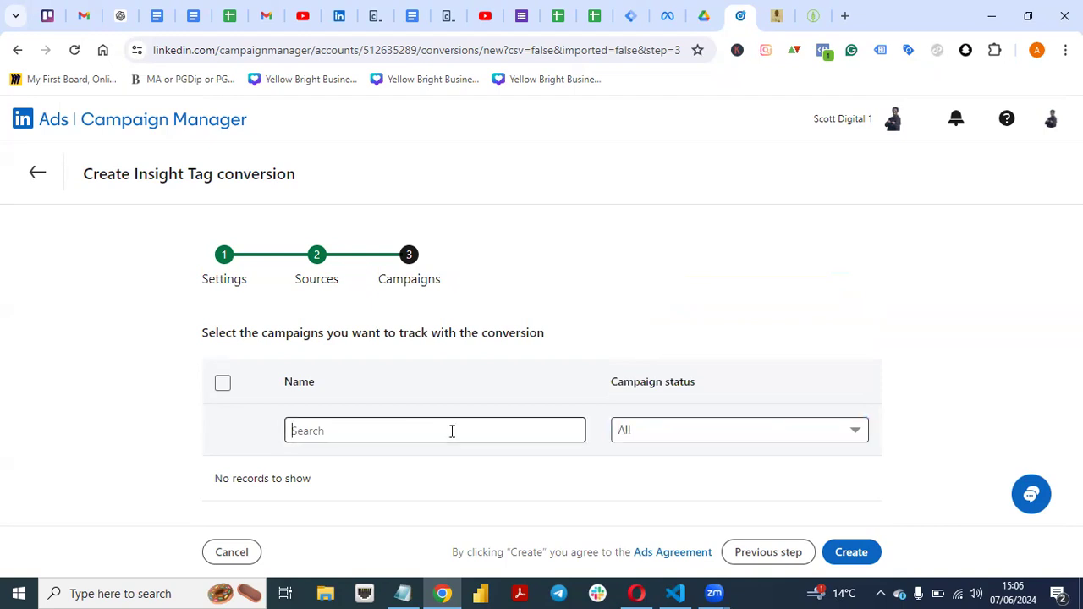
click(983, 376)
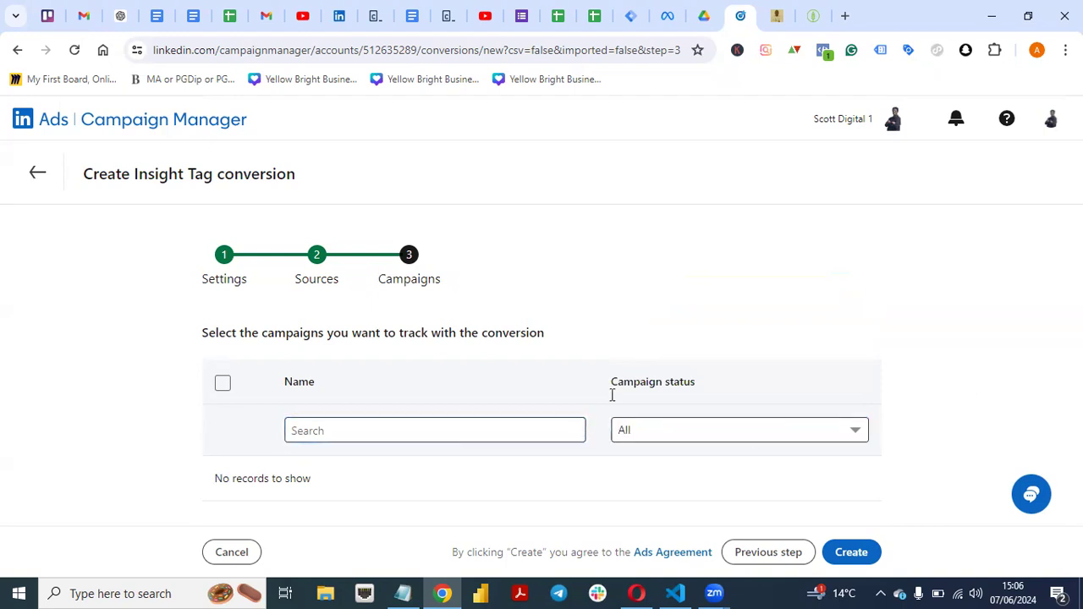
Filter the campaign list by Deleted status and dismiss the time-tracking reminder
click(826, 436)
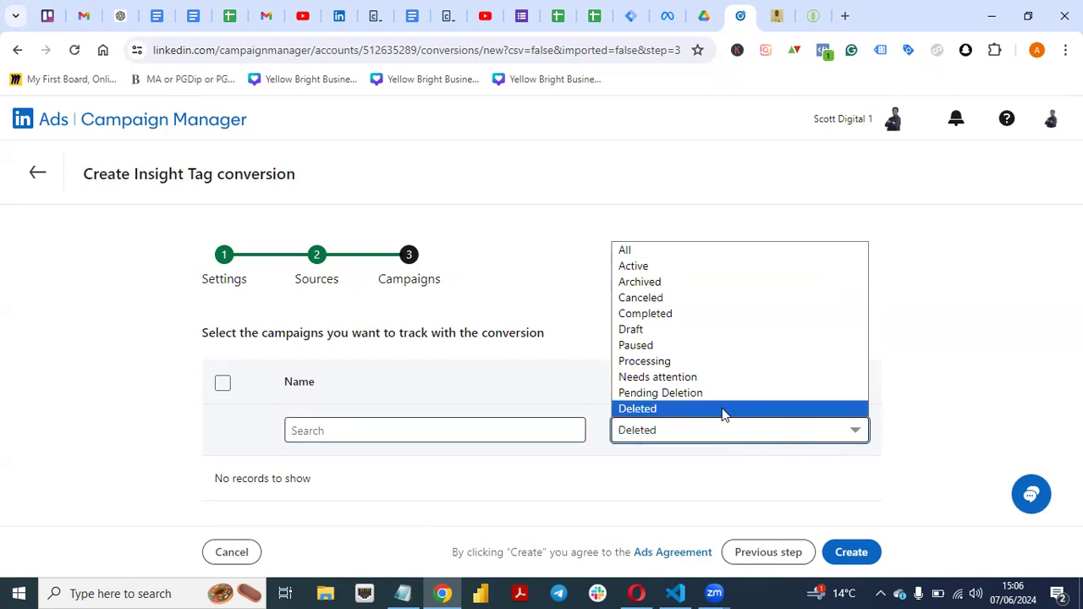
click(633, 474)
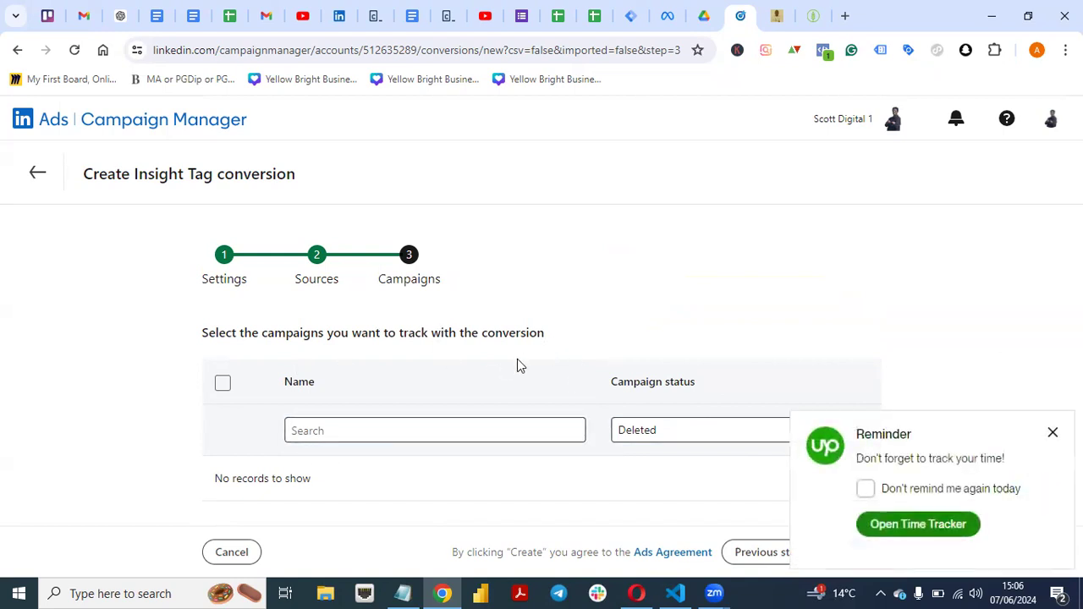
click(1052, 433)
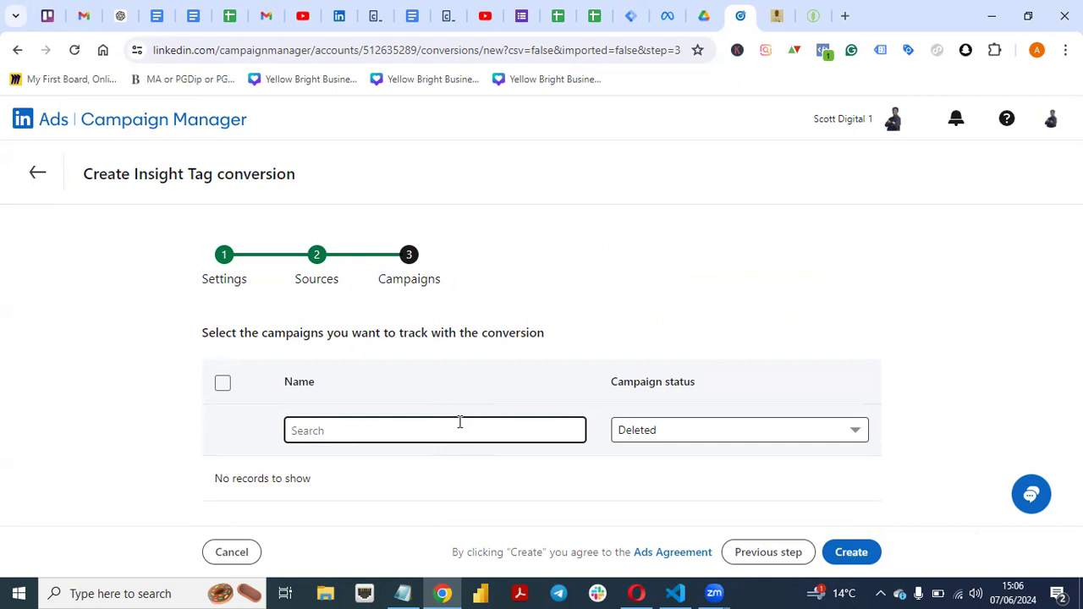
click(377, 433)
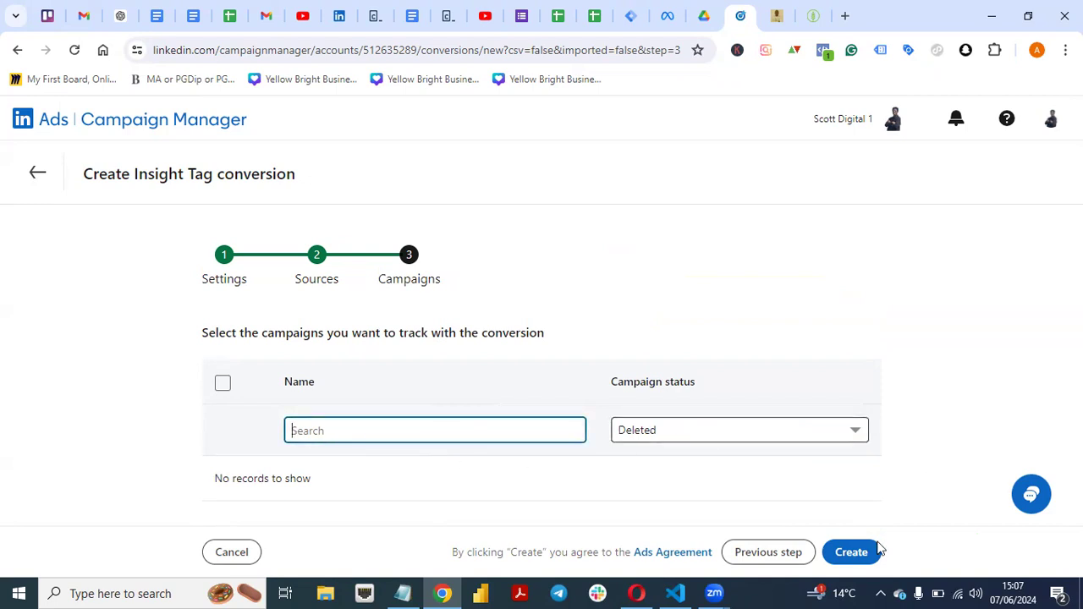
Filter the campaign list by Completed status and switch the filter to Paused
click(855, 433)
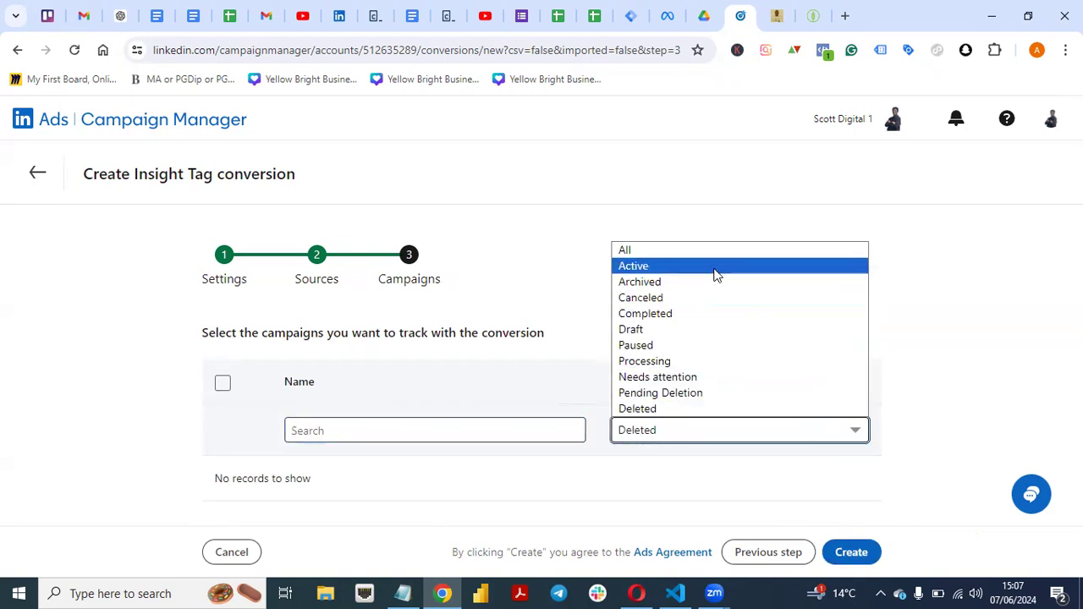
click(681, 318)
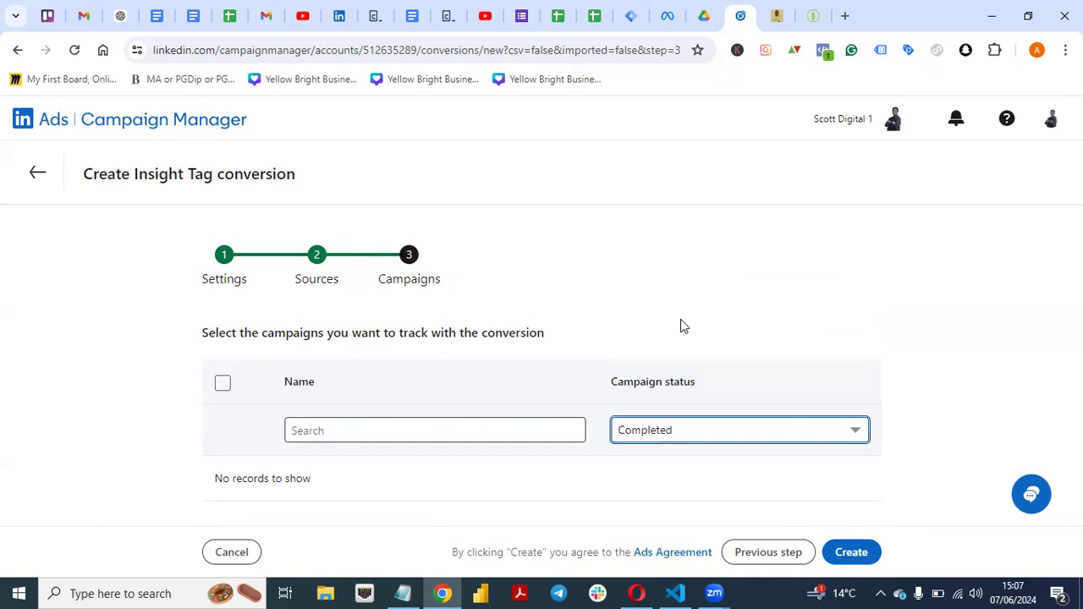
click(737, 435)
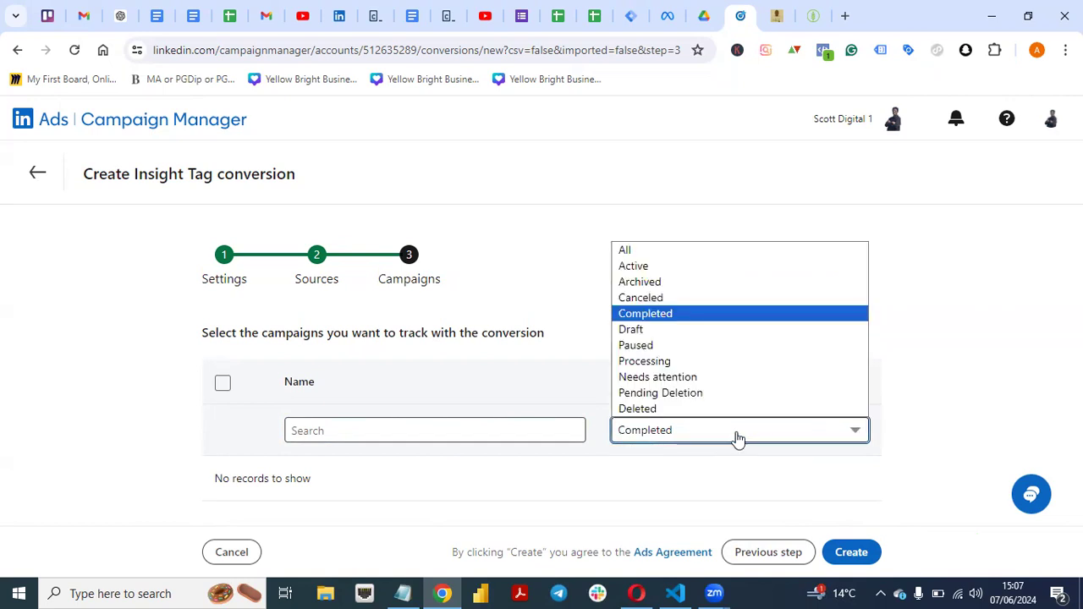
click(684, 347)
click(365, 430)
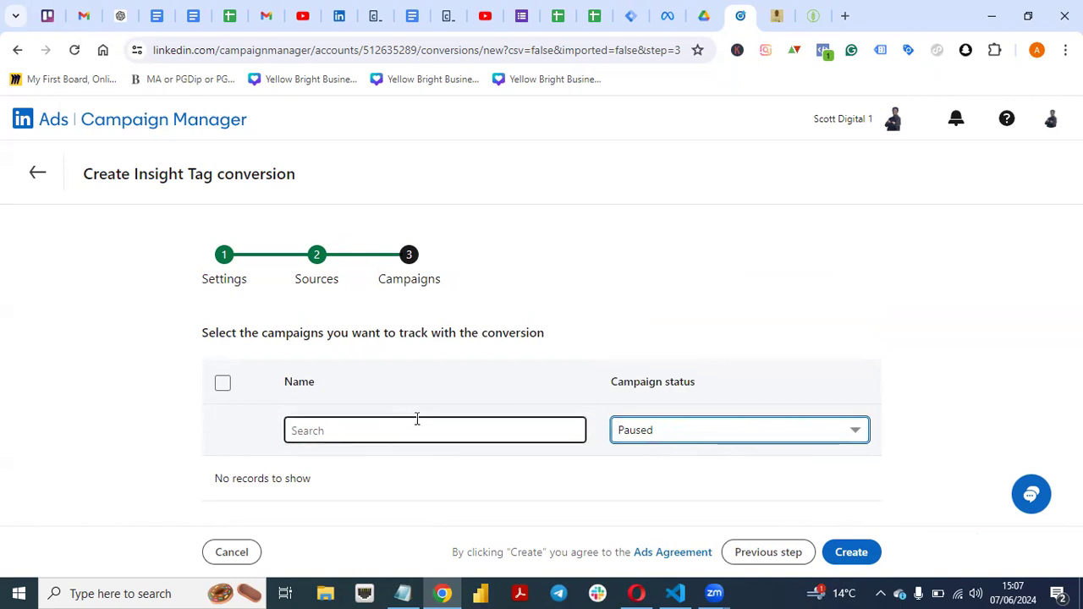
click(417, 424)
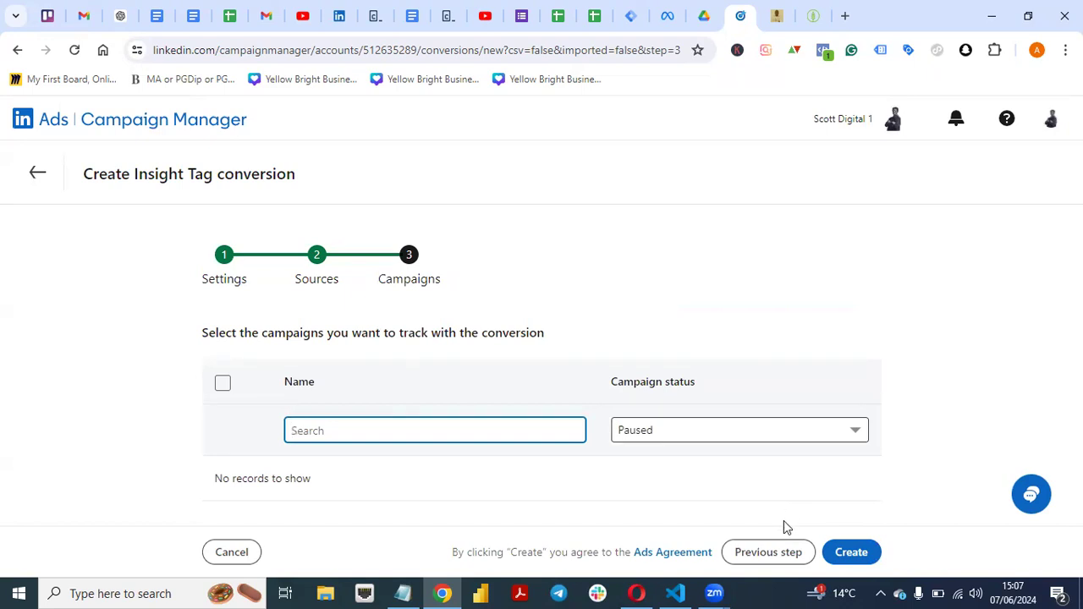
Return to the conversion's Sources step, set its tracking method to Event-specific and view the code to install
click(769, 553)
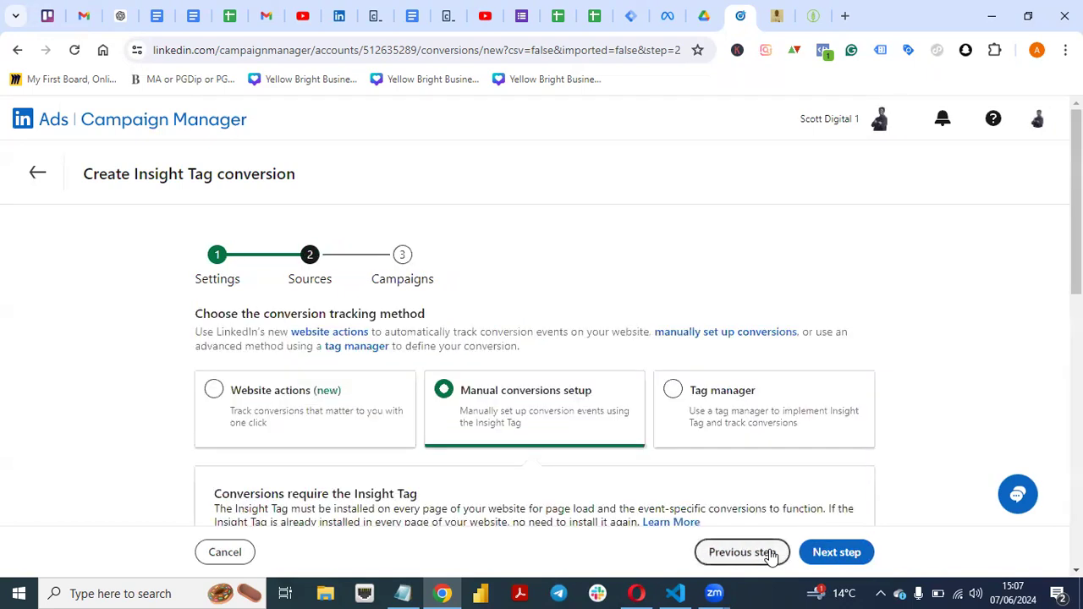
scroll(1076, 254, down, 3)
mouse_move(1077, 303)
mouse_down()
mouse_move(1077, 259)
mouse_move(1076, 321)
mouse_up()
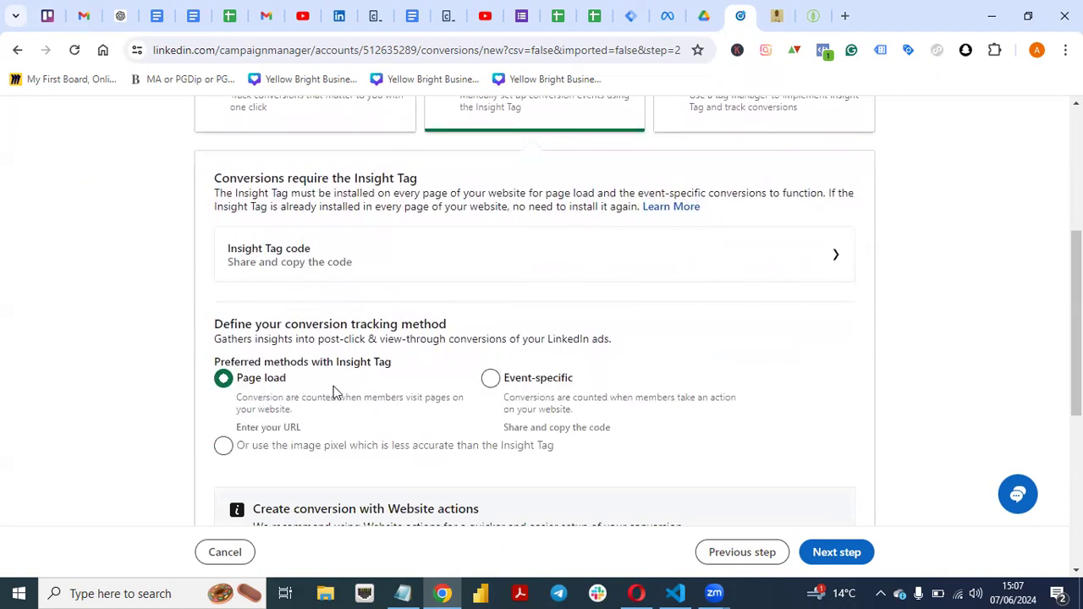
click(493, 380)
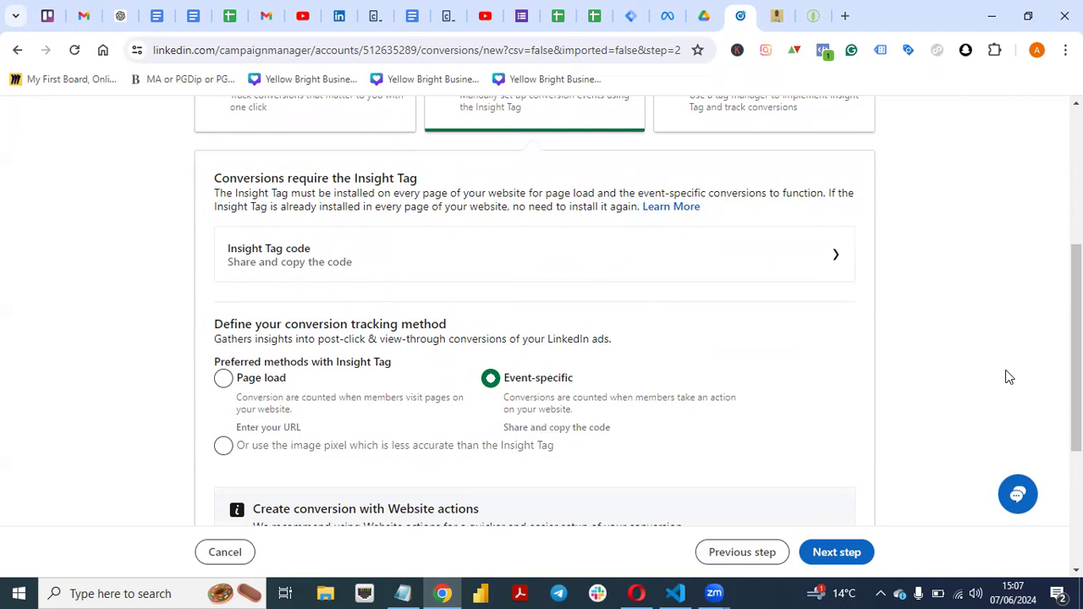
scroll(1077, 373, down, 2)
scroll(1077, 372, down, 1)
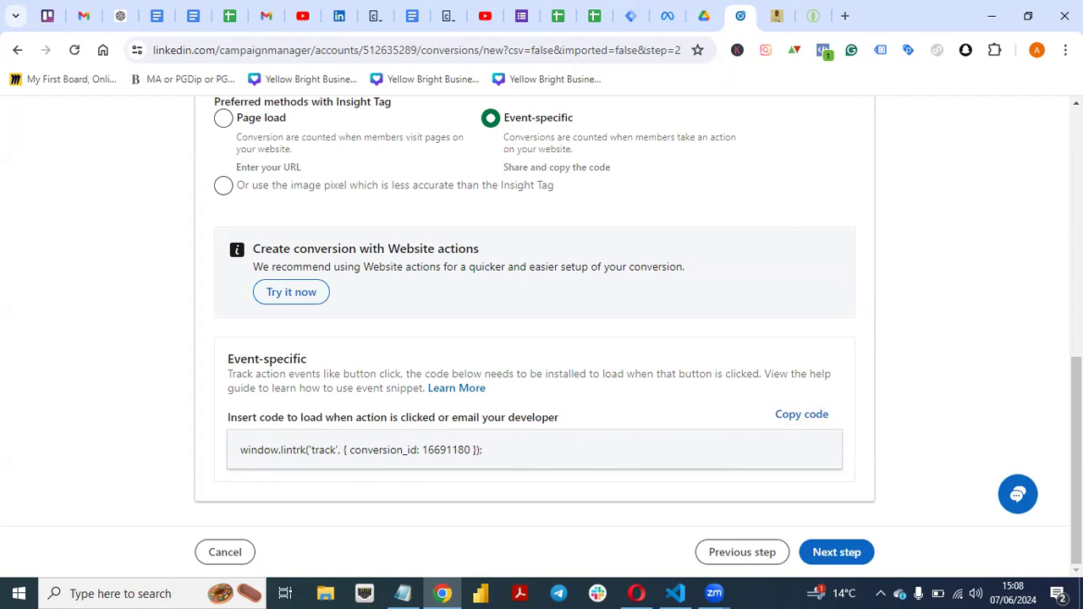
Switch the conversion's tracking setup from manual conversions to Tag manager
scroll(542, 310, up, 5)
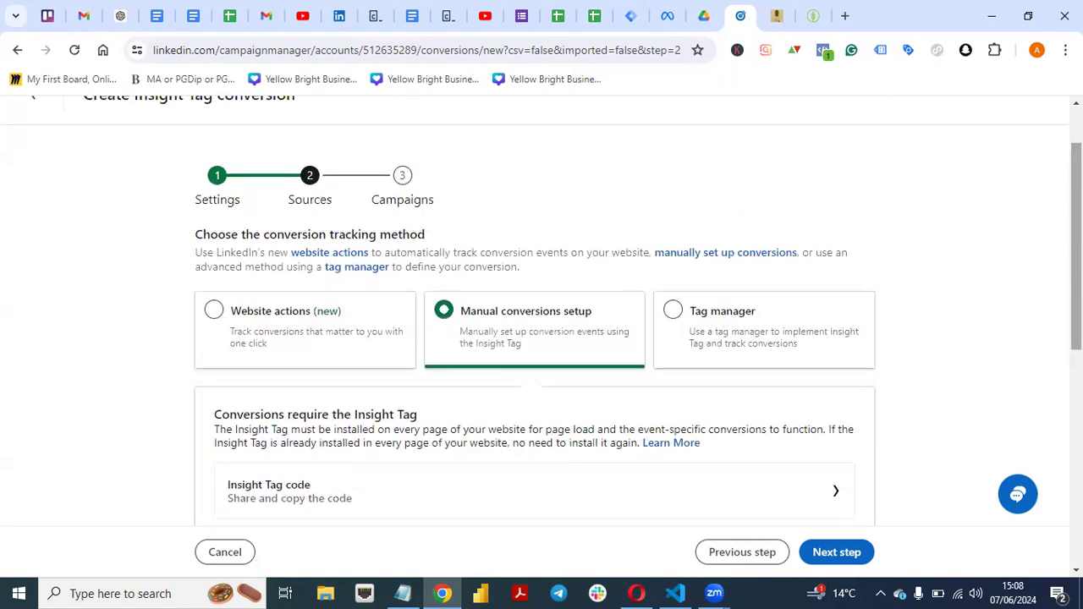
click(675, 313)
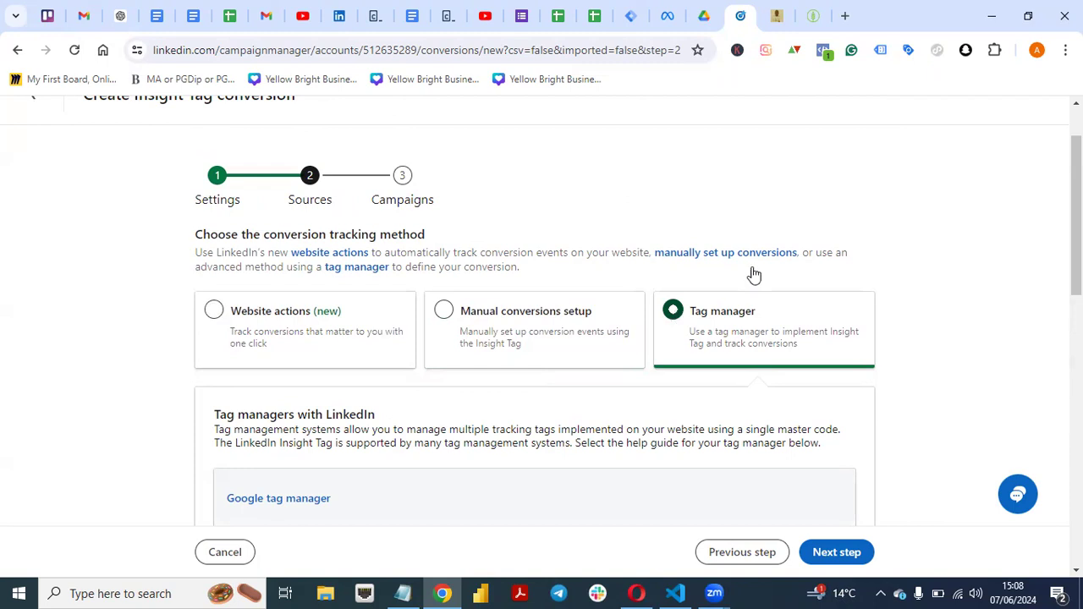
drag(1076, 216, 1077, 269)
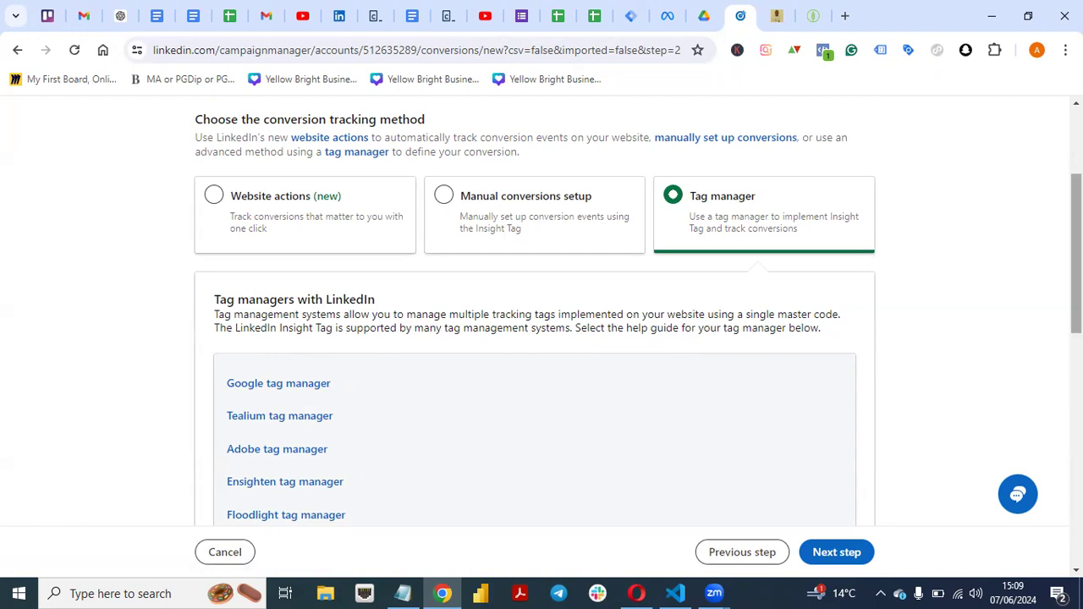
Examine the Tag manager setup: the supported tag manager guides, the partner ID and the page load conversion settings
scroll(542, 313, down, 2)
scroll(541, 313, down, 1)
scroll(541, 313, up, 3)
scroll(542, 313, down, 1)
scroll(542, 313, up, 1)
scroll(542, 314, up, 1)
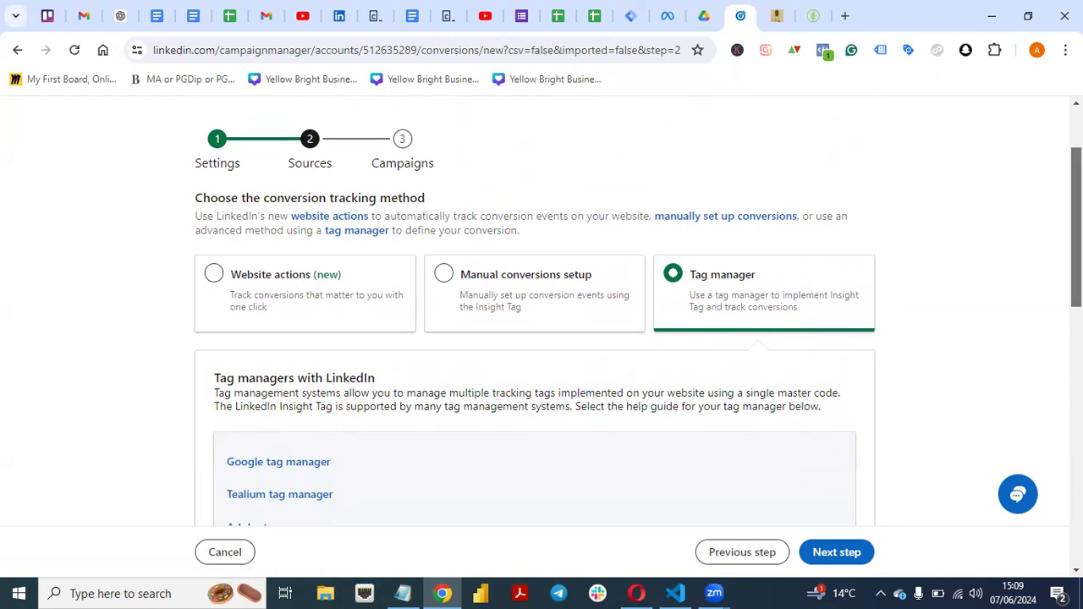
scroll(506, 276, down, 2)
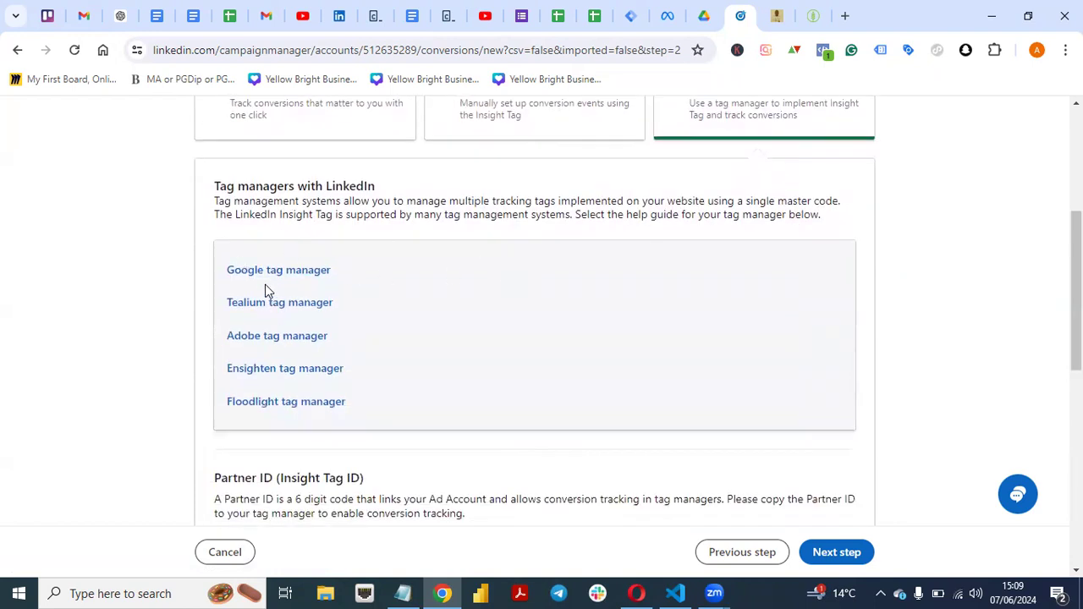
scroll(1075, 287, down, 3)
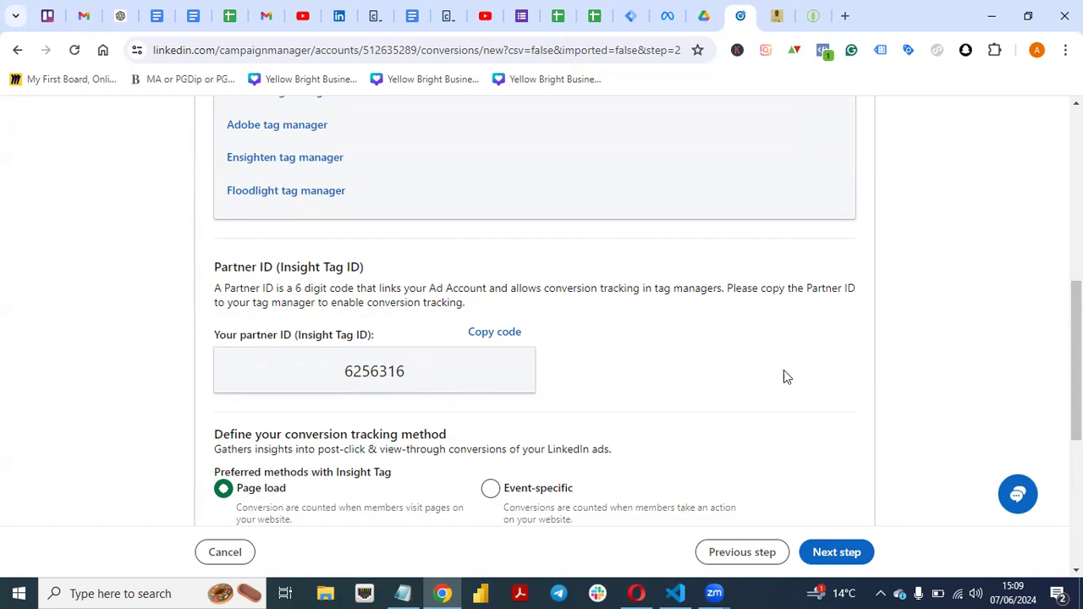
scroll(1077, 355, down, 3)
scroll(1076, 424, down, 2)
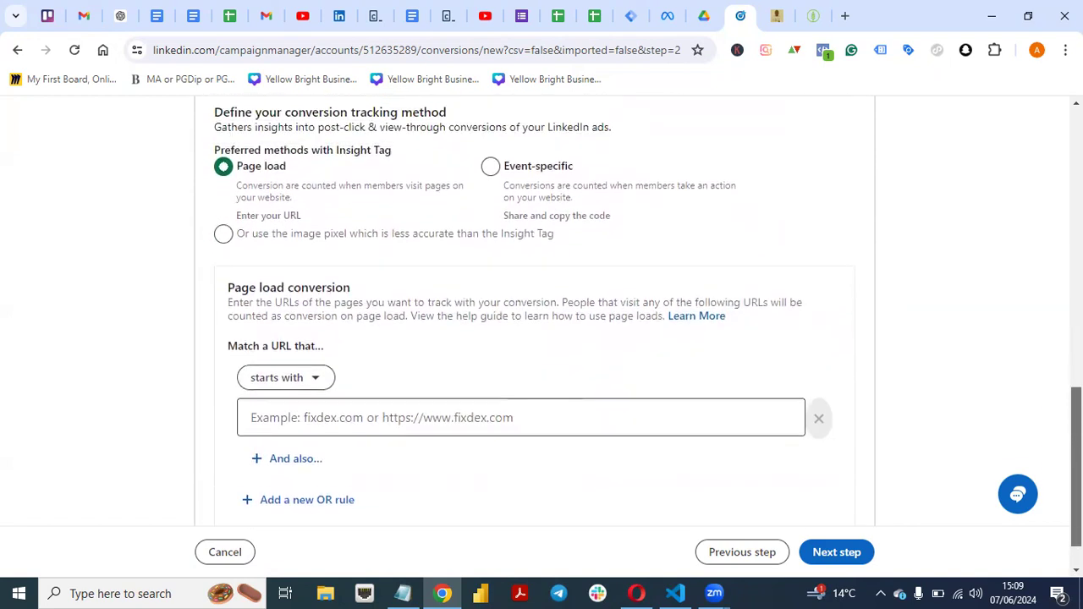
scroll(541, 338, up, 3)
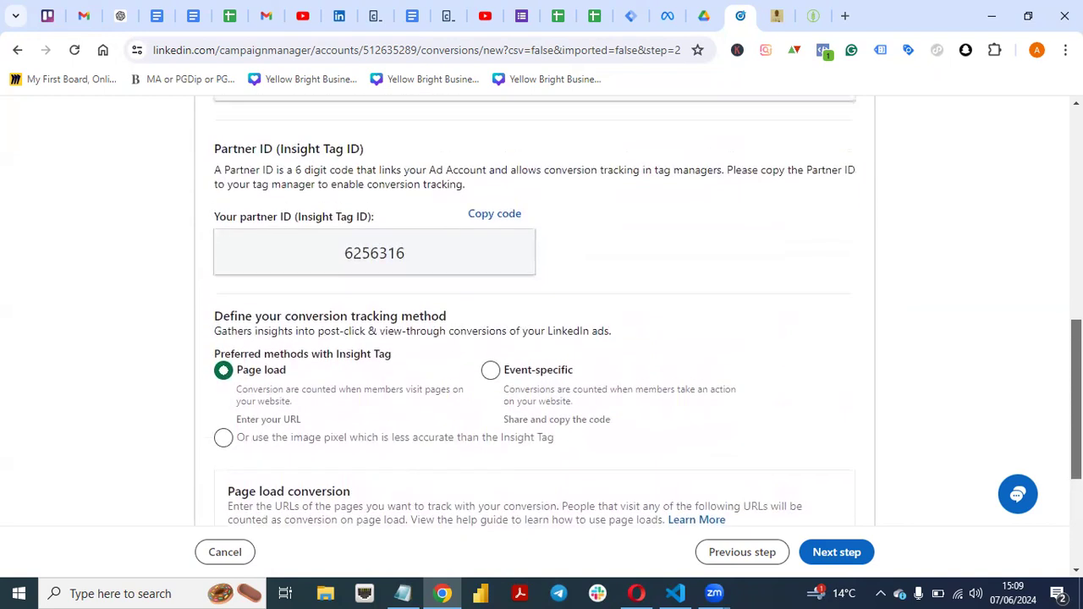
scroll(542, 339, up, 2)
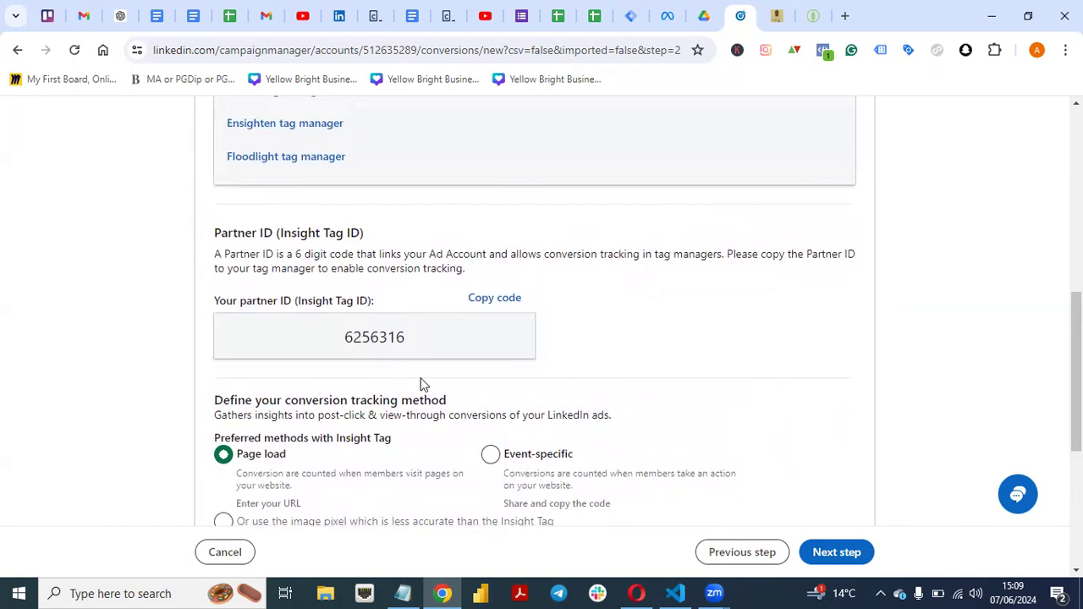
scroll(1077, 372, down, 1)
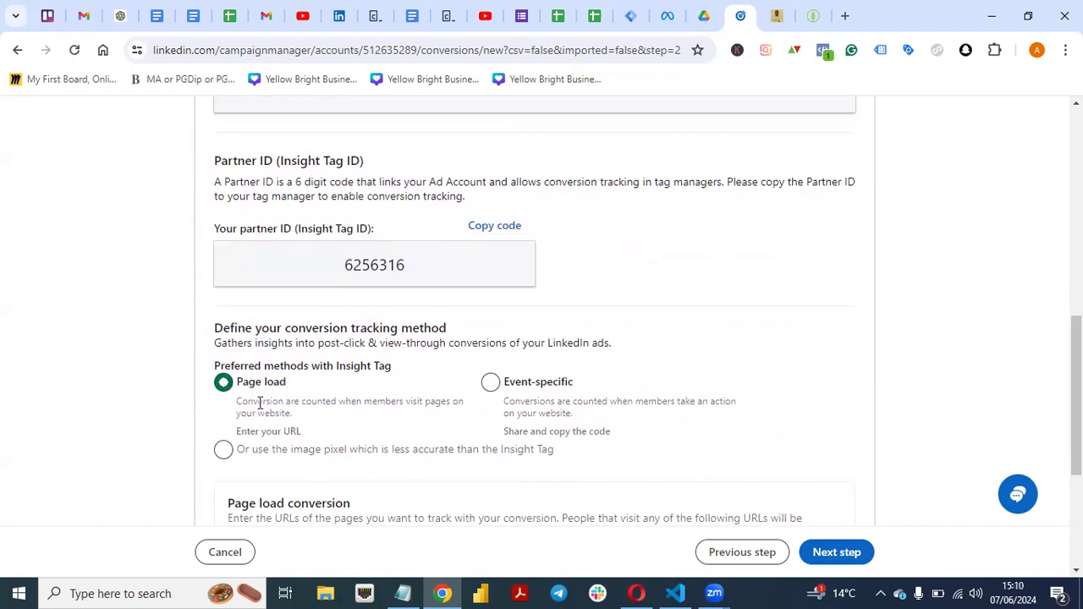
scroll(1068, 372, down, 1)
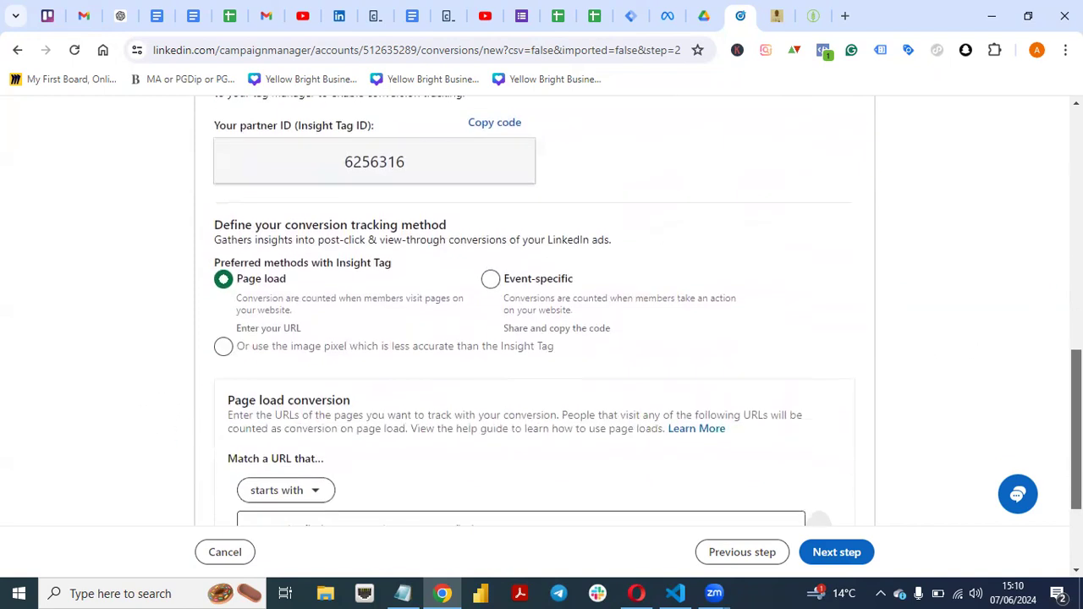
Set the Tag manager conversion's tracking method to Event-specific and highlight the code snippet that loads on the action
click(491, 278)
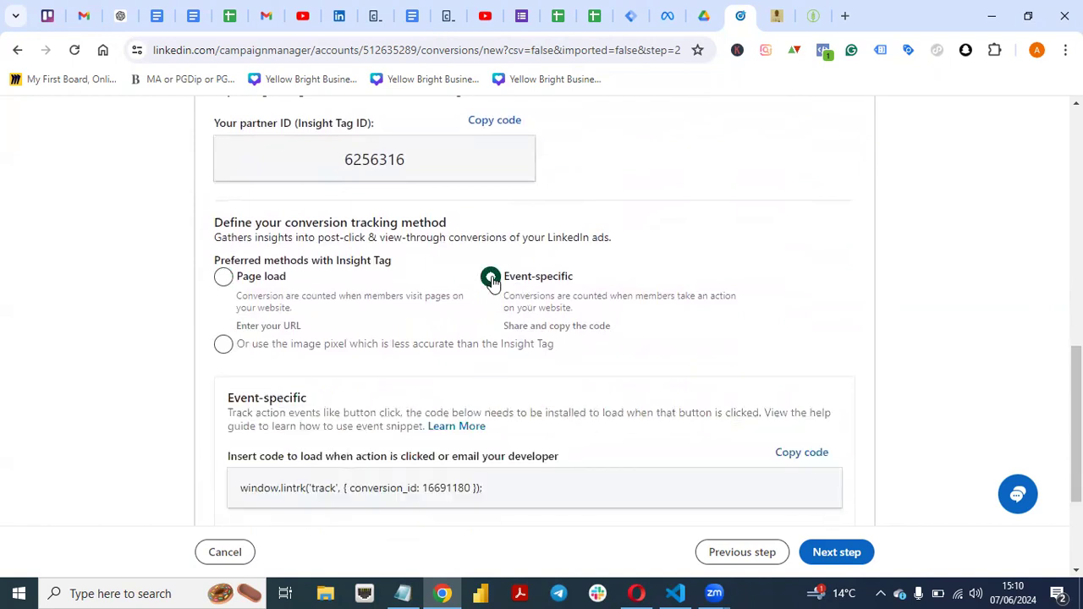
scroll(1058, 357, down, 2)
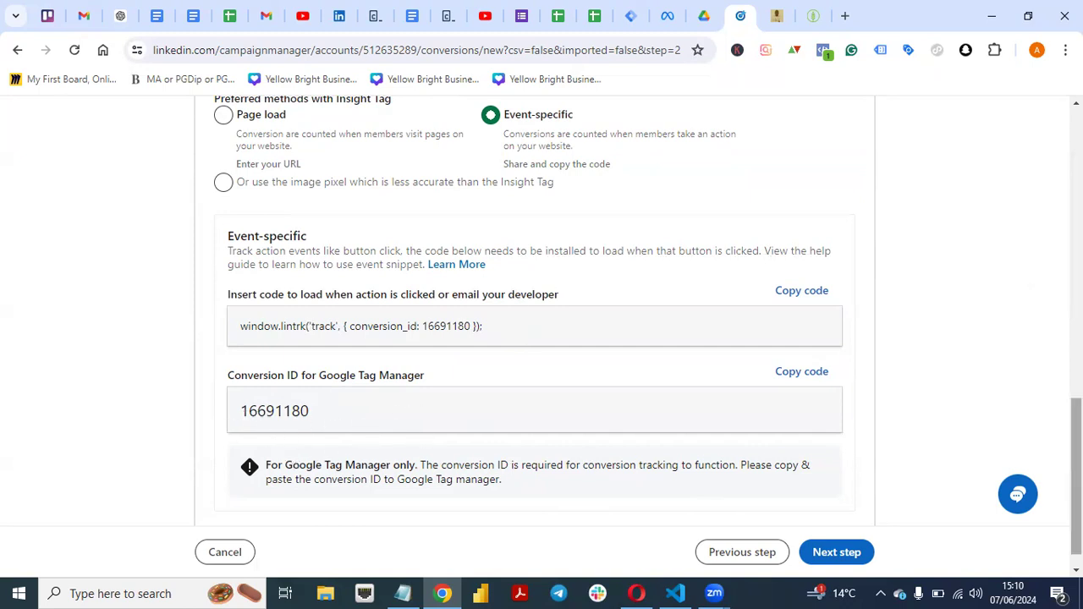
scroll(1077, 474, up, 1)
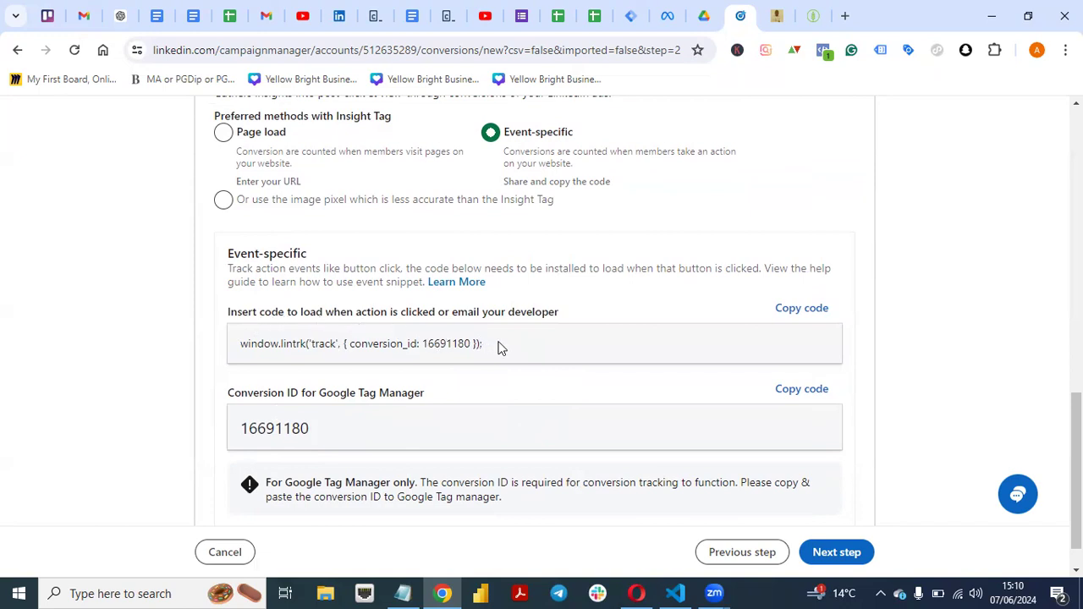
drag(506, 347, 239, 361)
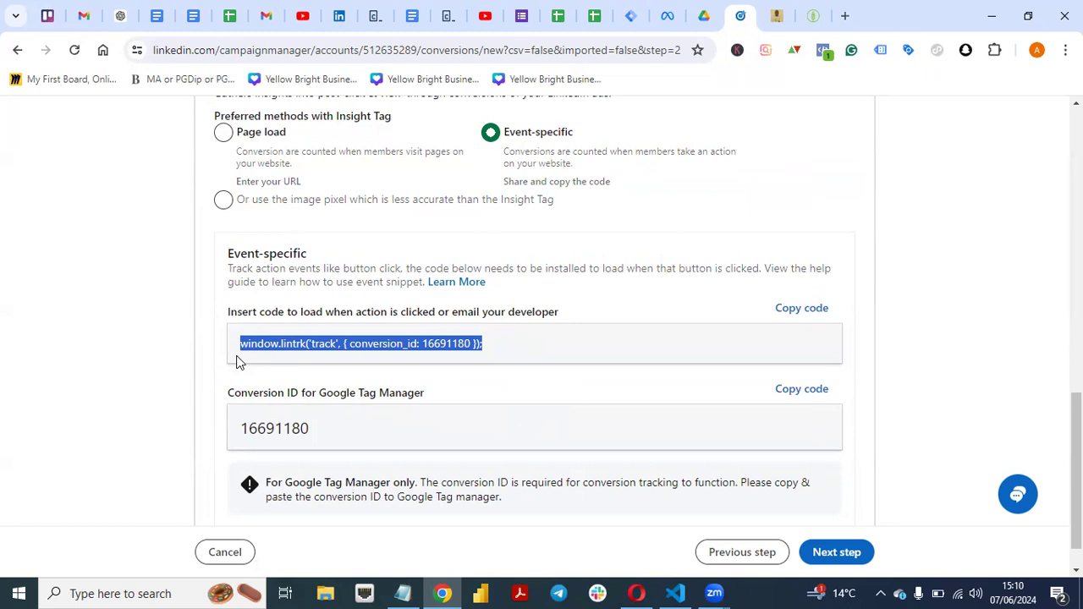
scroll(1077, 474, down, 1)
scroll(1077, 474, up, 2)
scroll(1077, 474, down, 1)
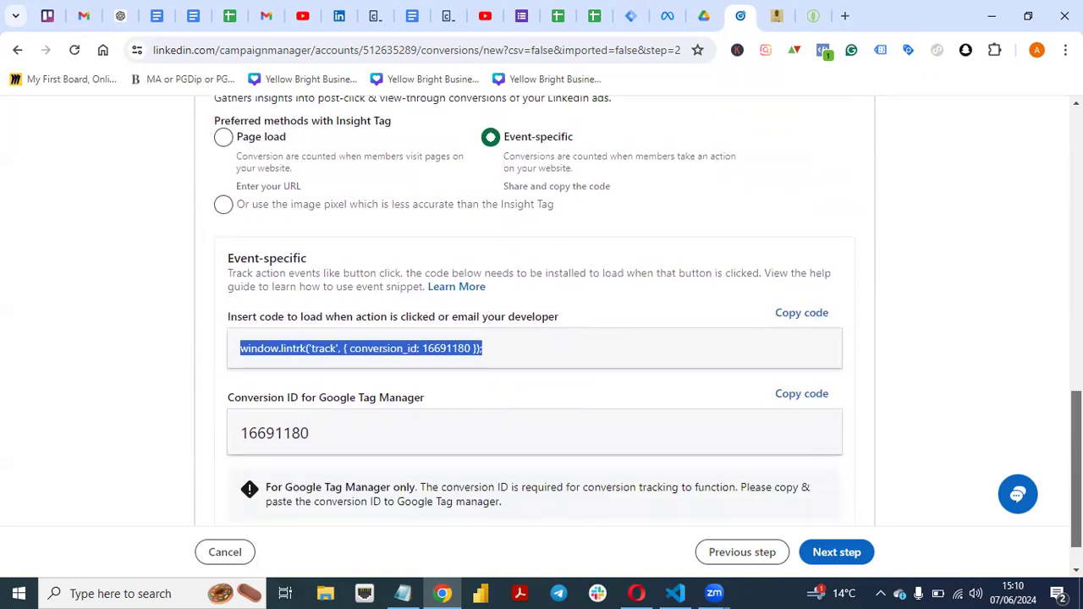
click(508, 123)
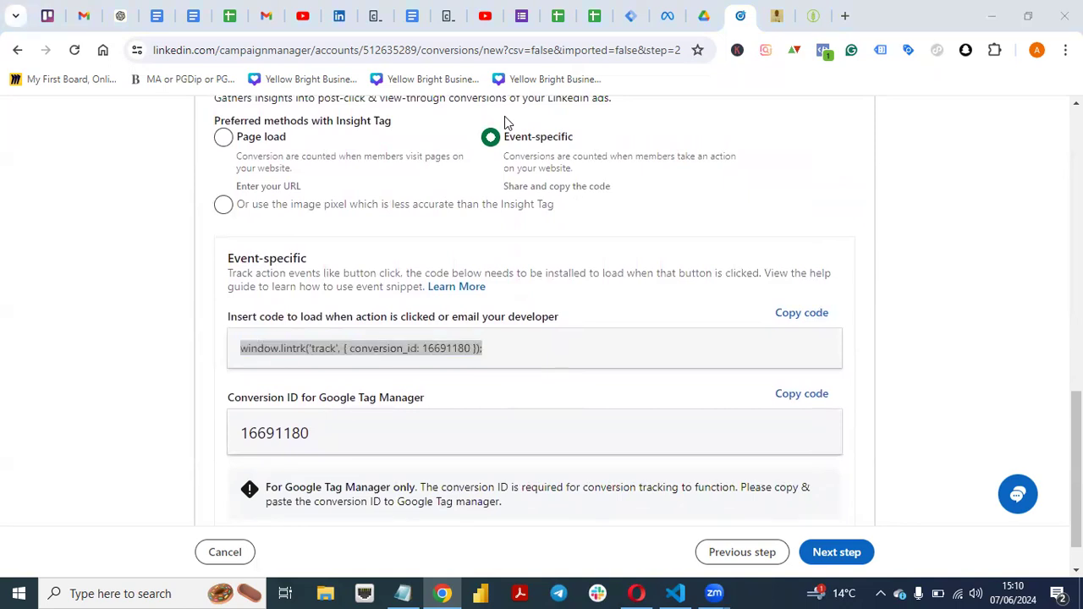
Switch to Google Tag Manager and search the tag template gallery for "linkedi", closing the gallery without importing a template
click(634, 14)
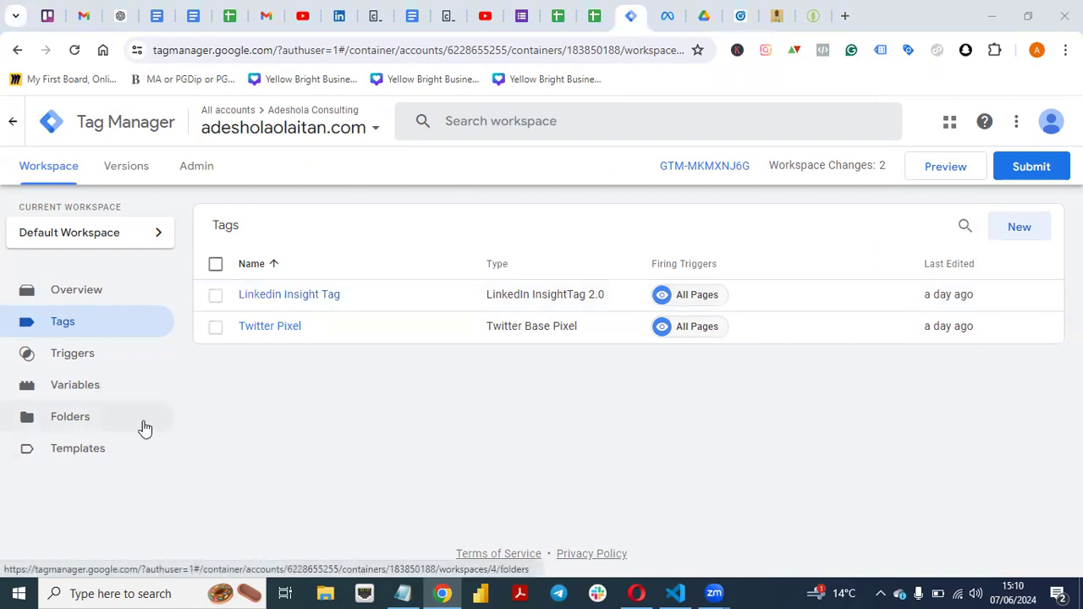
click(70, 448)
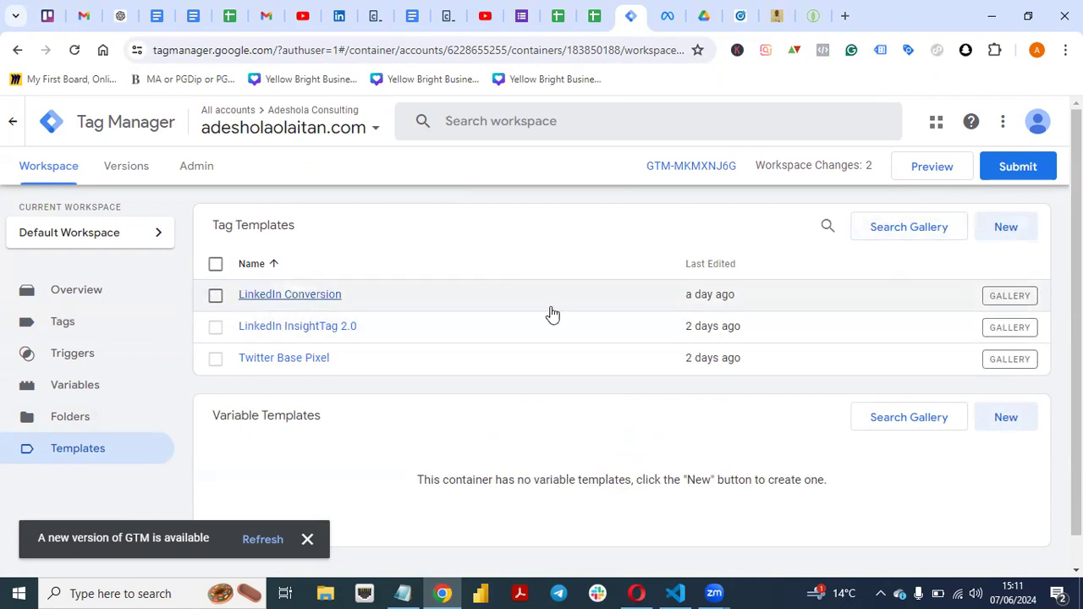
click(915, 232)
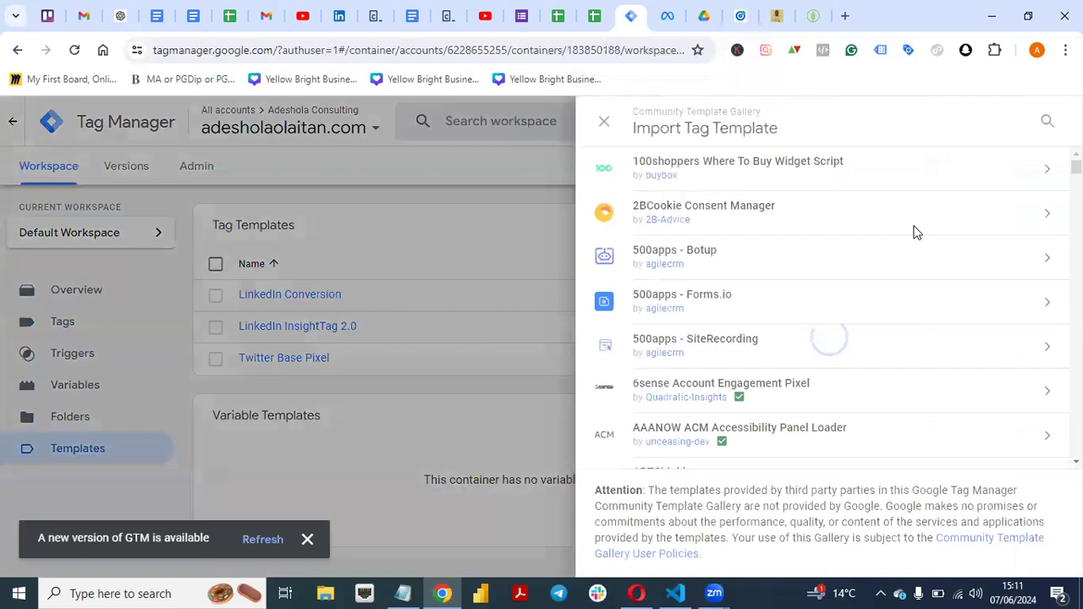
click(1047, 124)
text(linkedi)
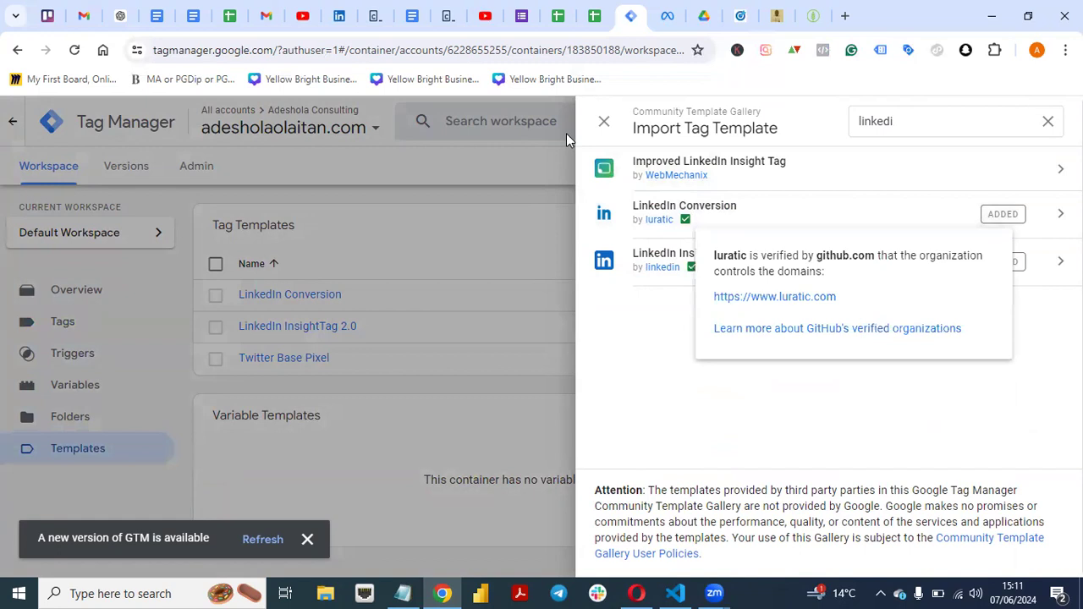
click(605, 118)
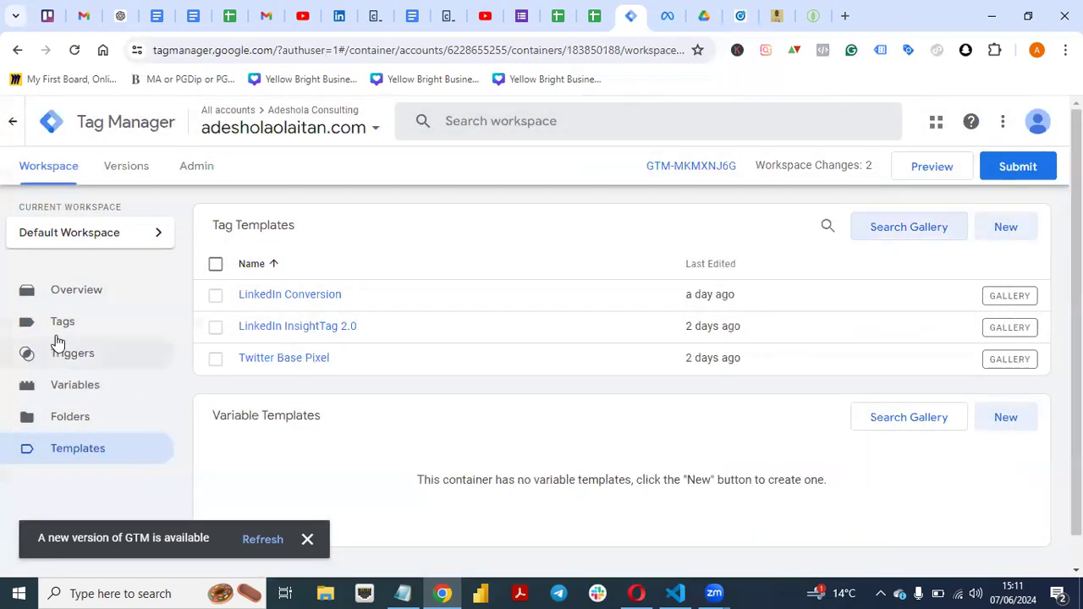
Create a new tag in the workspace using the LinkedIn Conversion tag type
click(61, 330)
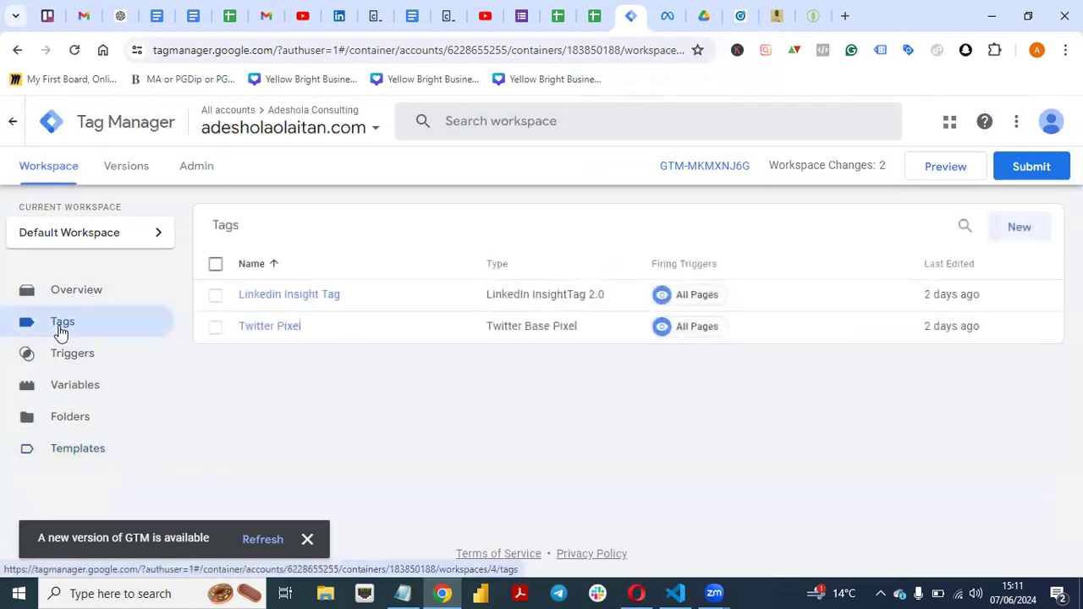
click(1043, 232)
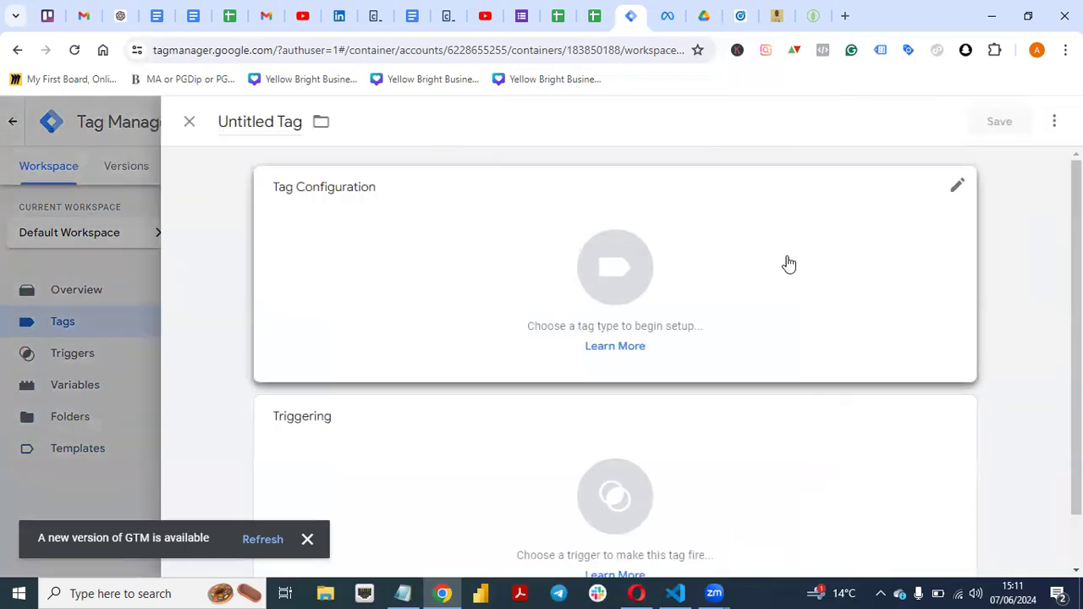
click(787, 264)
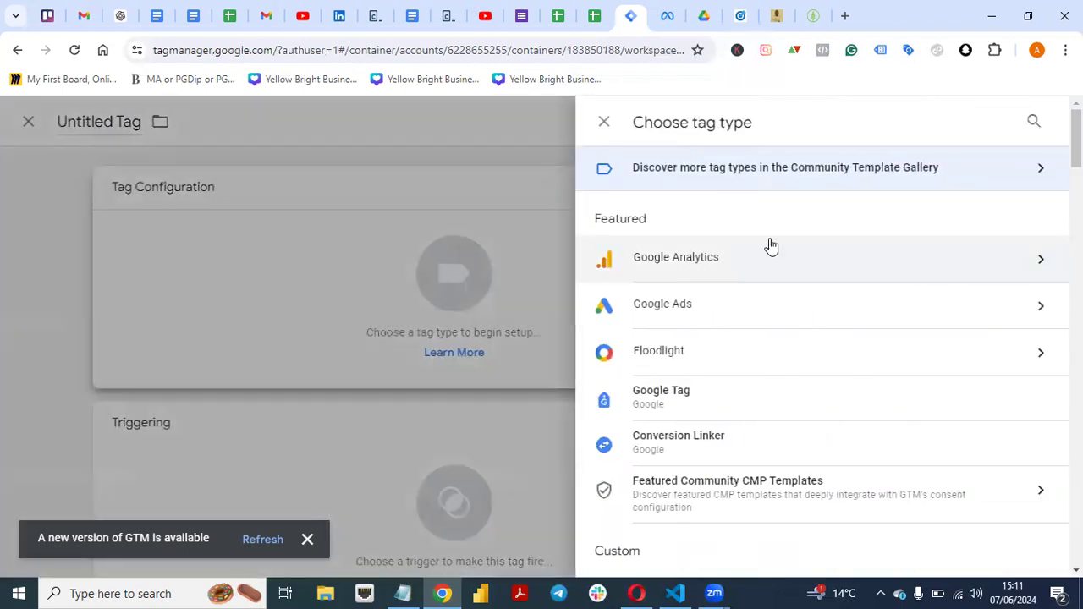
scroll(1073, 144, down, 5)
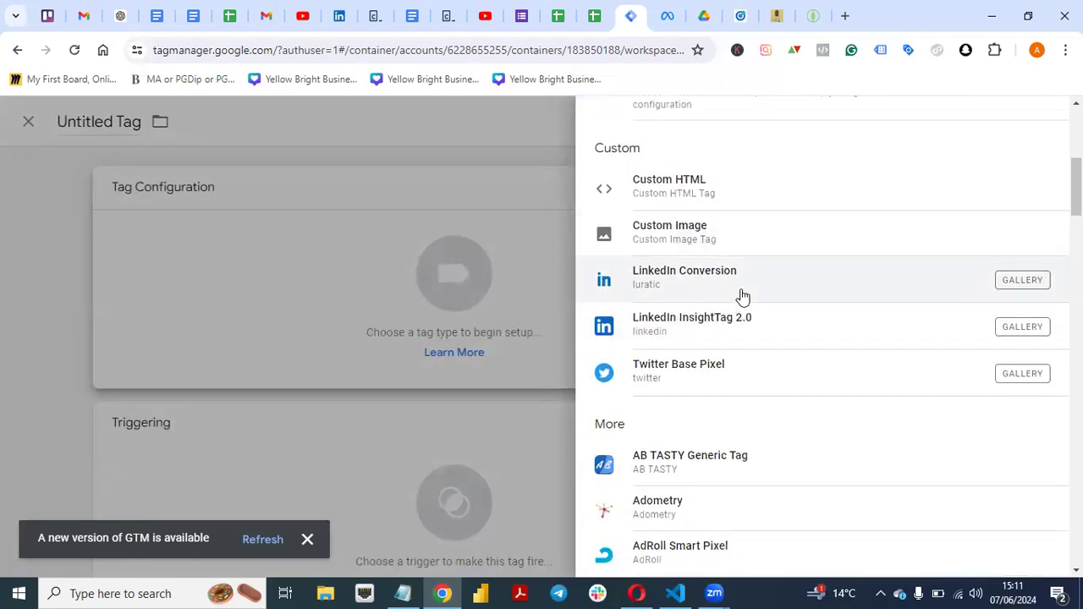
click(684, 283)
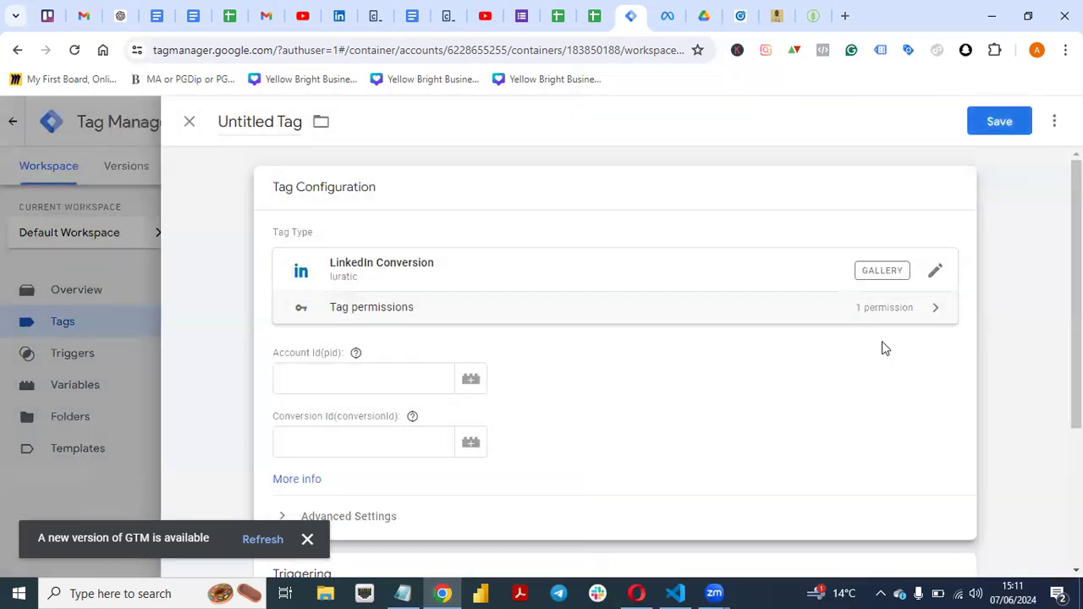
scroll(615, 364, down, 2)
scroll(615, 364, up, 1)
scroll(616, 364, up, 1)
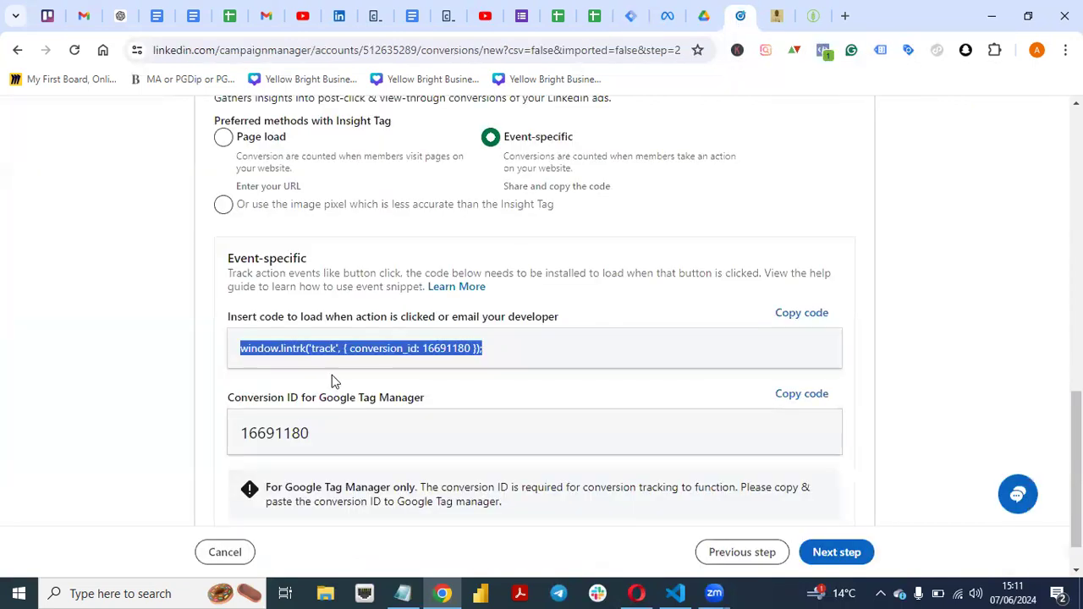
Look up the conversion ID and partner ID in LinkedIn Campaign Manager for the tag's Conversion Id and Account Id fields in Tag Manager
mouse_move(245, 432)
mouse_down()
mouse_move(314, 434)
mouse_move(232, 433)
mouse_move(260, 434)
mouse_up()
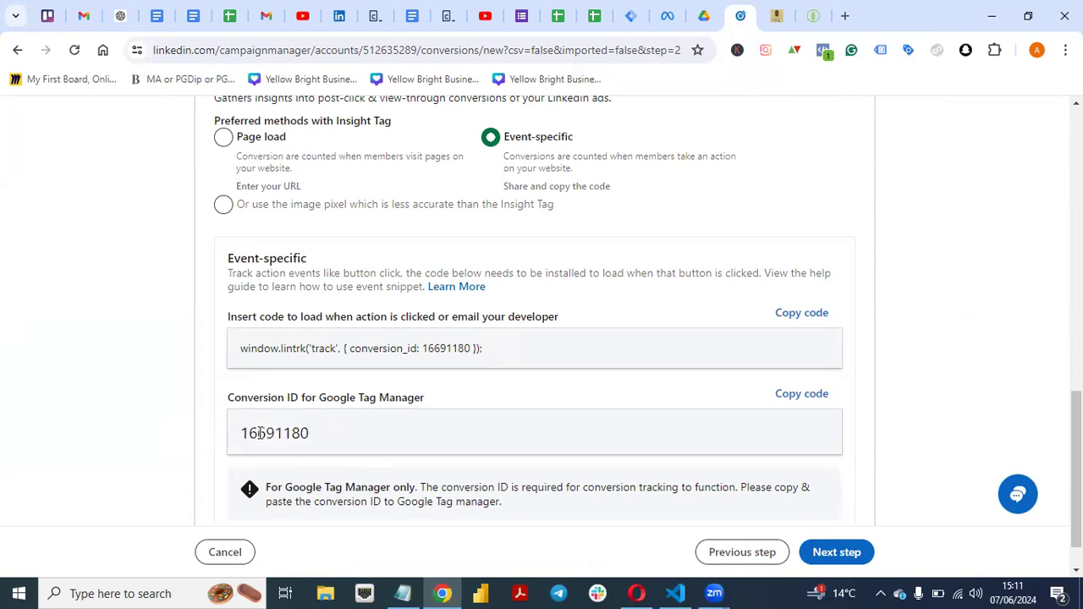
click(635, 27)
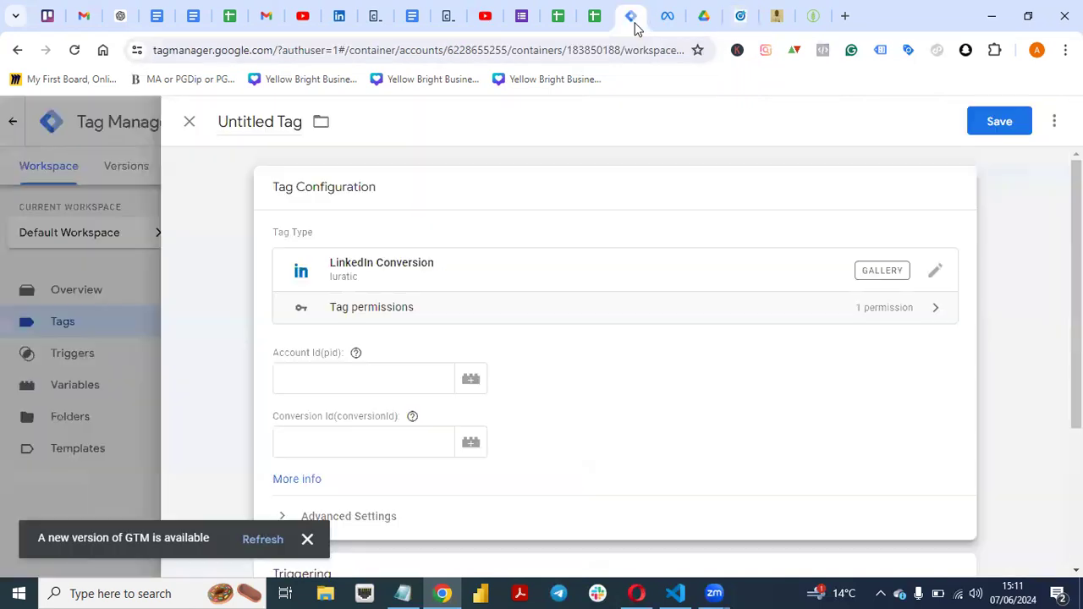
click(365, 436)
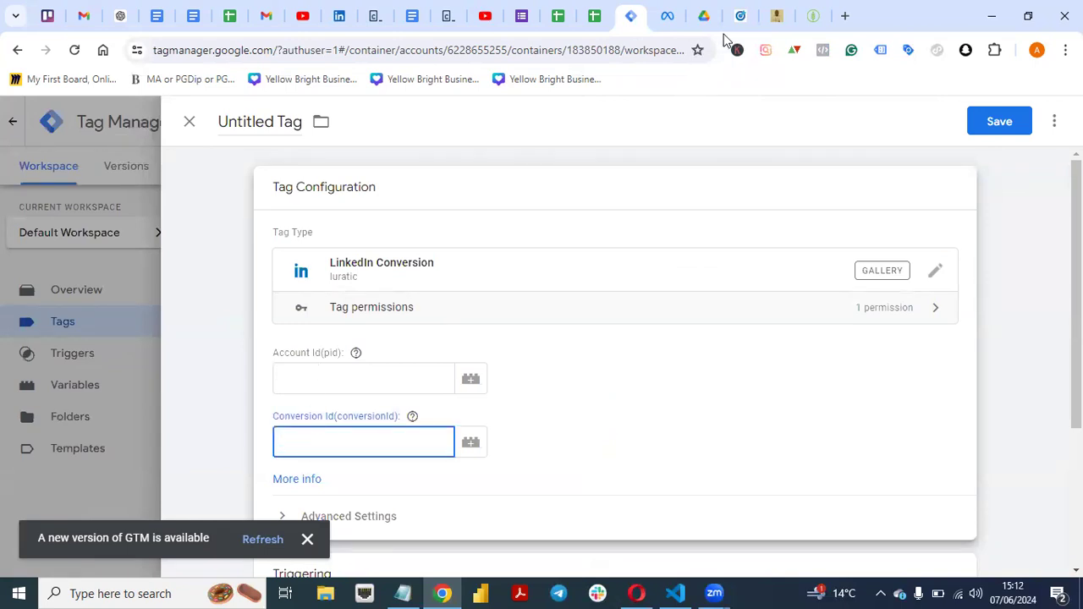
click(749, 23)
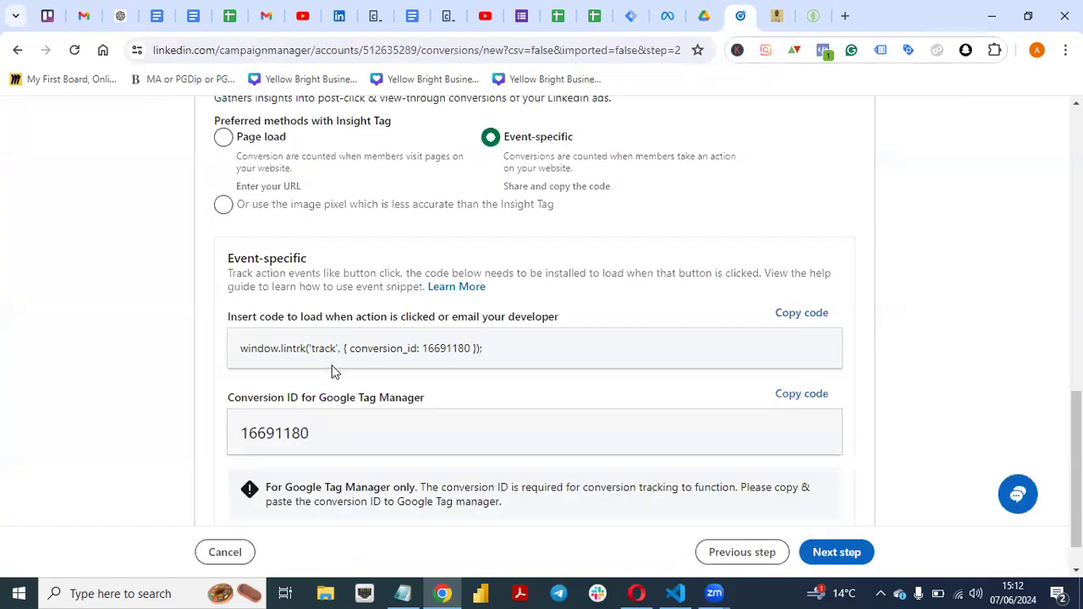
scroll(774, 301, up, 3)
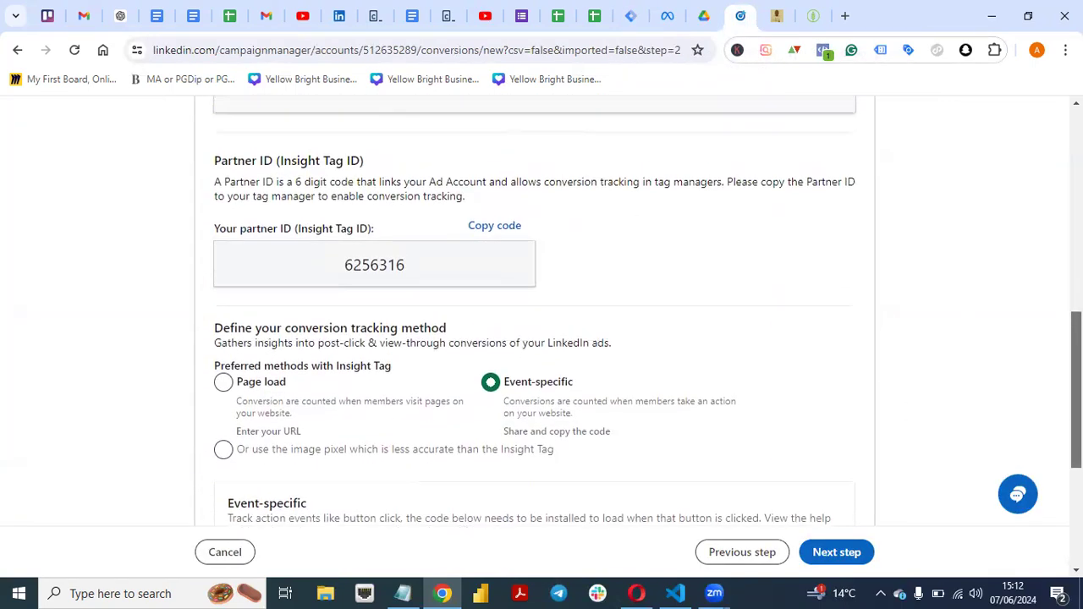
click(631, 25)
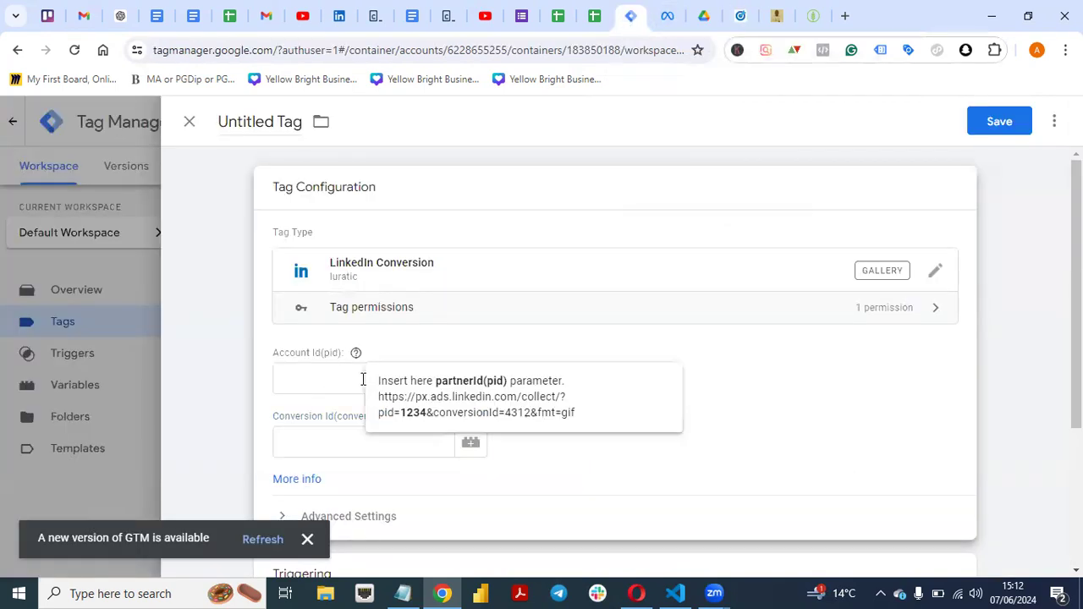
Start a new trigger for the LinkedIn Conversion tag and browse the available trigger types
scroll(844, 419, down, 3)
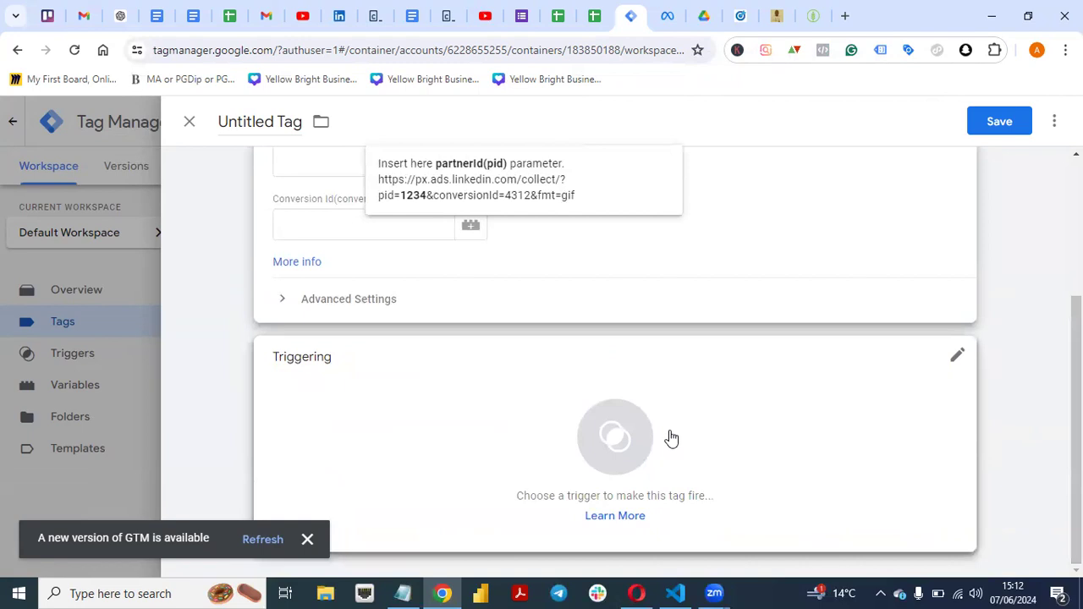
click(629, 408)
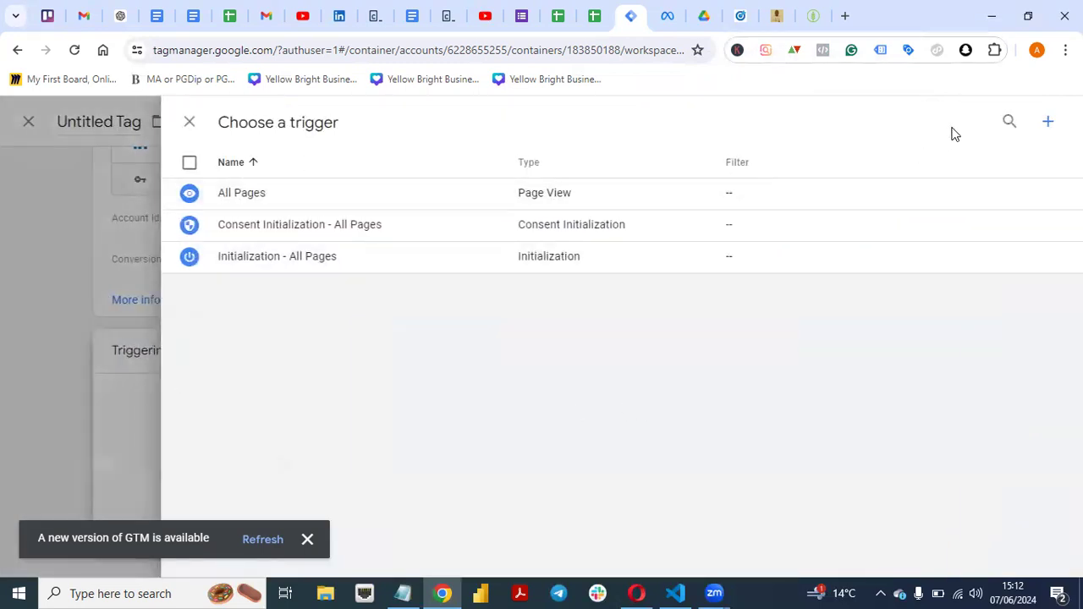
click(1049, 124)
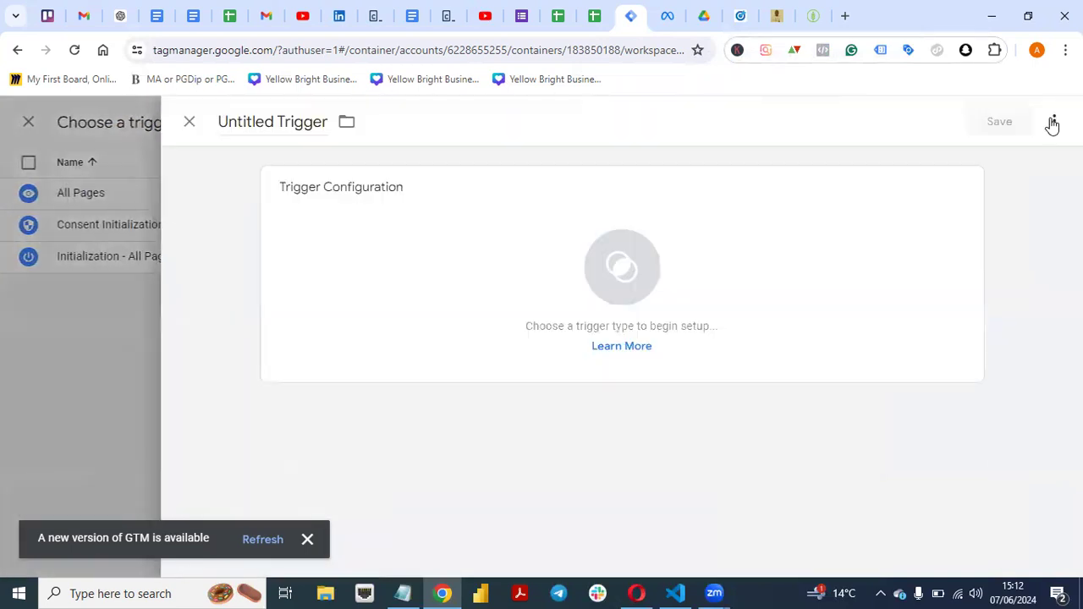
click(856, 219)
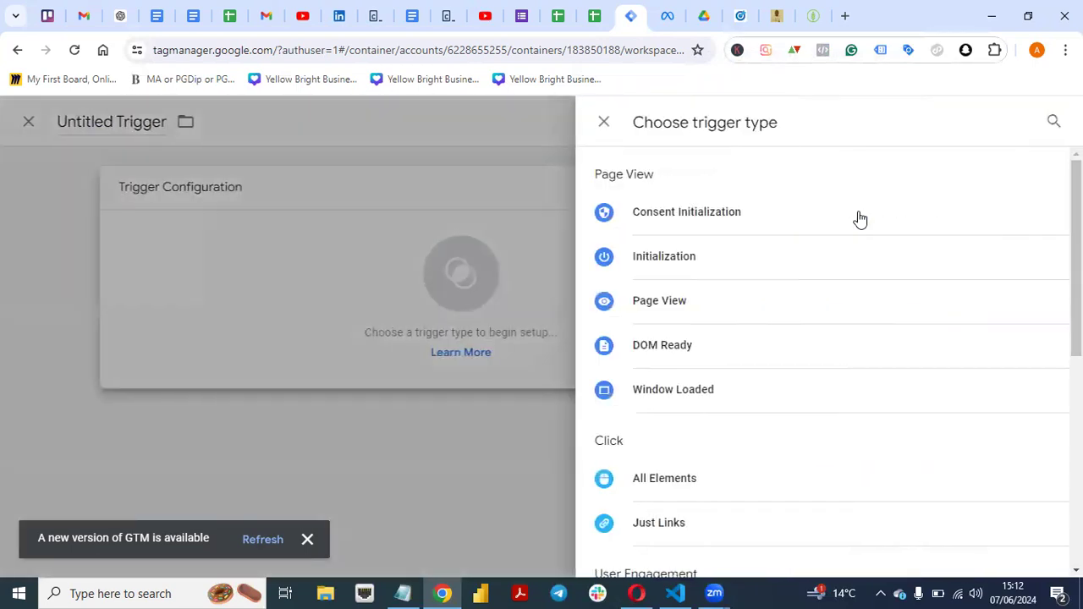
drag(1077, 338, 1076, 517)
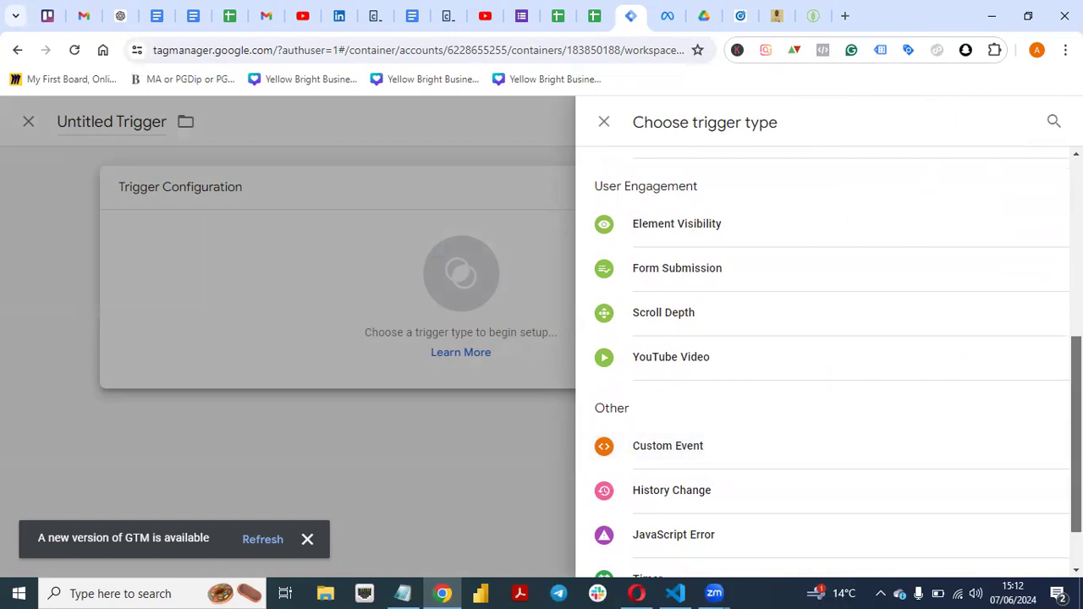
scroll(1075, 432, down, 1)
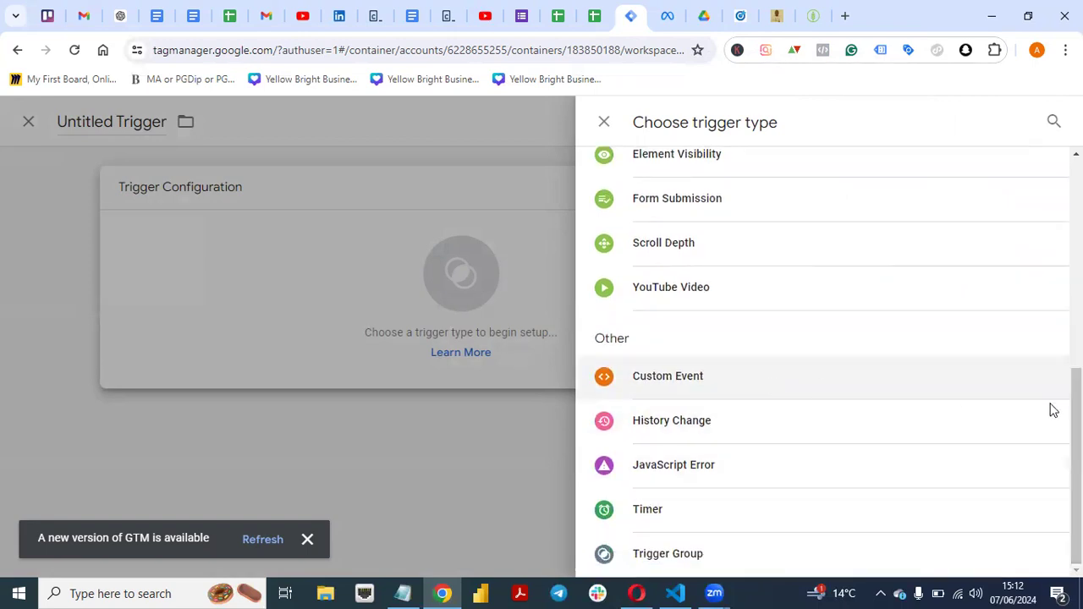
drag(1076, 421, 1076, 234)
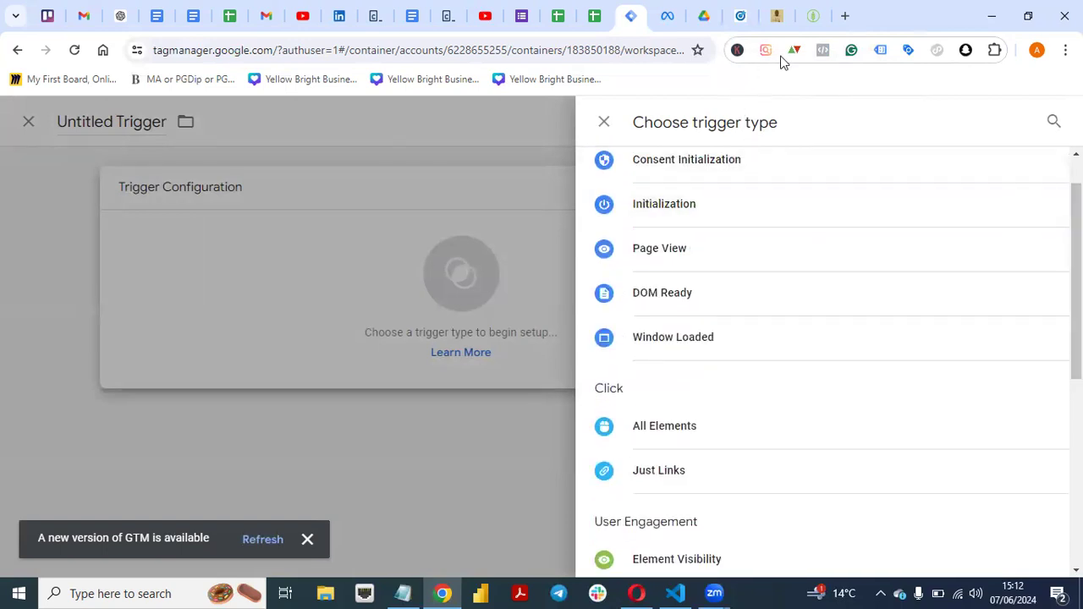
Review the Event-specific code and conversion ID in LinkedIn Campaign Manager, and return to Tag Manager to look through the trigger types
click(739, 16)
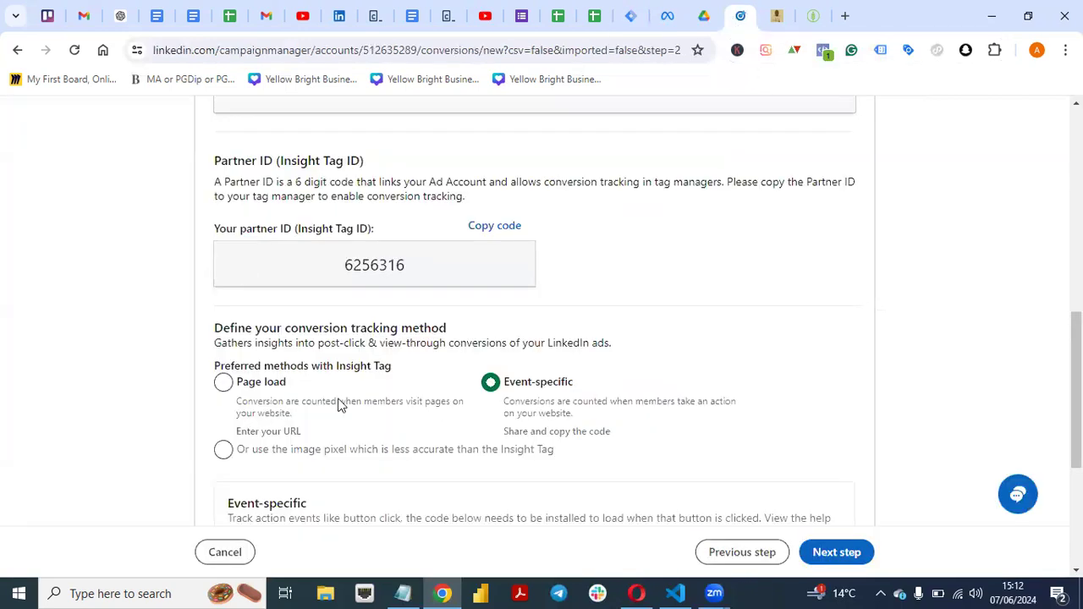
scroll(307, 387, down, 3)
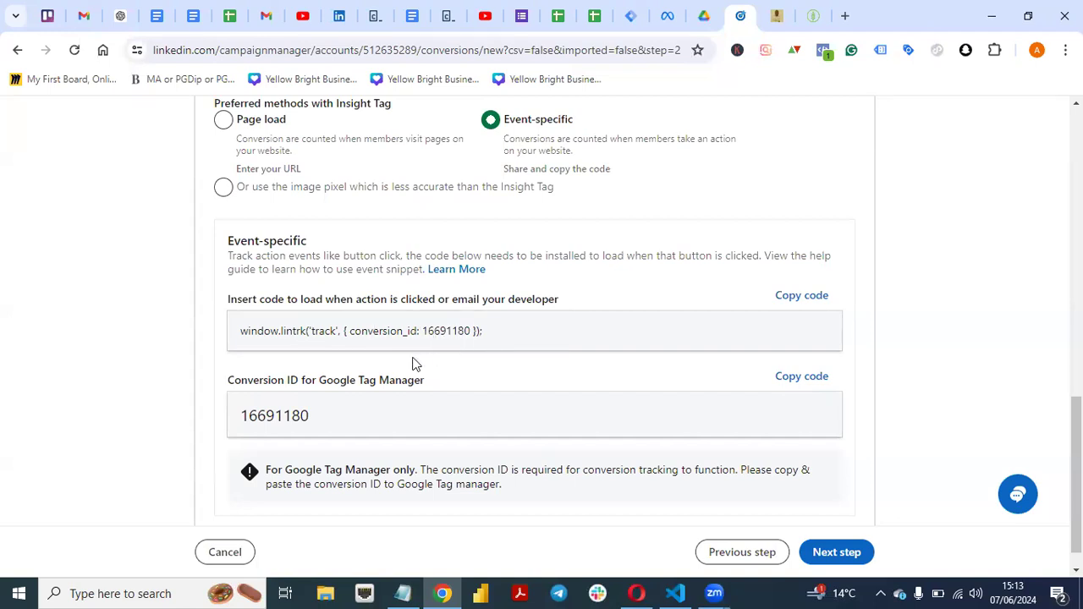
click(637, 19)
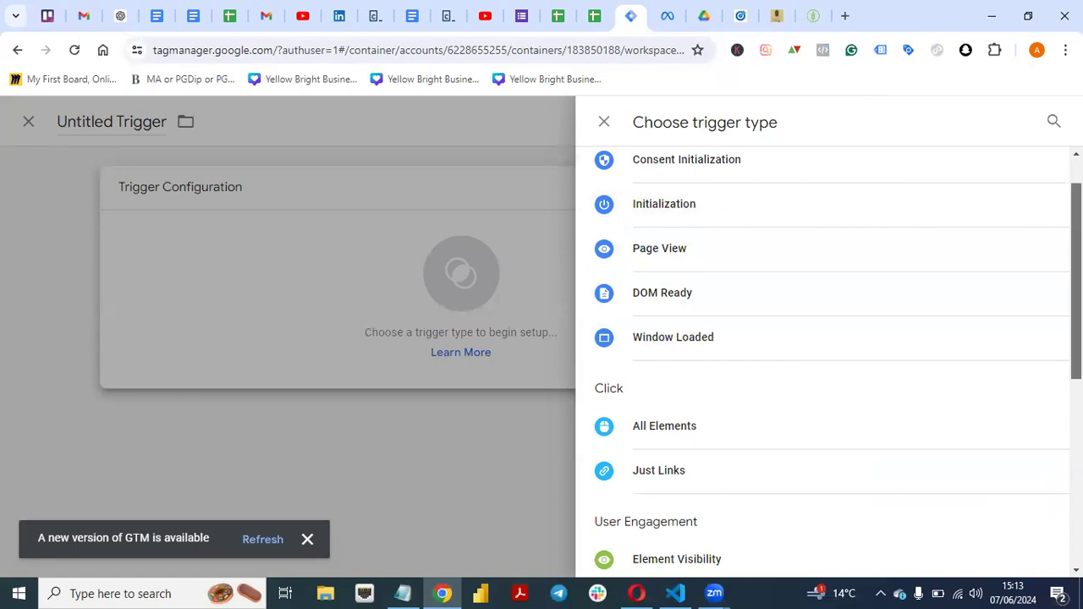
scroll(1077, 279, down, 3)
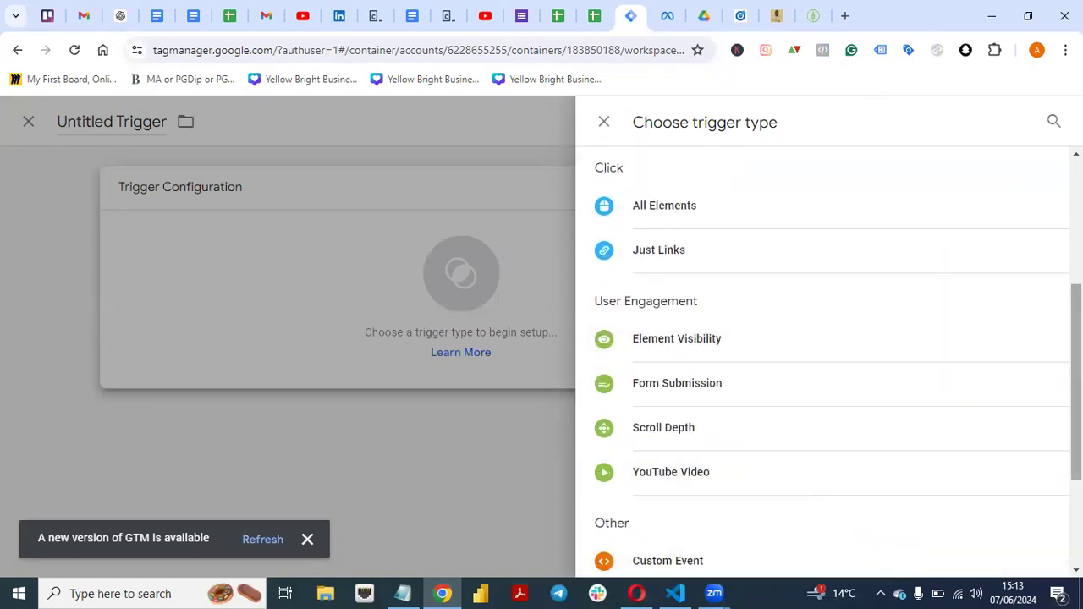
scroll(779, 408, down, 2)
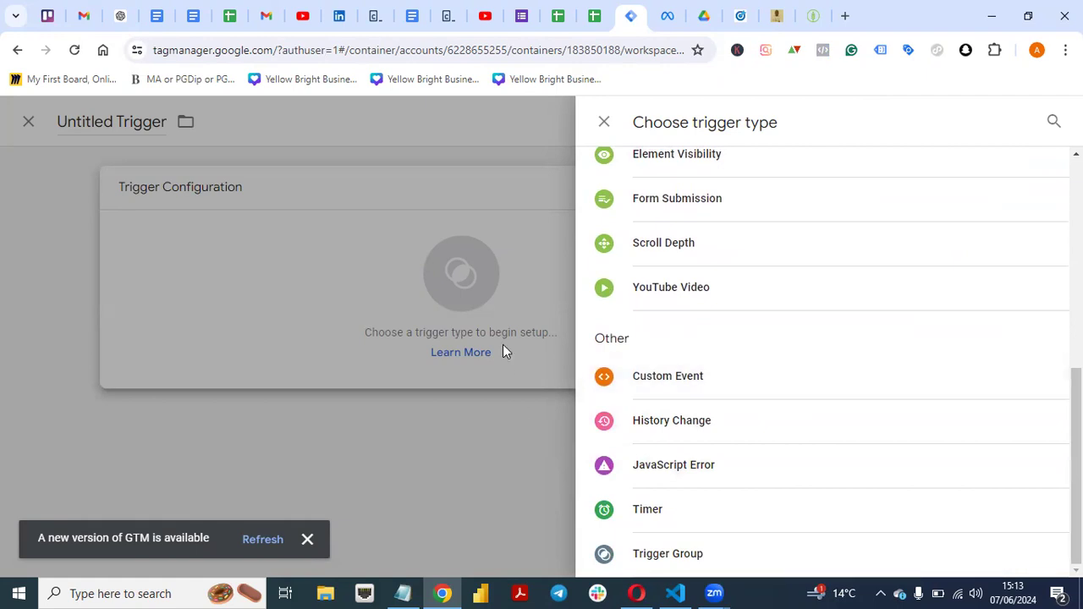
Leave the untitled trigger setup and discard the unsaved LinkedIn Conversion tag
click(604, 122)
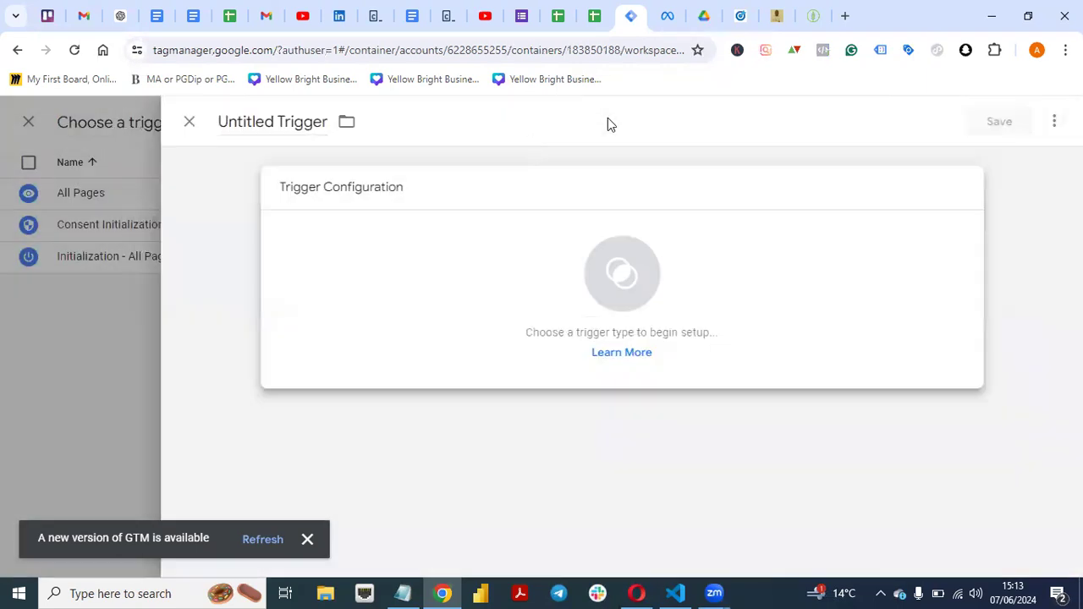
click(185, 127)
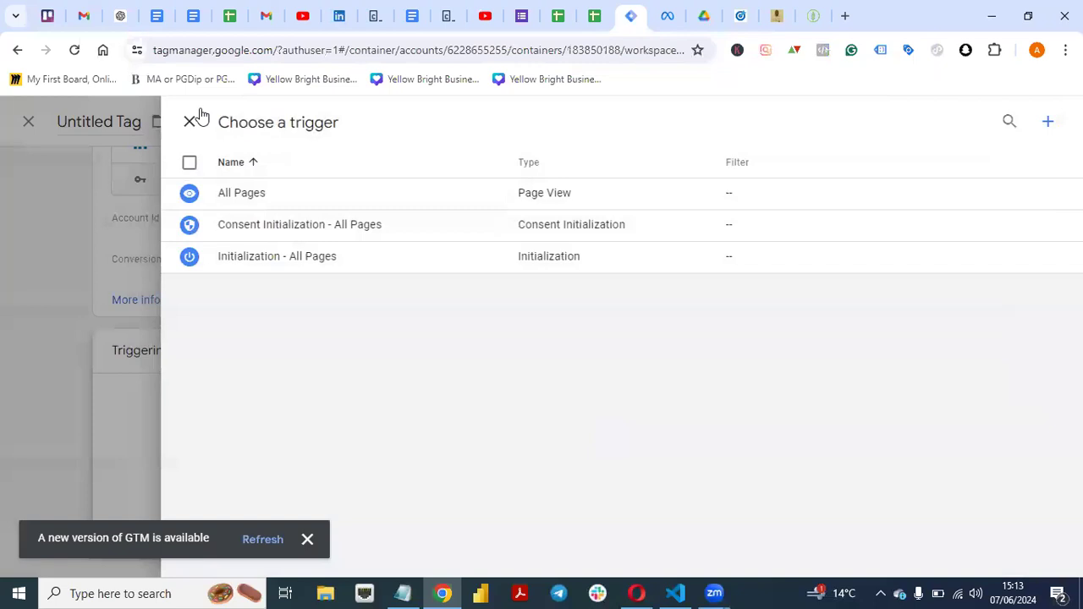
click(197, 126)
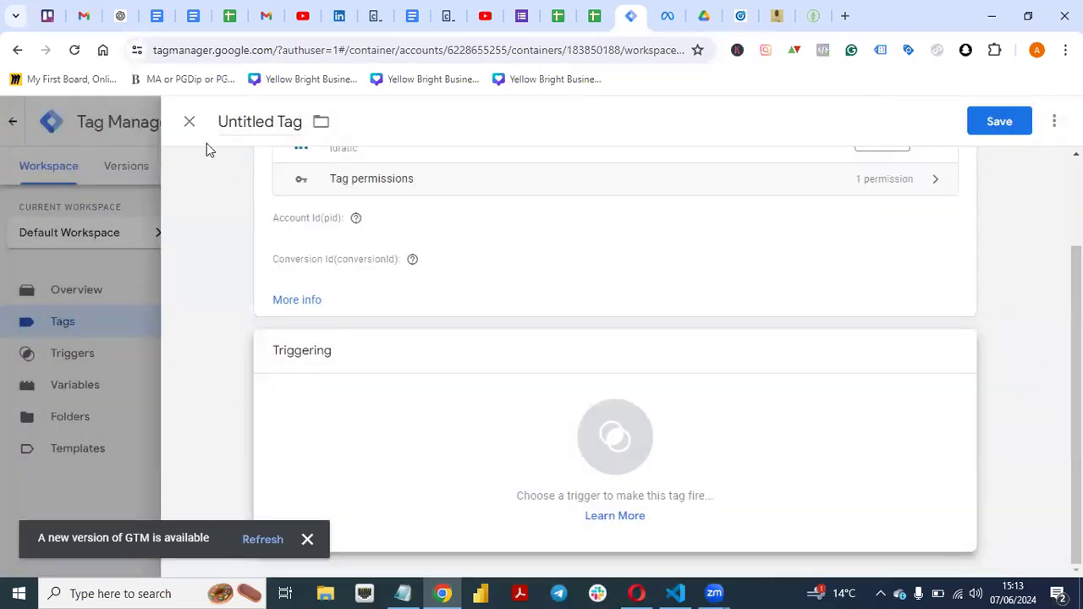
click(189, 122)
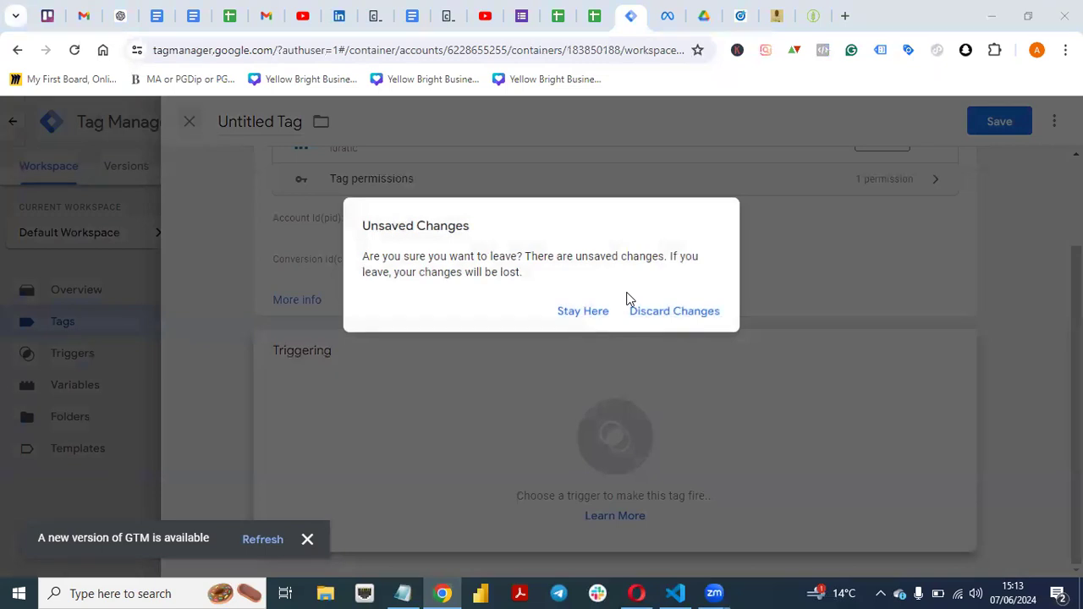
click(683, 310)
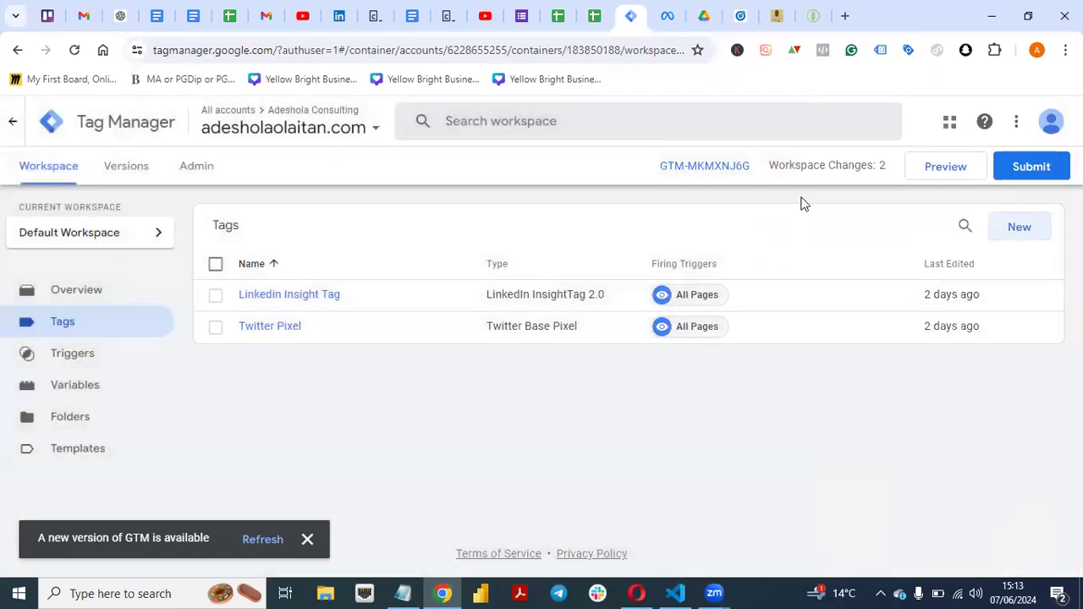
In LinkedIn Campaign Manager, set the conversion tracking method to Page load and go to its URL rule settings
click(740, 17)
scroll(1075, 474, up, 2)
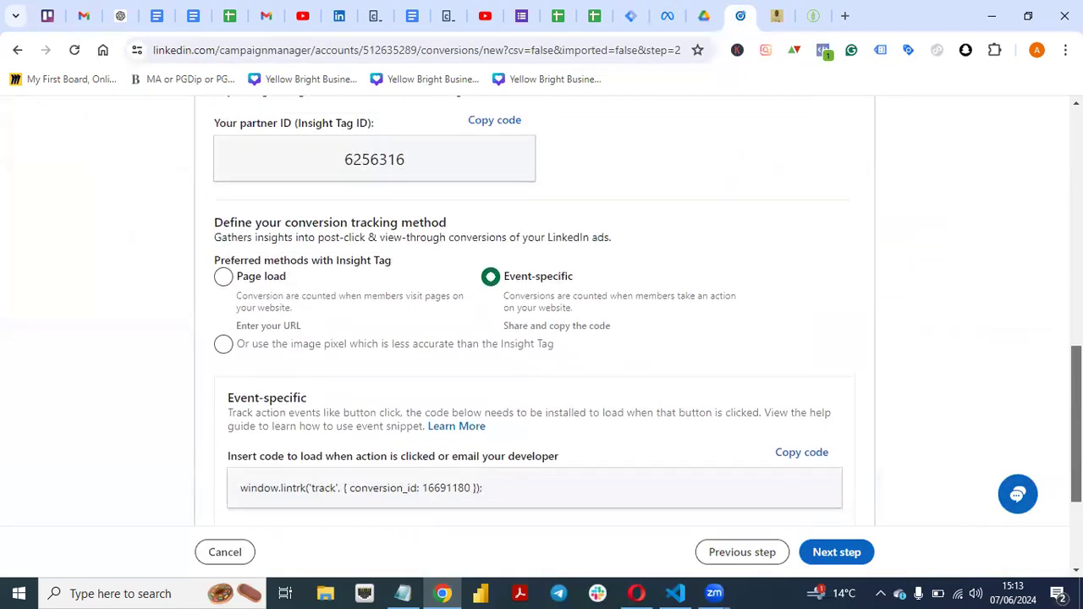
click(224, 284)
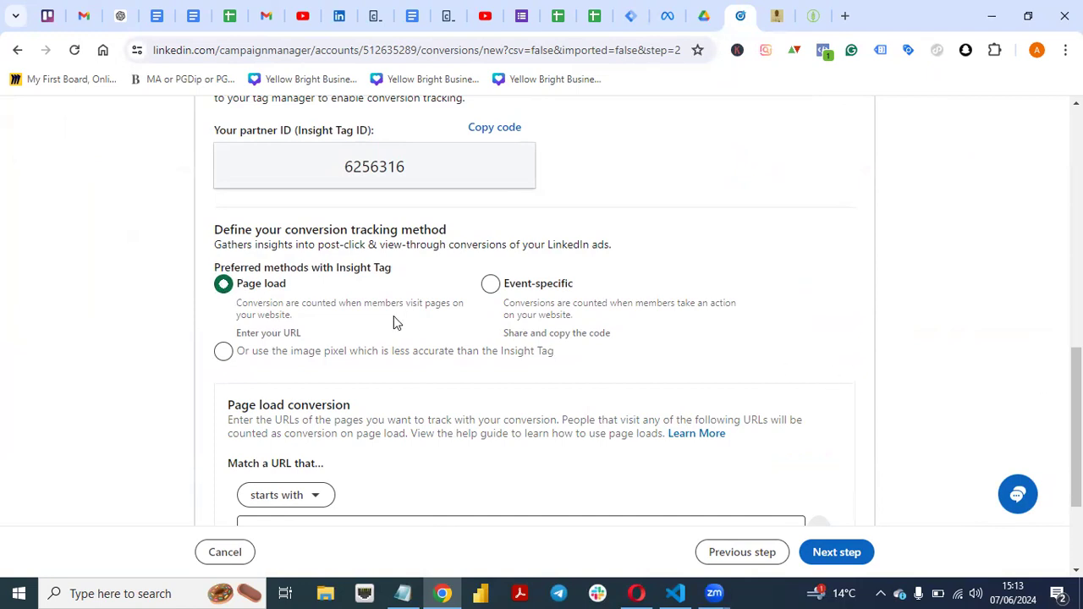
drag(1077, 378, 1077, 298)
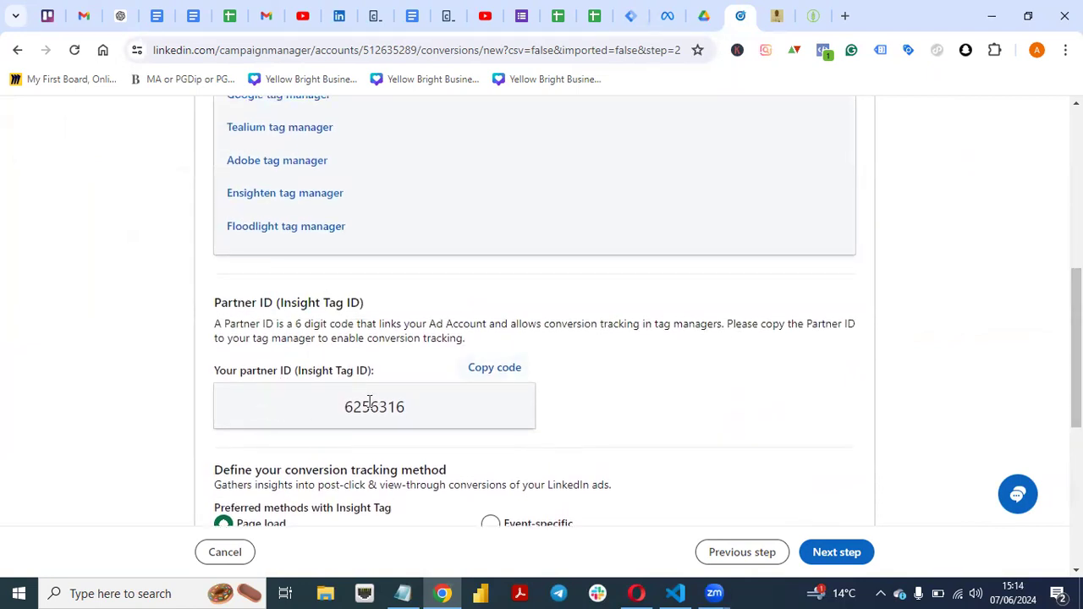
drag(1076, 345, 1050, 452)
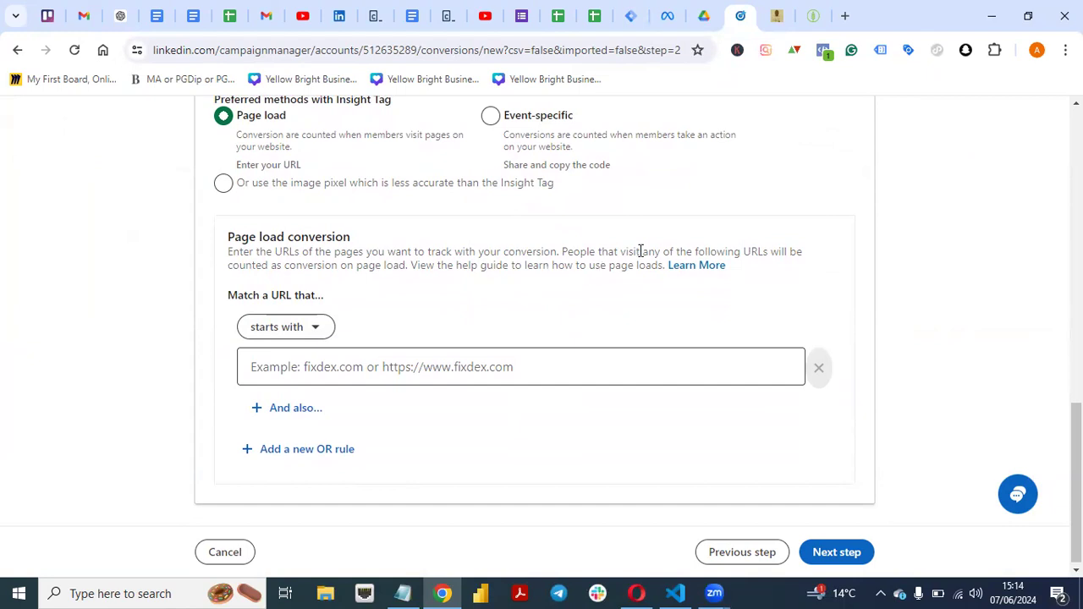
Try the contains and equals match conditions for the page load conversion's URL rule
click(327, 330)
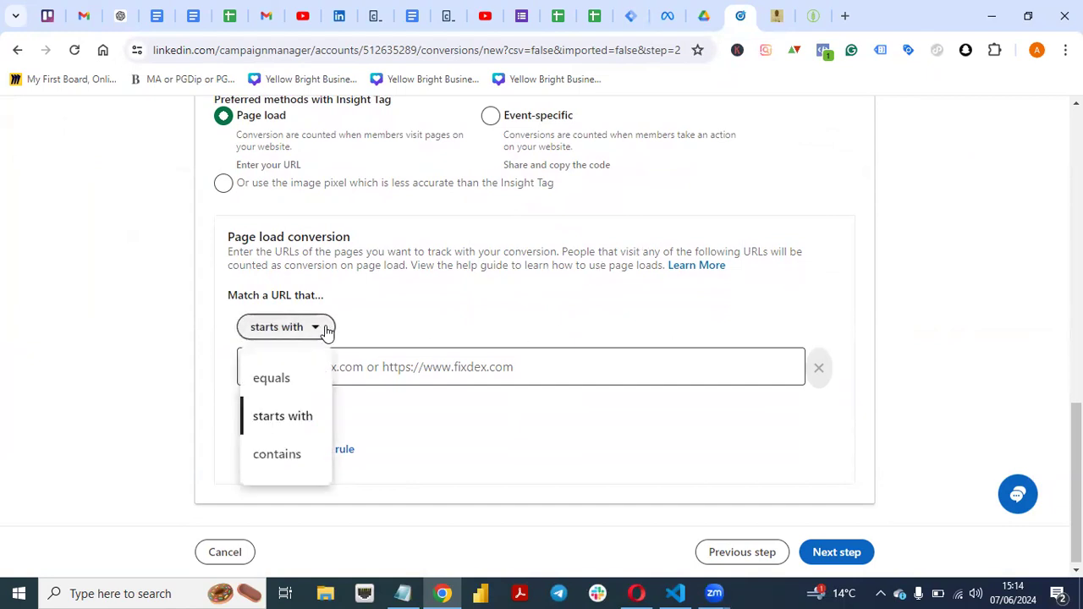
click(288, 458)
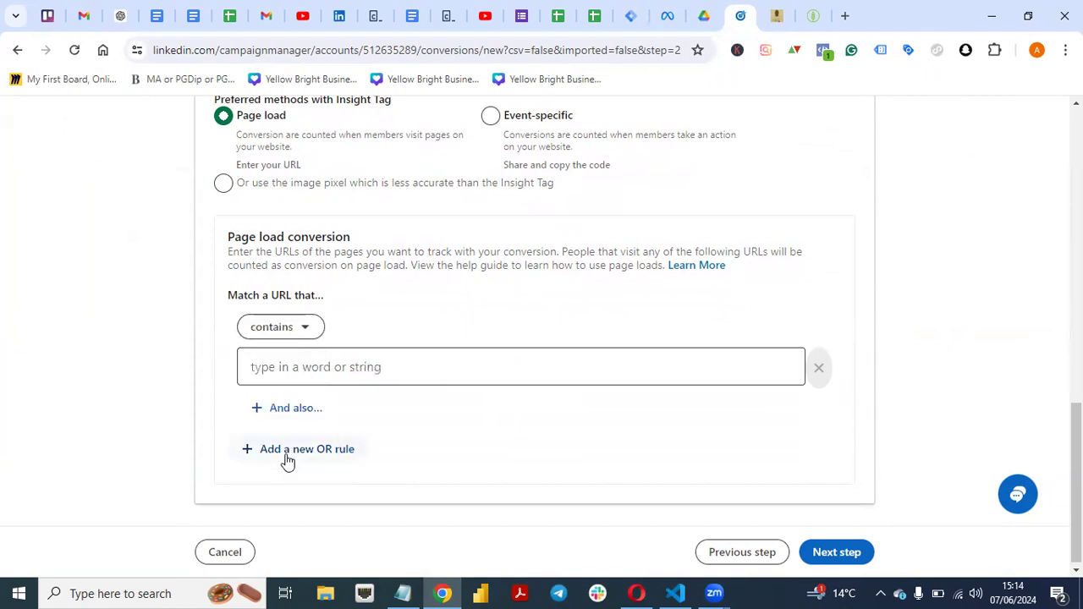
click(307, 330)
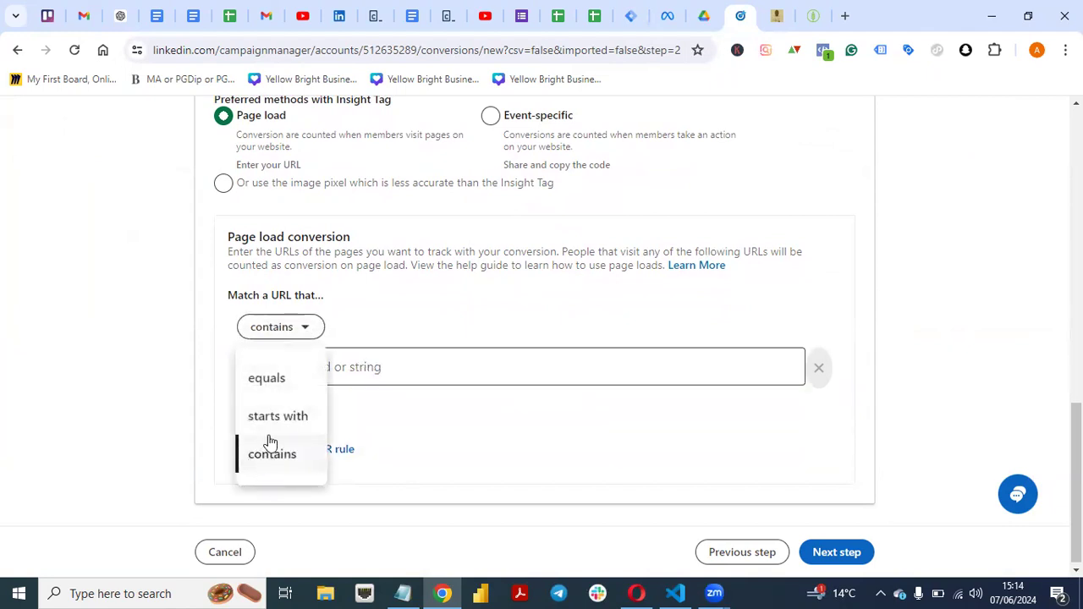
click(276, 377)
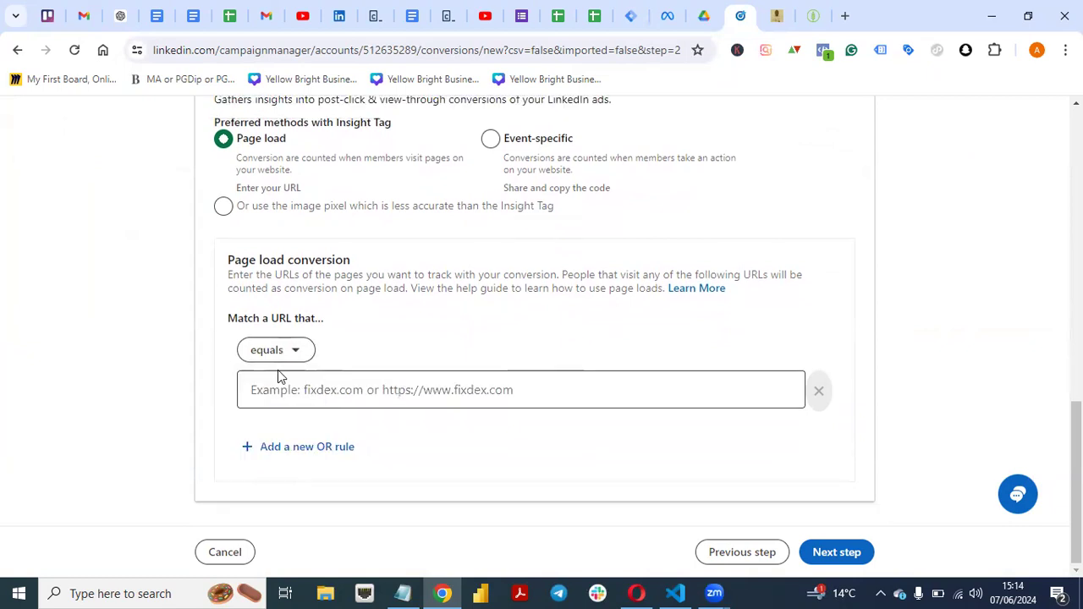
click(301, 353)
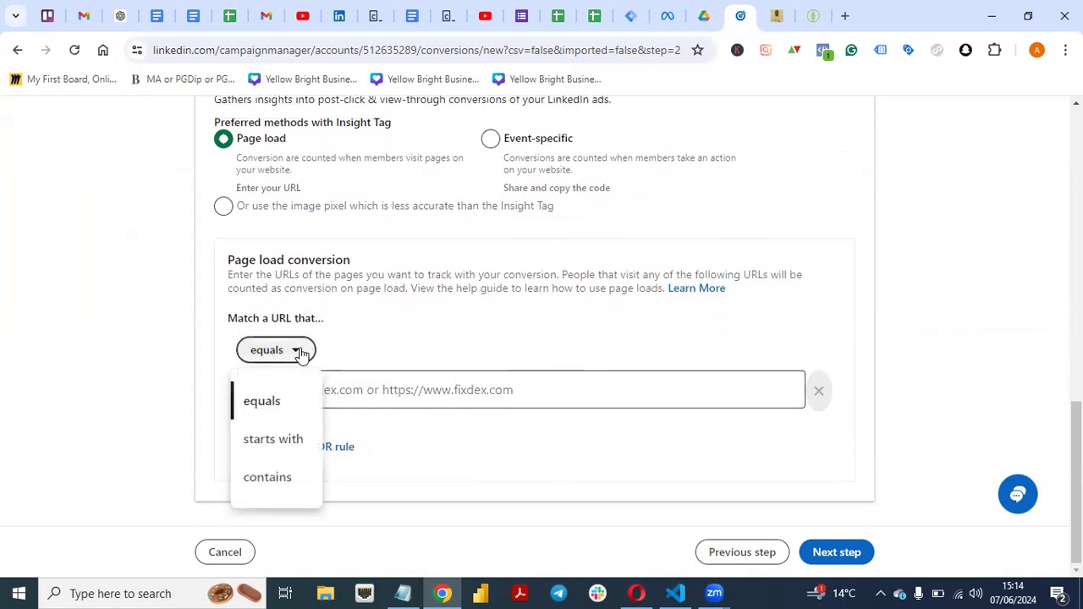
click(266, 491)
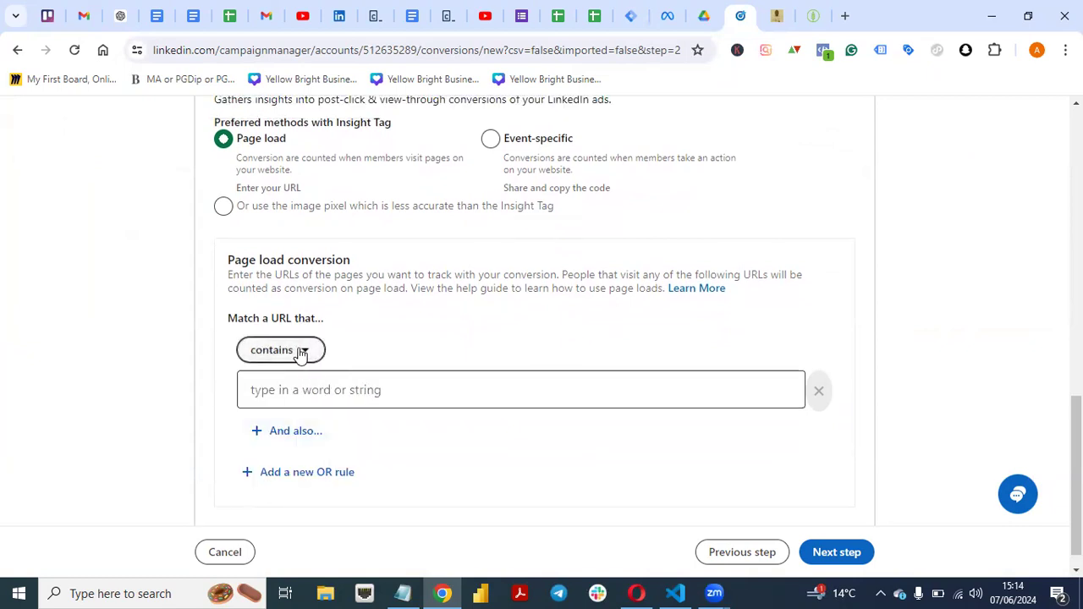
click(302, 351)
click(270, 413)
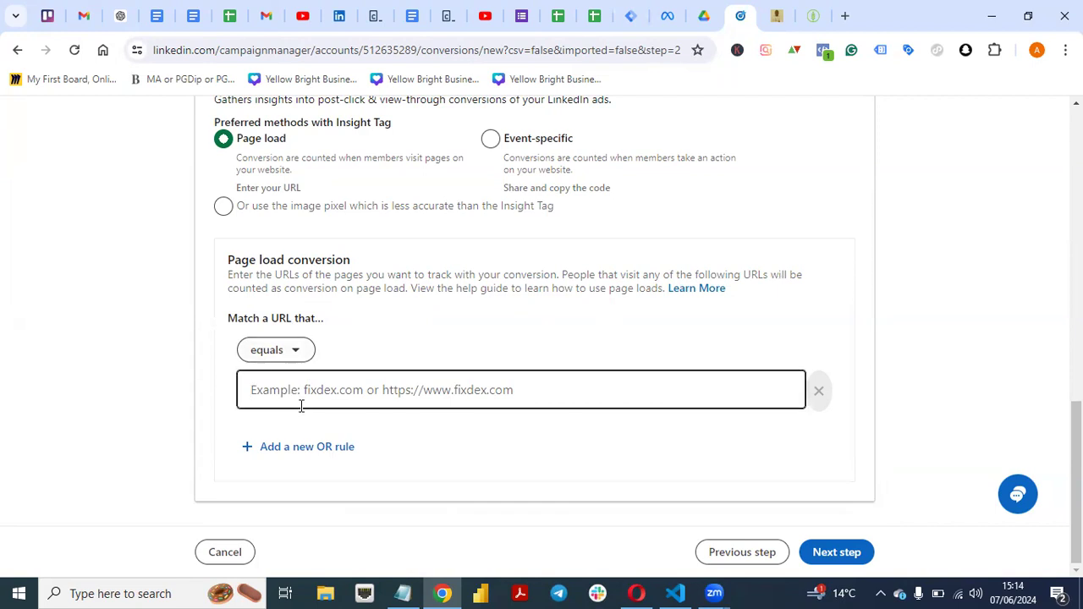
text(https://fivepercent.ng/diabetes/)
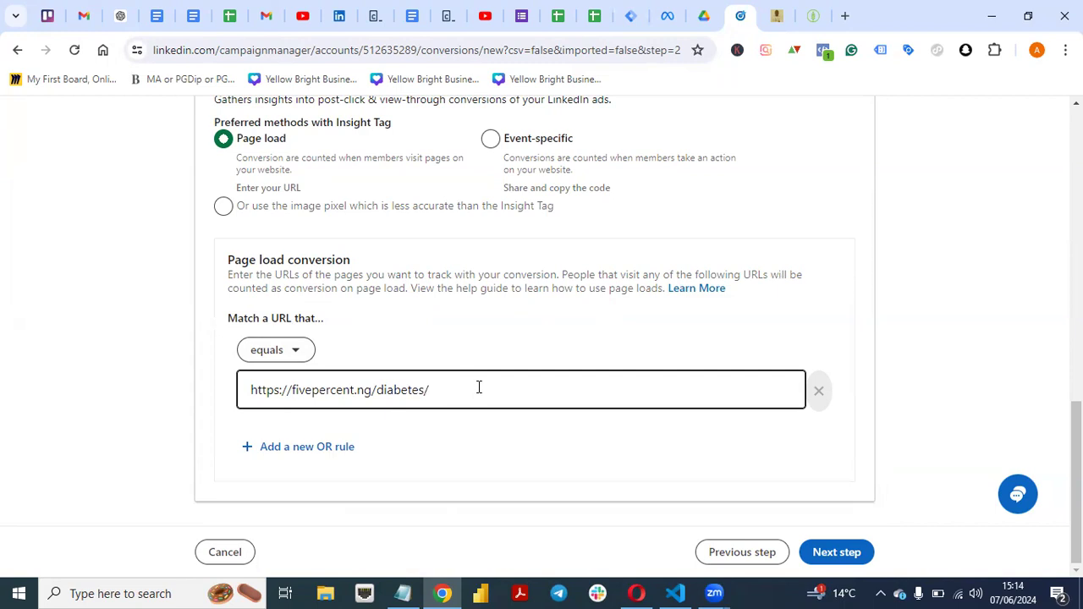
drag(478, 386, 228, 392)
key(BackSpace)
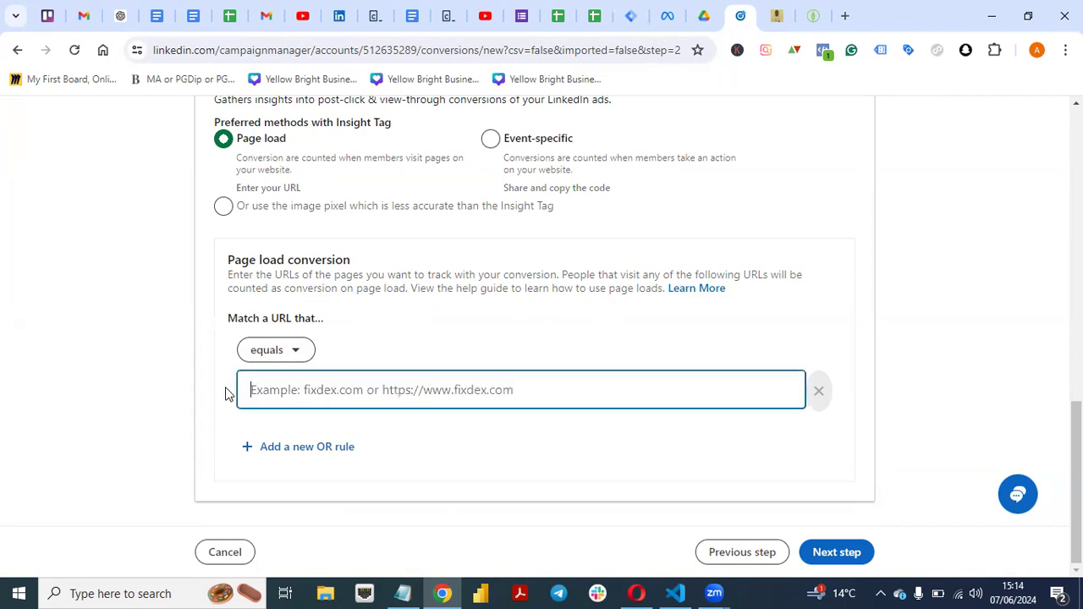
Set the page load conversion rule to match URLs that contain "thank you"
click(305, 350)
click(279, 478)
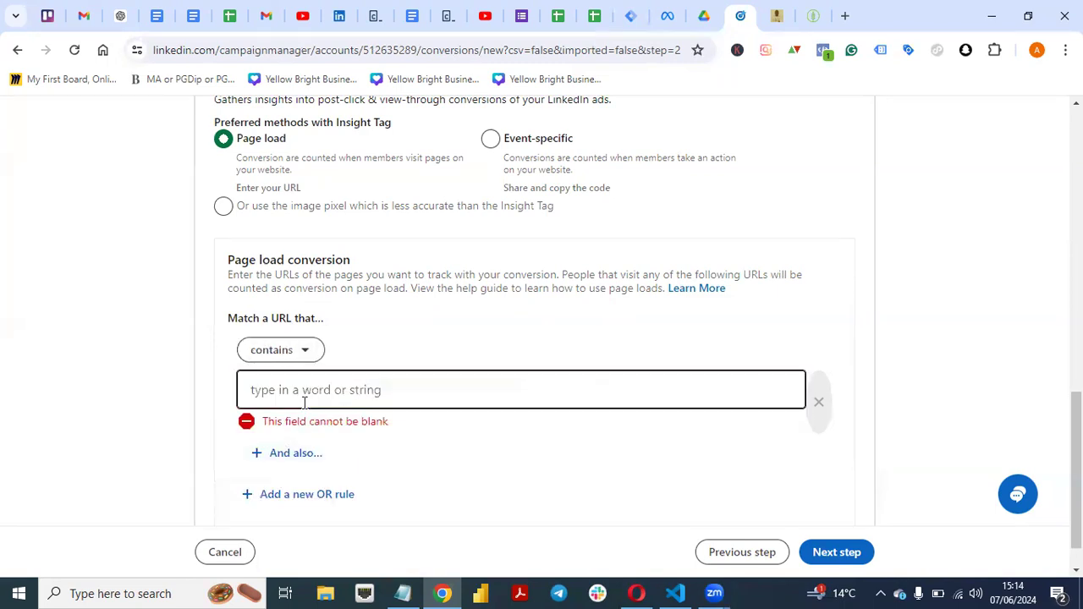
text(tah)
text(han)
text(k you)
click(521, 470)
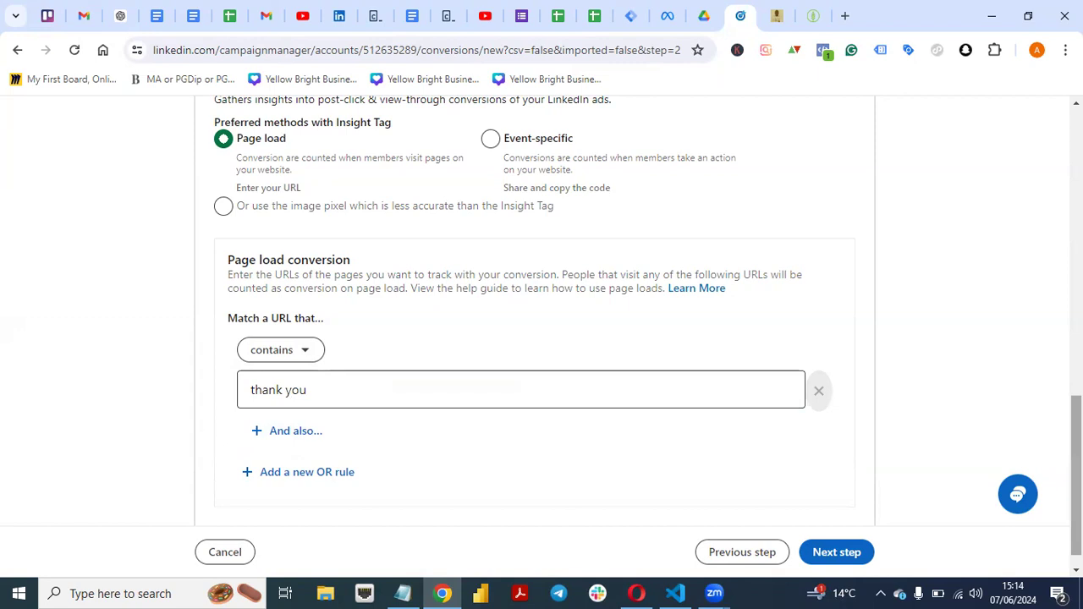
Look over the conversion's Sources settings, and switch to Google Tag Manager to check the workspace's tag templates
scroll(542, 339, up, 2)
scroll(542, 338, down, 2)
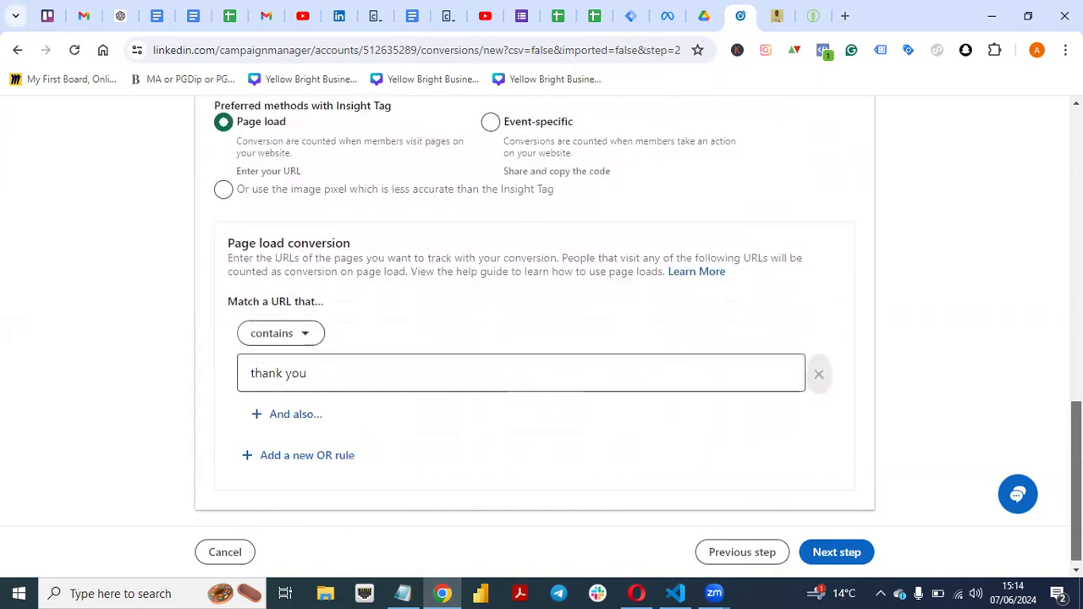
scroll(542, 339, up, 7)
scroll(541, 339, down, 1)
scroll(542, 339, up, 5)
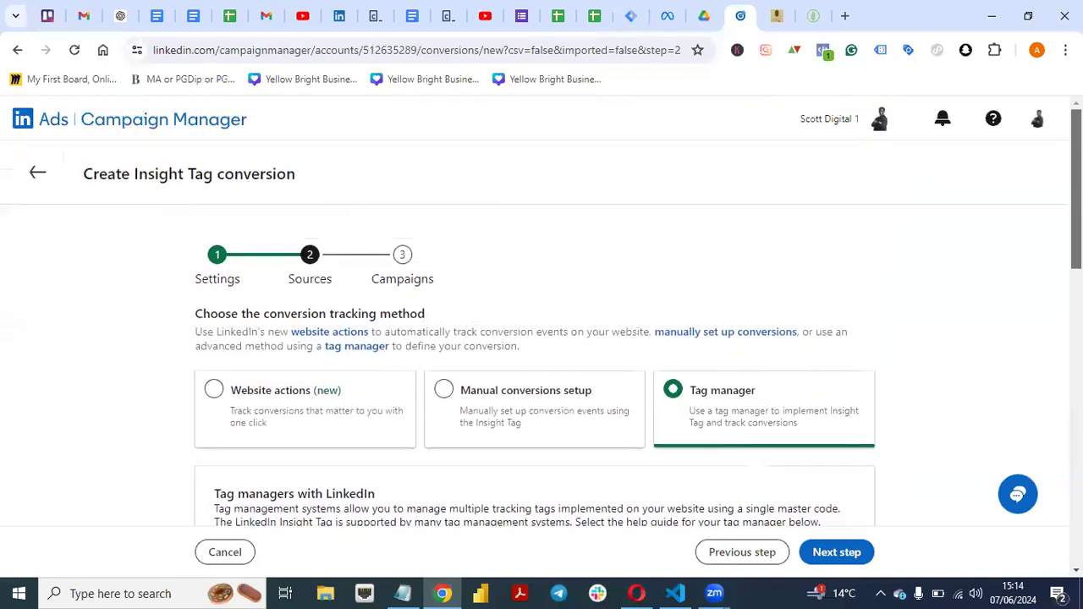
scroll(542, 338, down, 6)
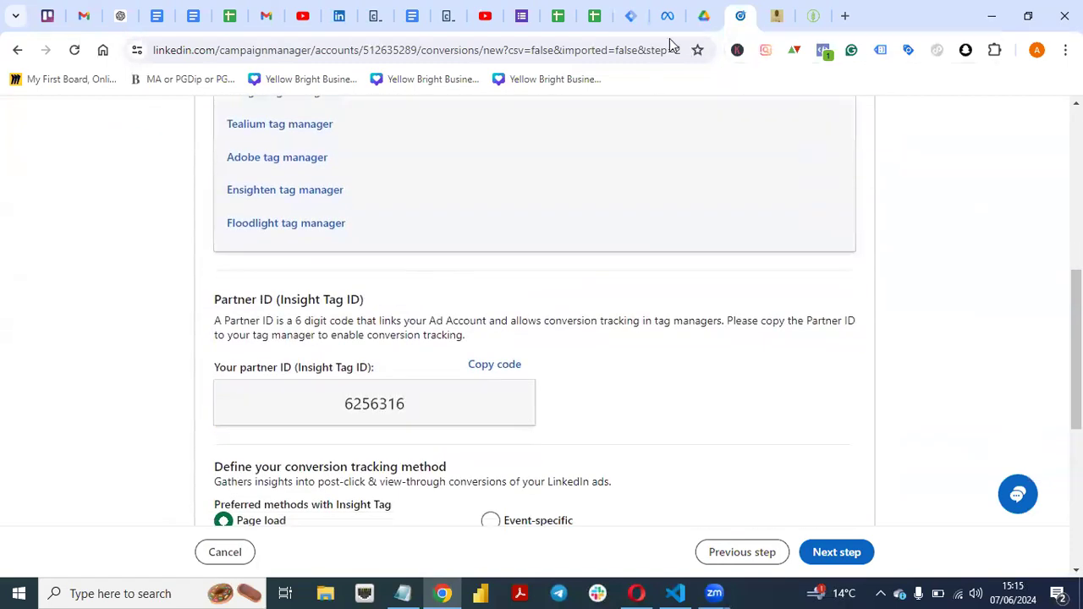
click(630, 16)
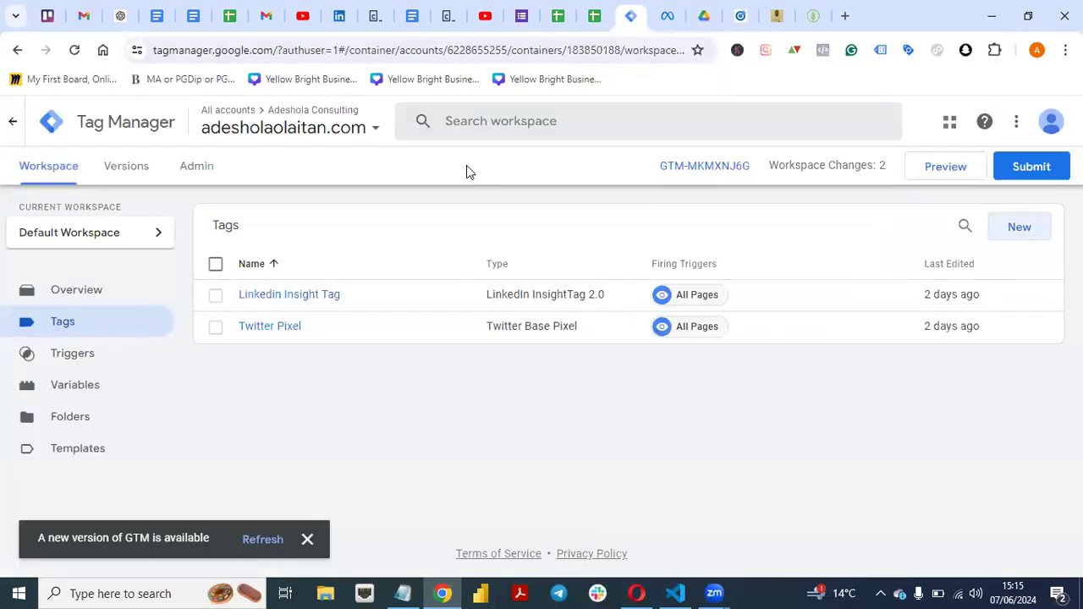
click(98, 451)
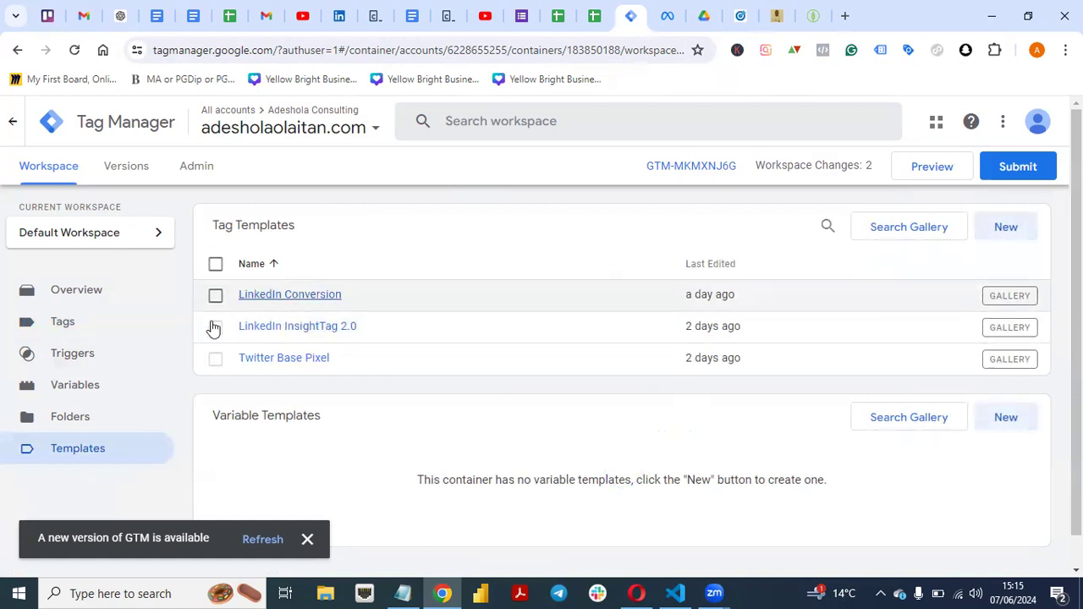
Create a new tag in the workspace with the LinkedIn Conversion tag type
click(65, 330)
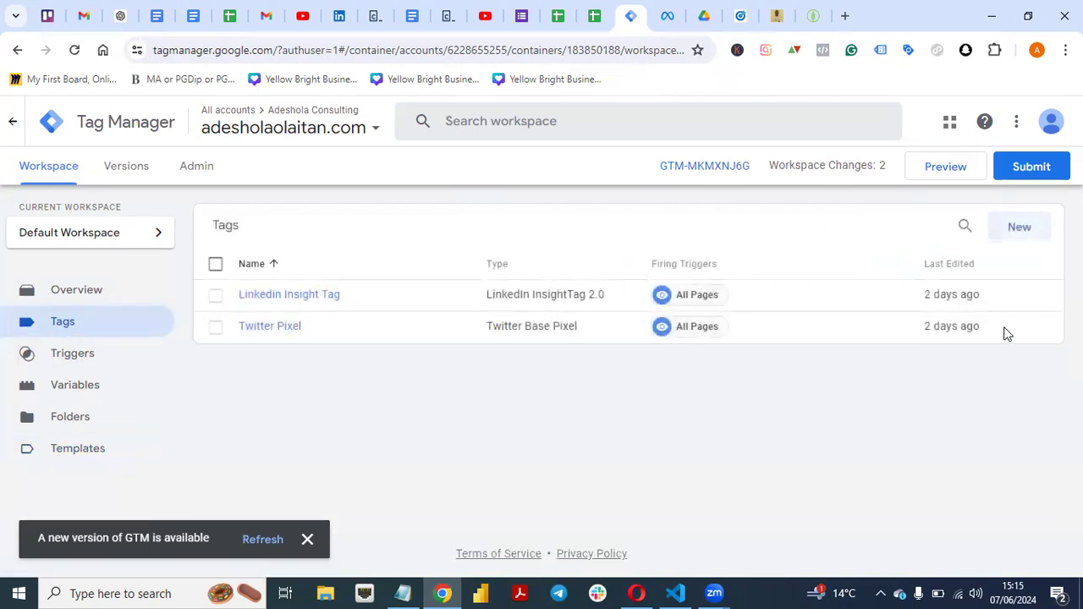
click(1020, 228)
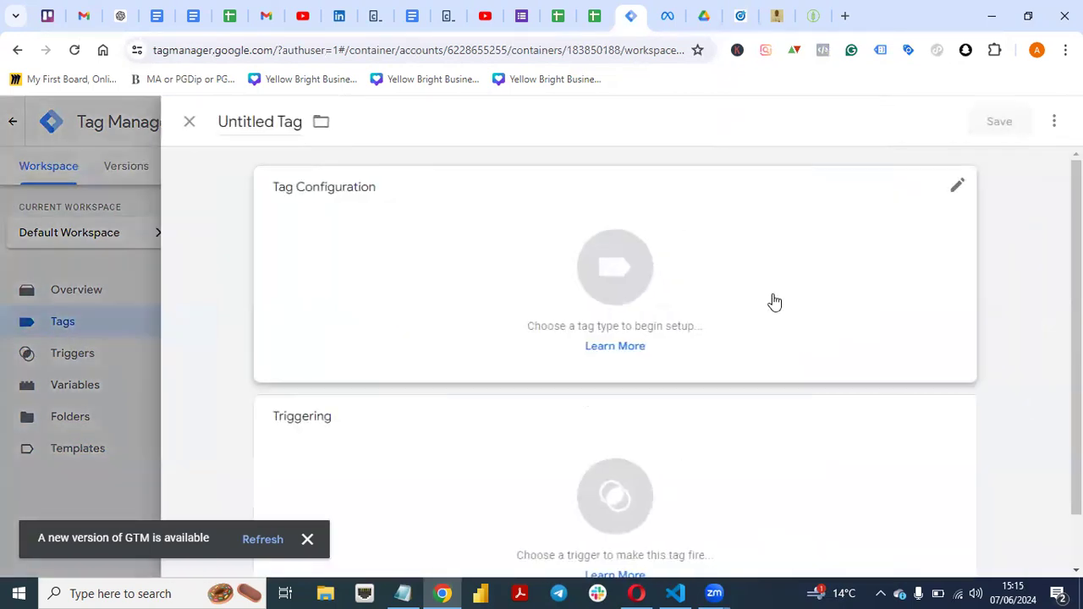
click(773, 295)
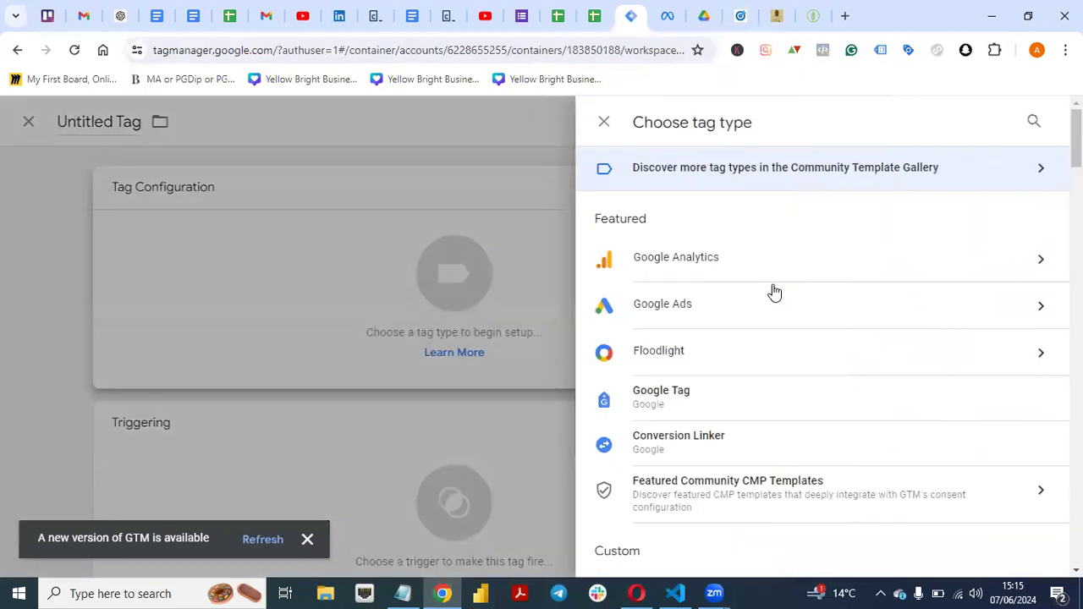
scroll(1058, 161, down, 3)
scroll(1058, 169, down, 2)
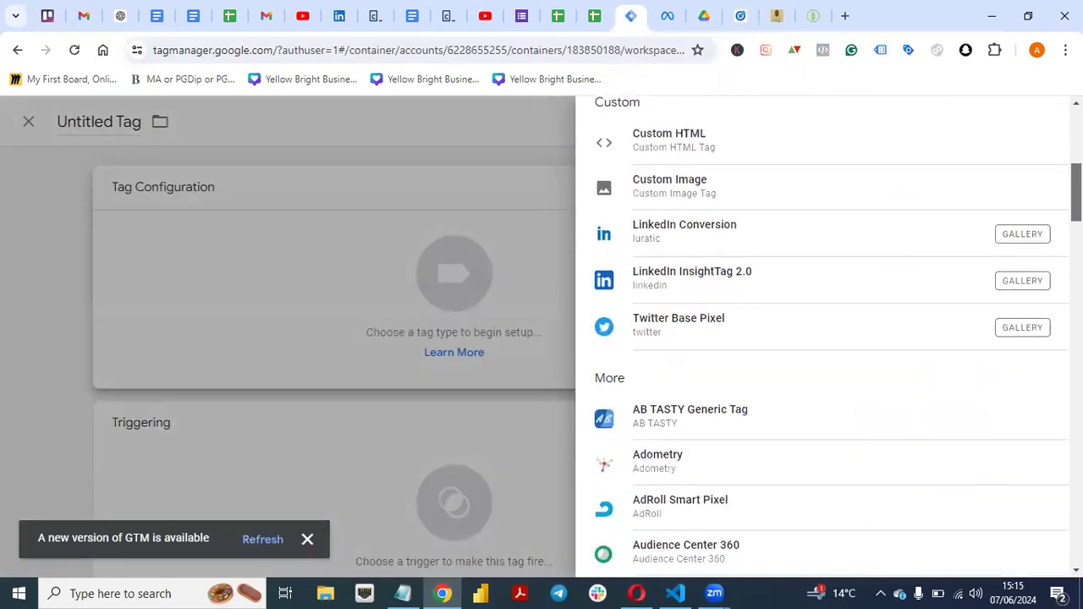
click(682, 232)
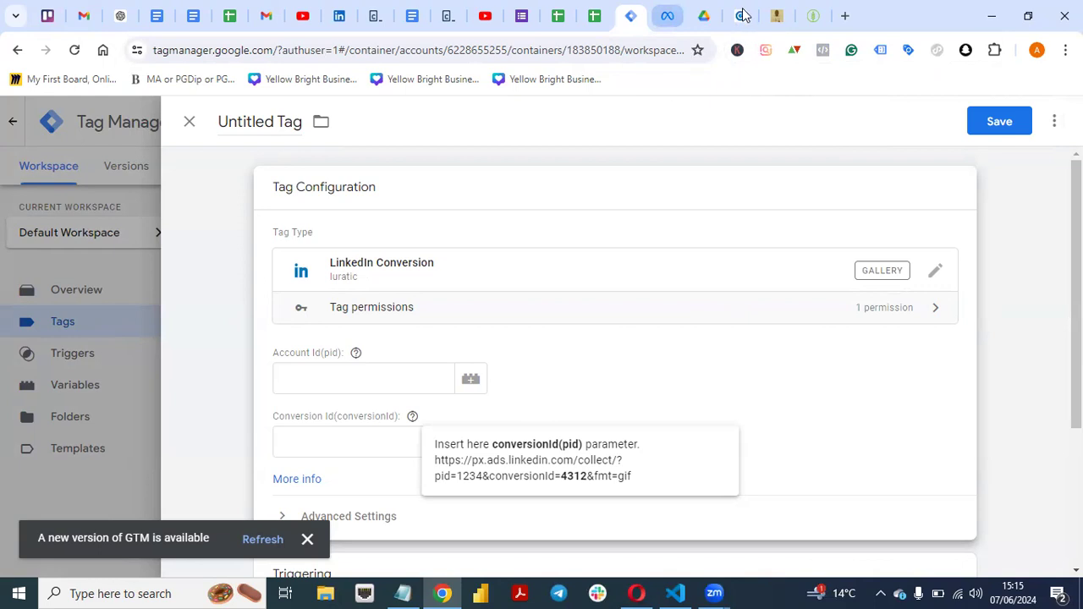
Copy the partner ID from LinkedIn Campaign Manager into the LinkedIn Conversion tag's Account Id field
click(743, 15)
drag(1076, 350, 1076, 410)
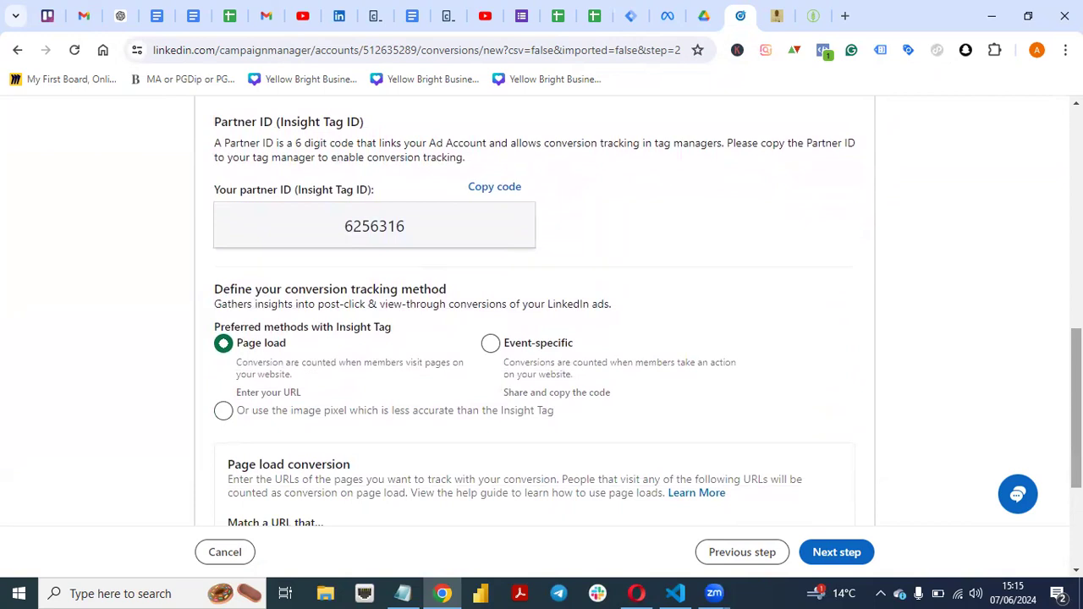
click(493, 187)
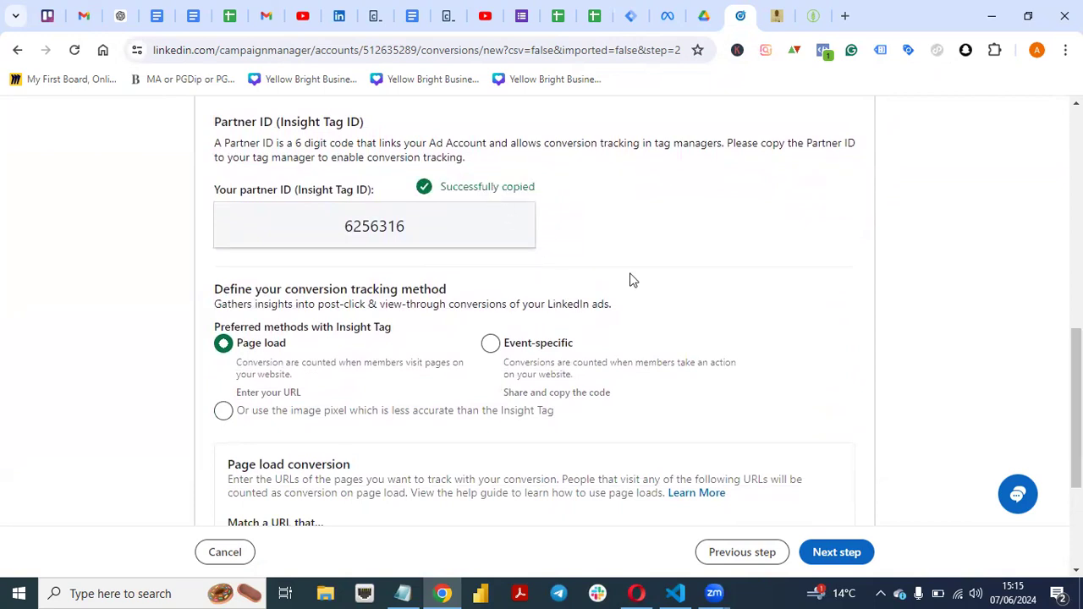
click(636, 28)
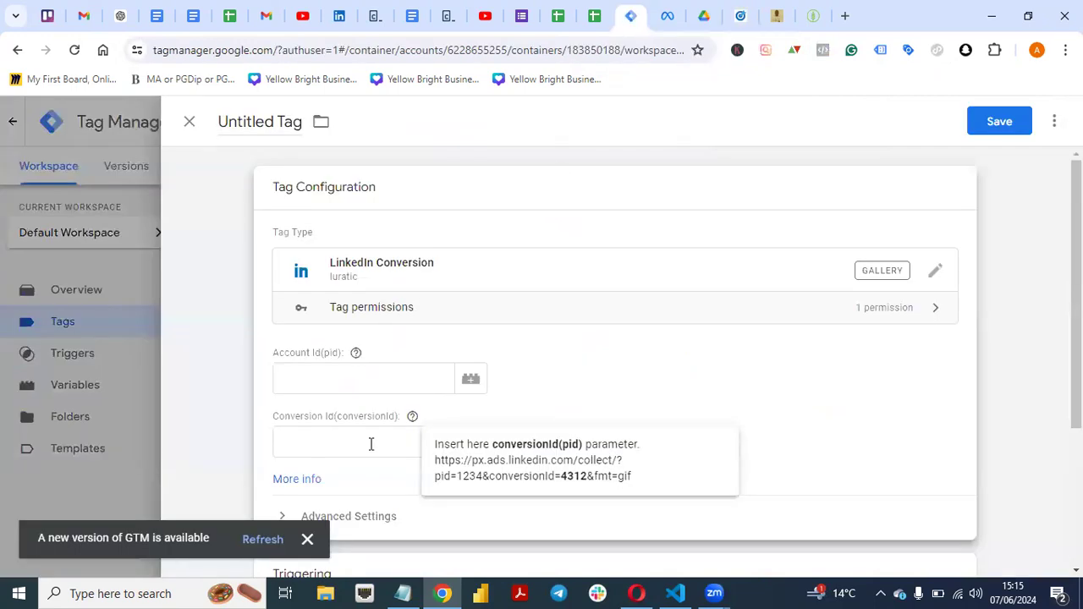
click(361, 385)
key(ctrl+v)
click(690, 382)
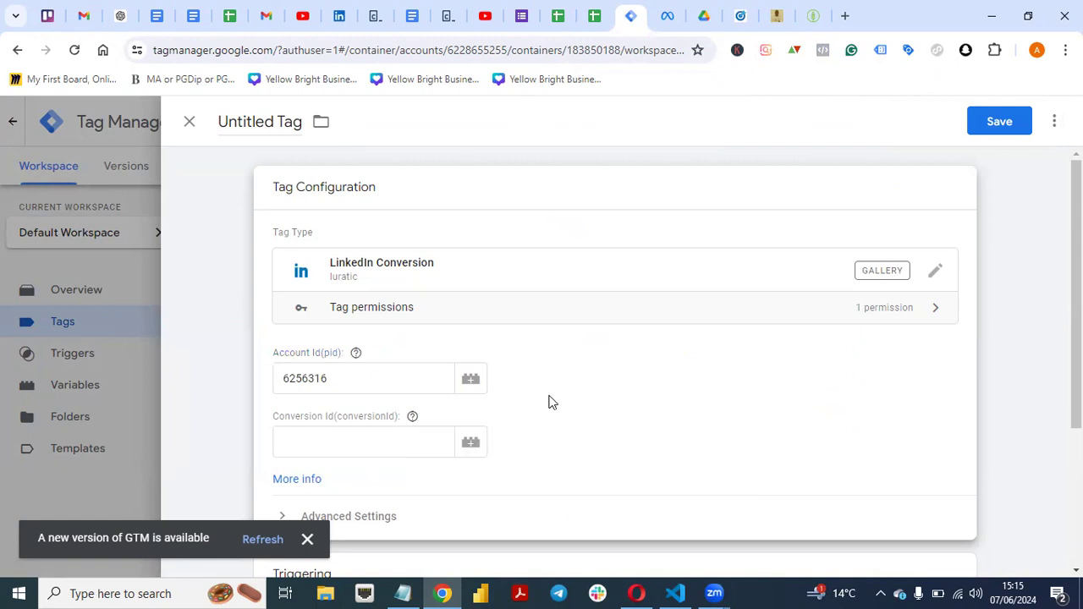
Clear the LinkedIn Conversion tag's Account Id and create a new Constant variable for it, holding the copied partner ID
click(360, 384)
key(BackSpace)
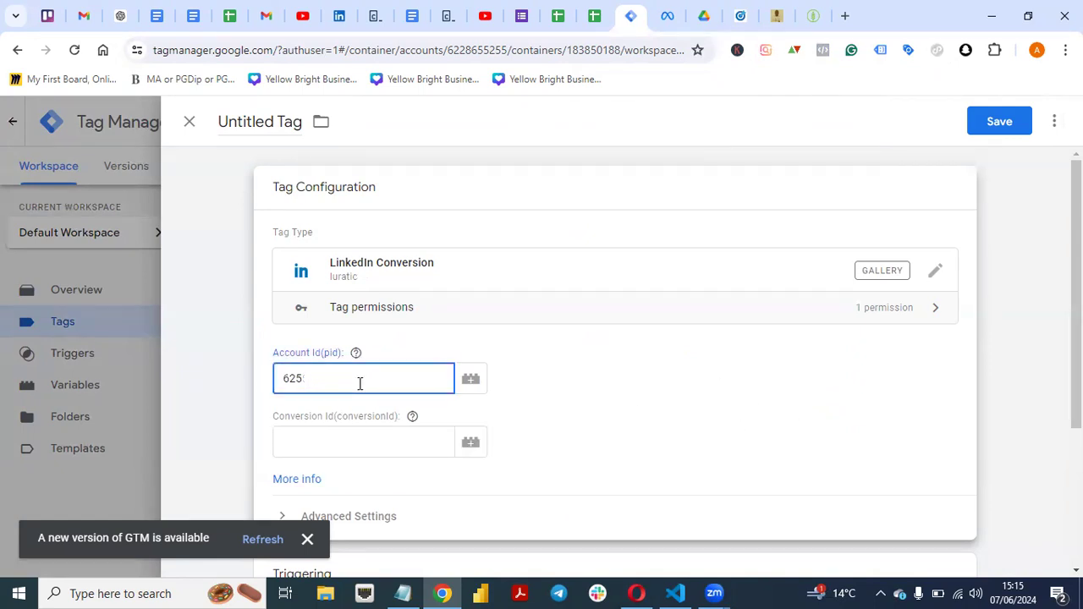
click(472, 379)
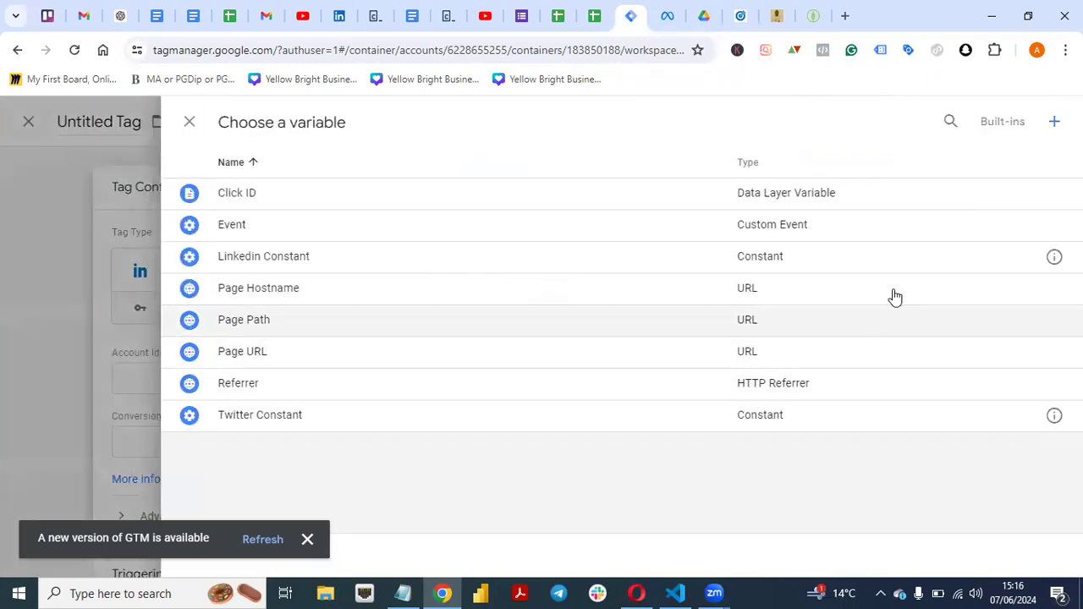
click(1055, 122)
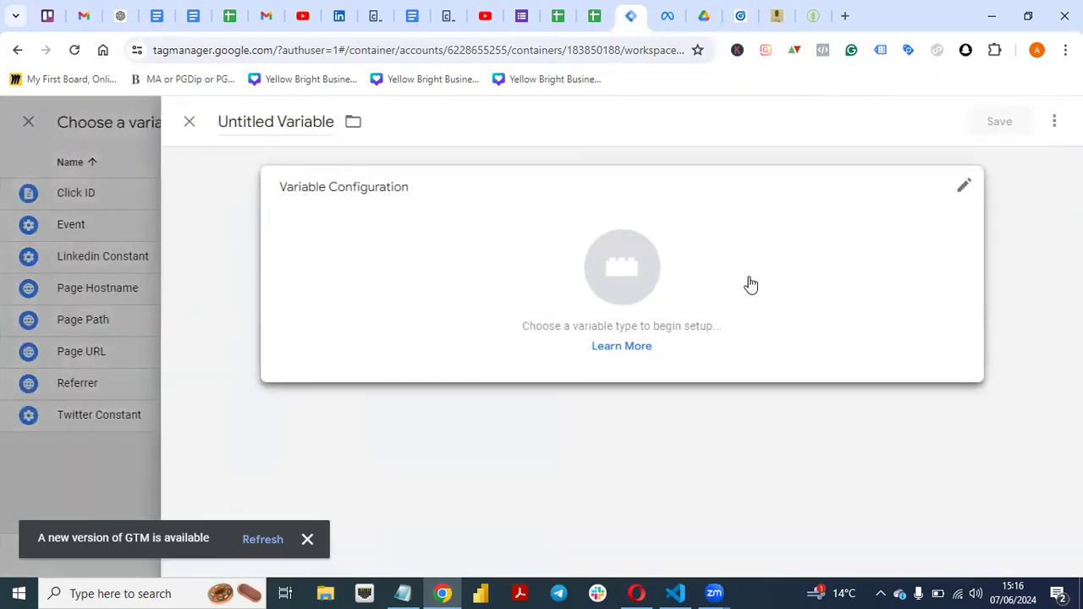
click(749, 285)
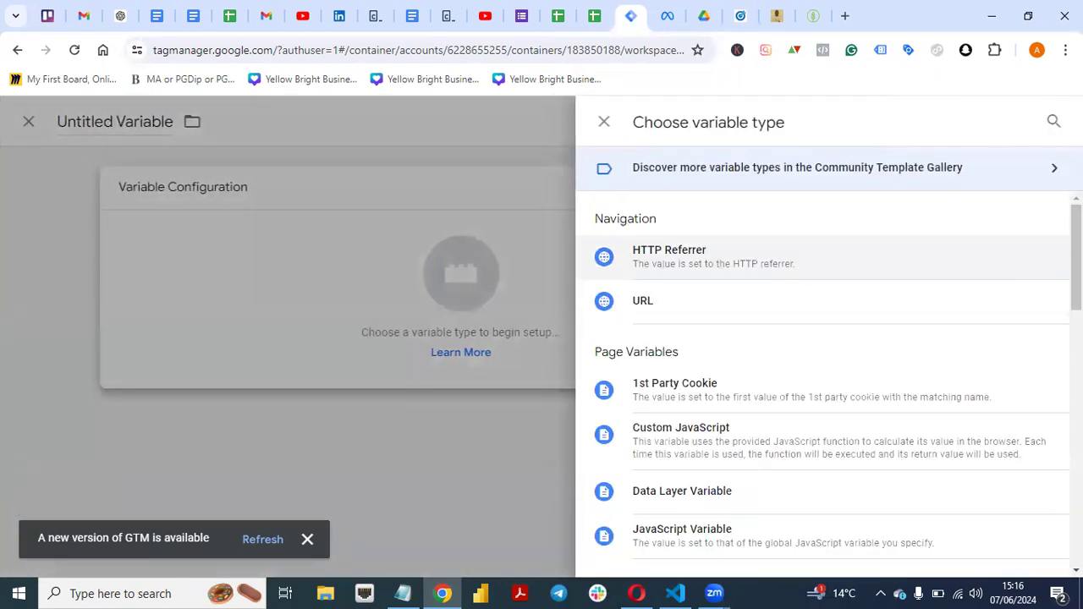
scroll(821, 381, down, 2)
scroll(781, 455, down, 4)
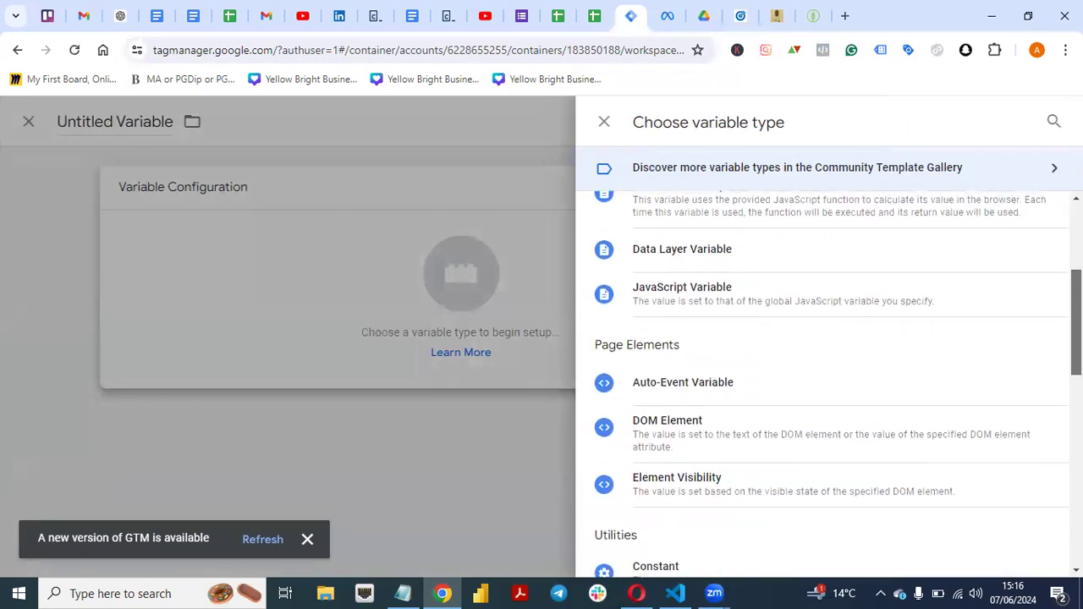
click(775, 453)
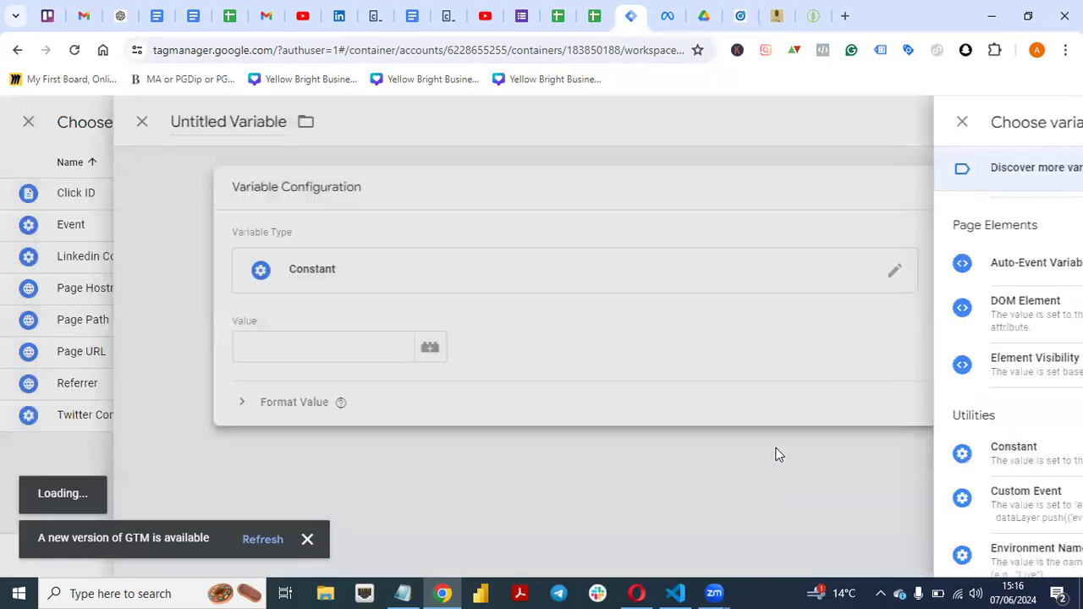
click(352, 346)
key(ctrl+v)
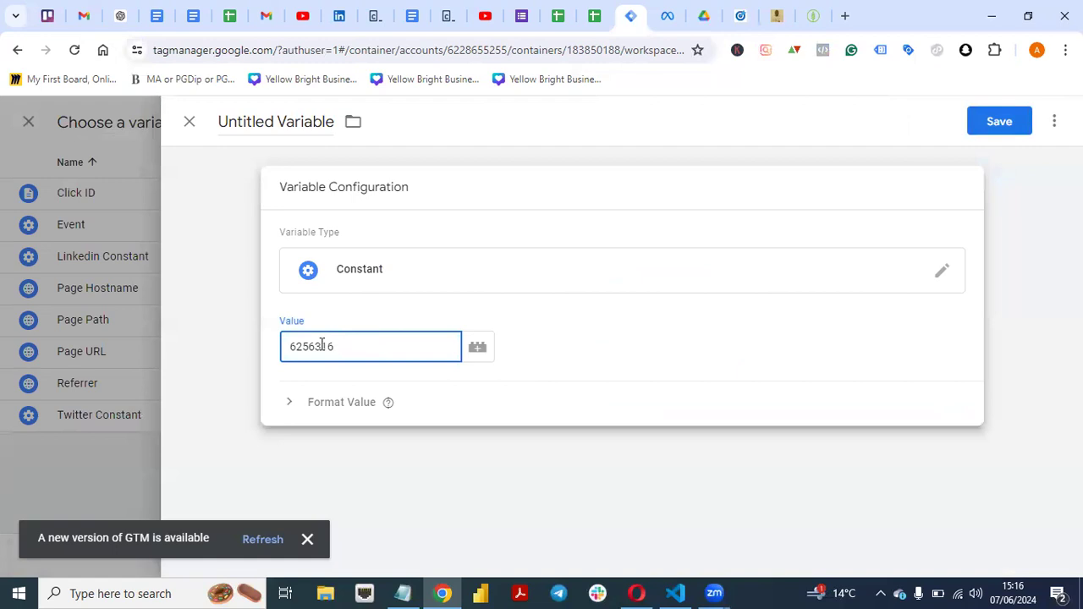
Name the new variable "Linkedin Partner ID" and save it so it fills the tag's Account Id
click(325, 123)
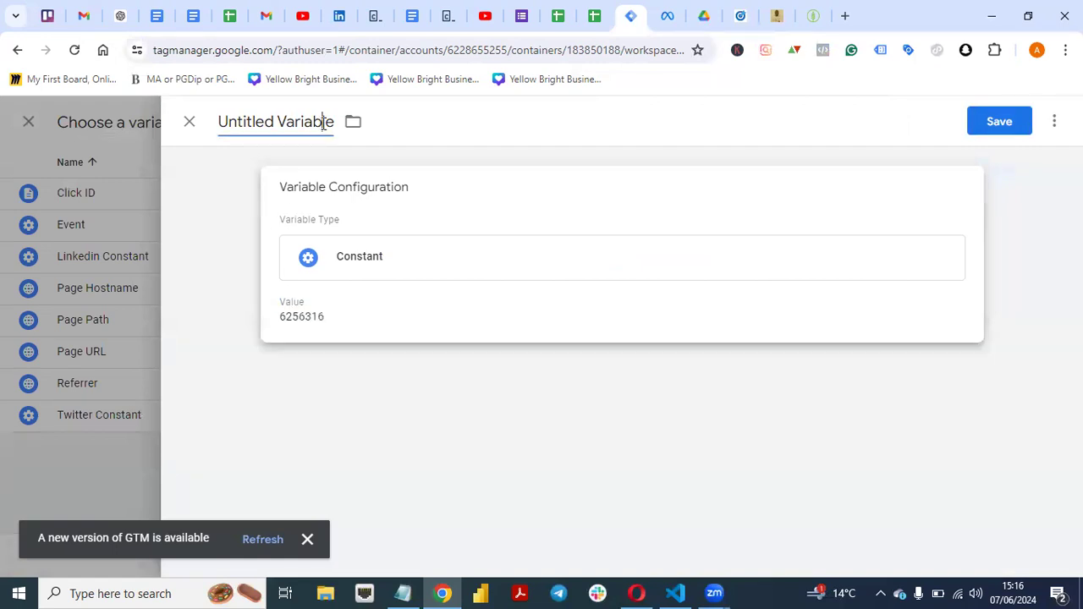
key(BackSpace)
key(BackSpace)
key(BackSpace)
key(BackSpace)
key(BackSpace)
key(BackSpace)
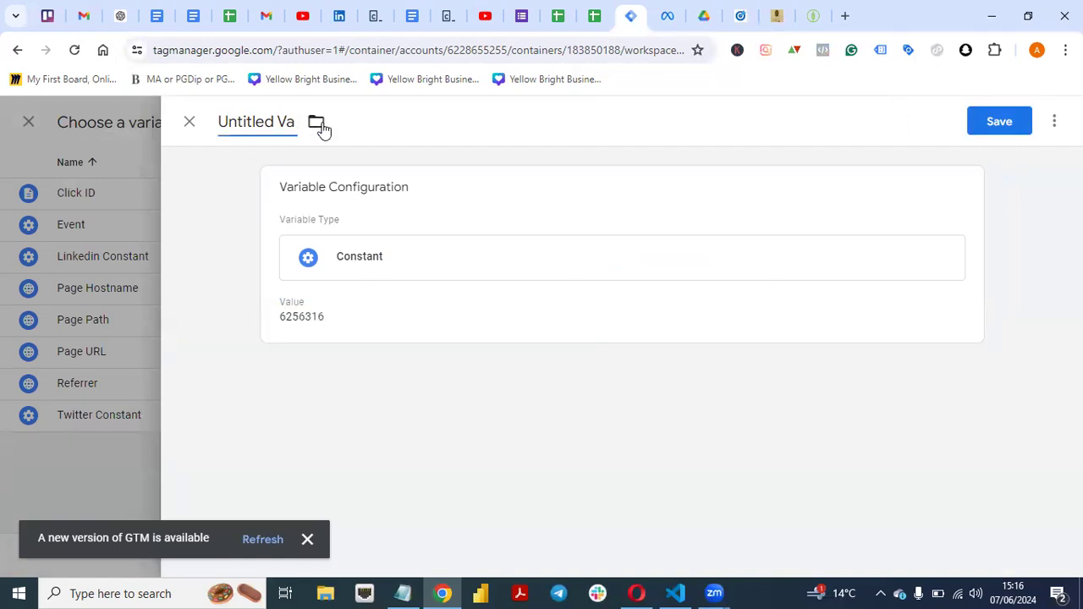
key(BackSpace)
key(BackSpace)
key(BackSpace)
key(BackSpace)
key(BackSpace)
key(BackSpace)
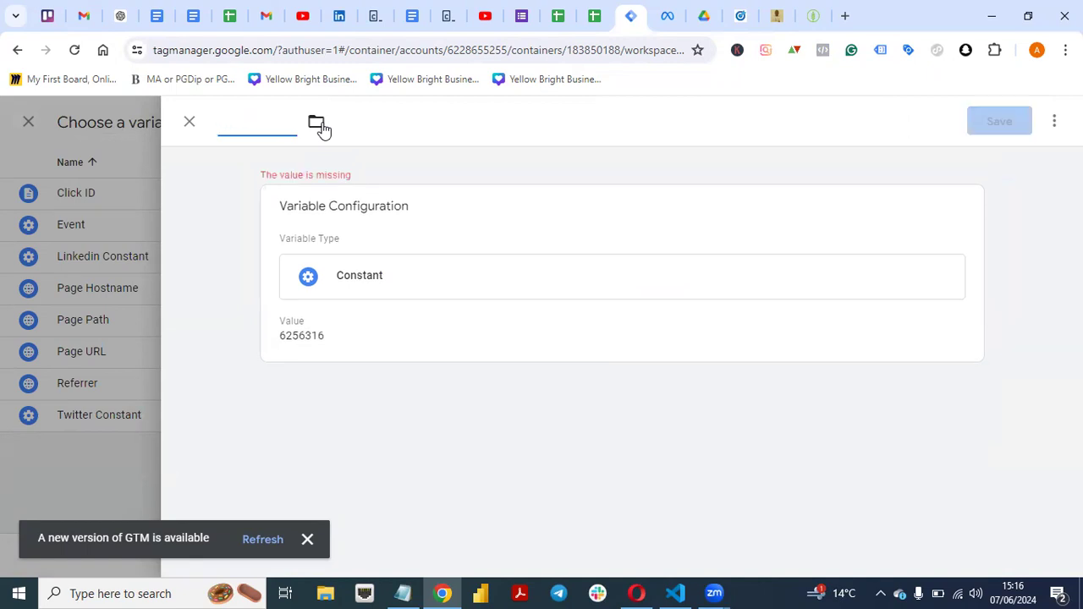
text(Linkedin Parter)
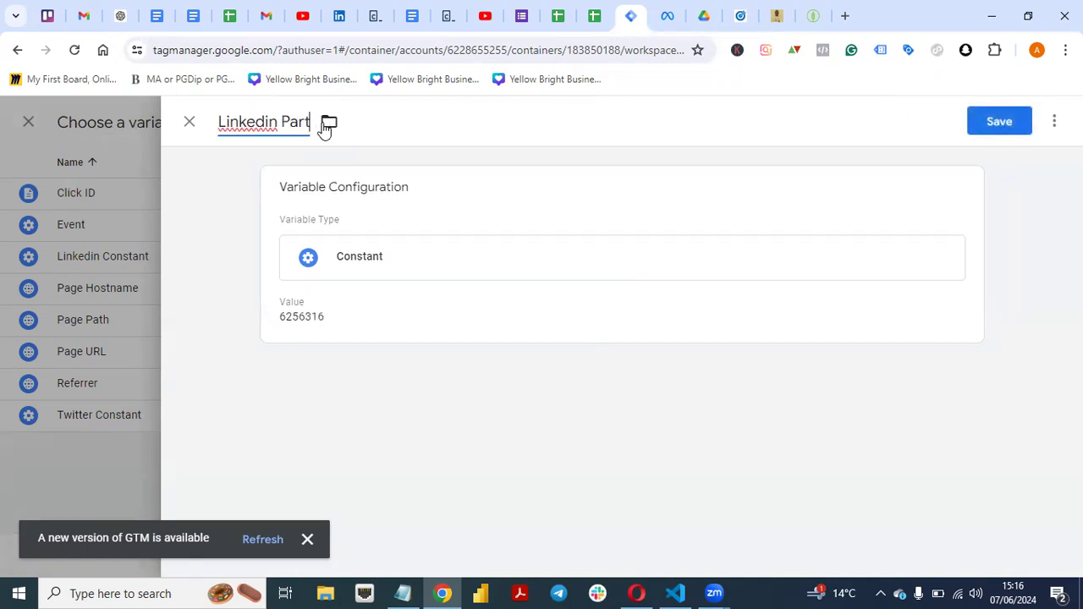
key(BackSpace)
key(BackSpace)
text(ner ID)
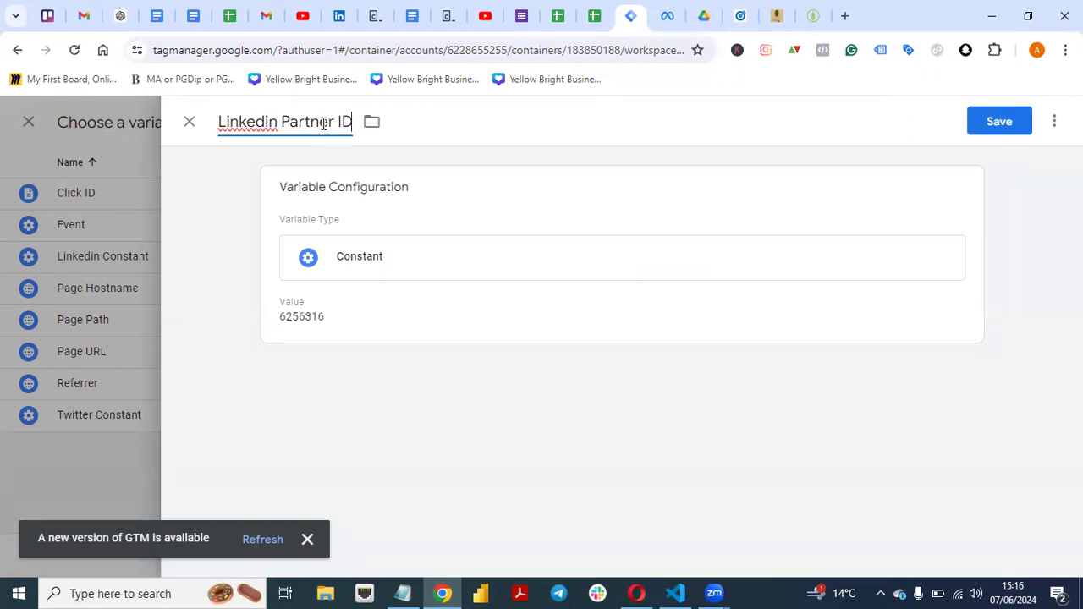
click(998, 127)
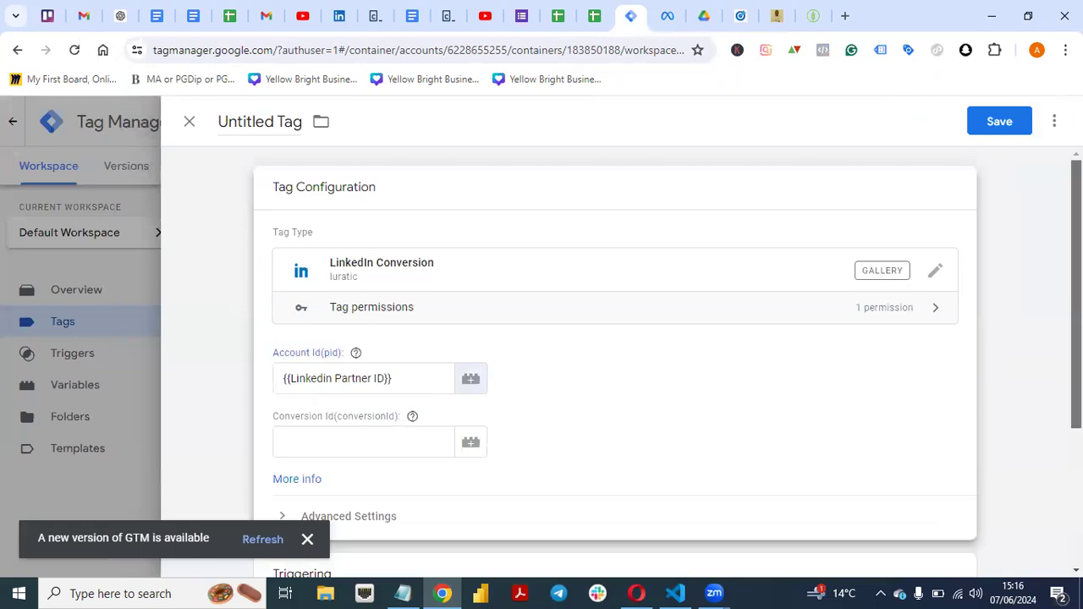
Switch to LinkedIn Campaign Manager and advance the Insight Tag conversion from Sources to the Campaigns step
scroll(1040, 375, down, 2)
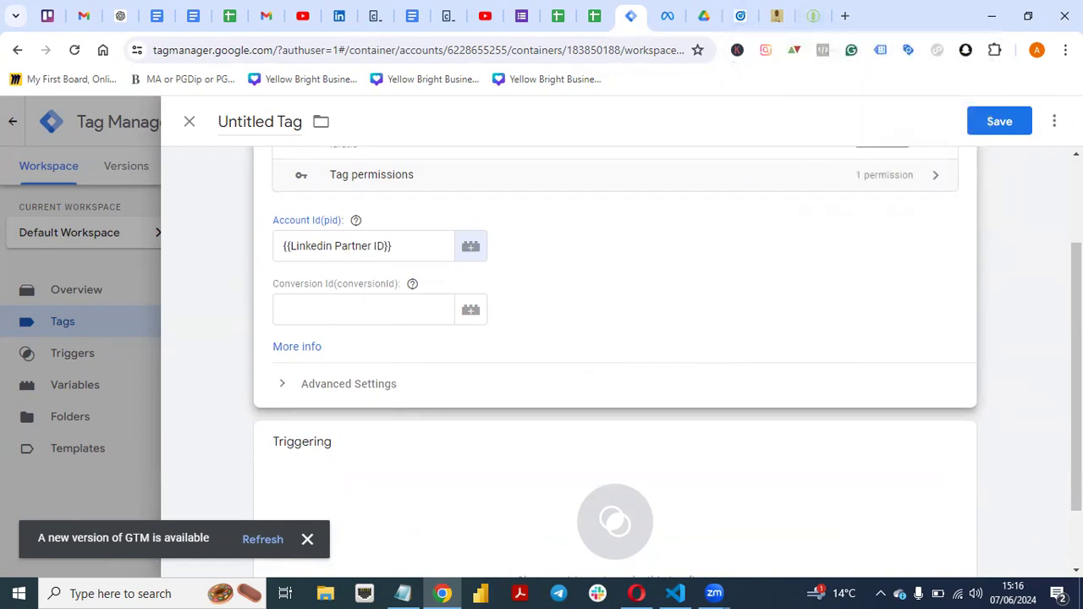
drag(1077, 326, 1077, 264)
scroll(874, 184, down, 3)
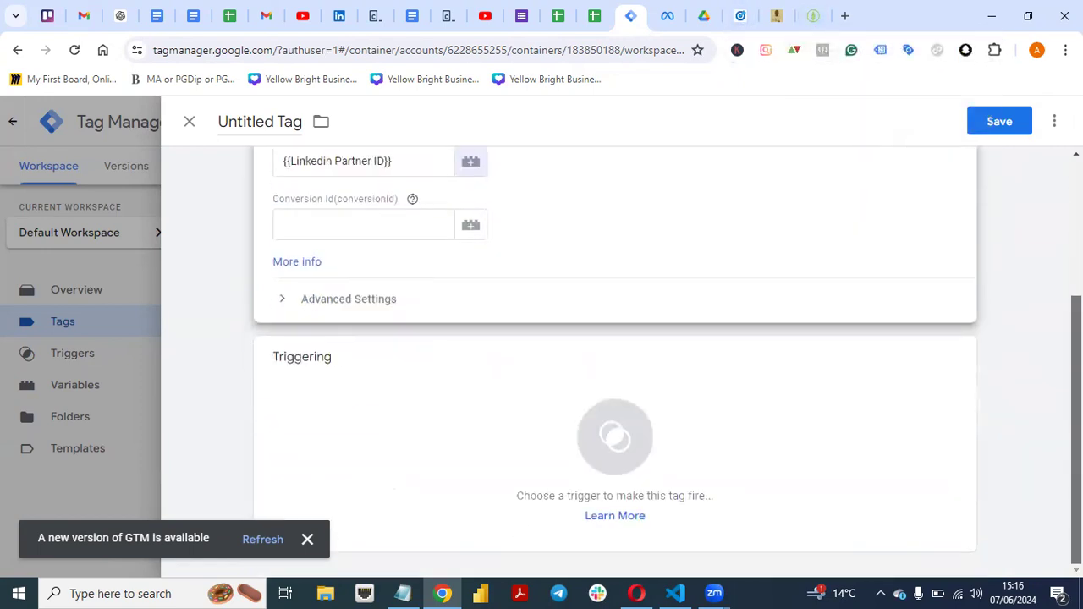
click(740, 15)
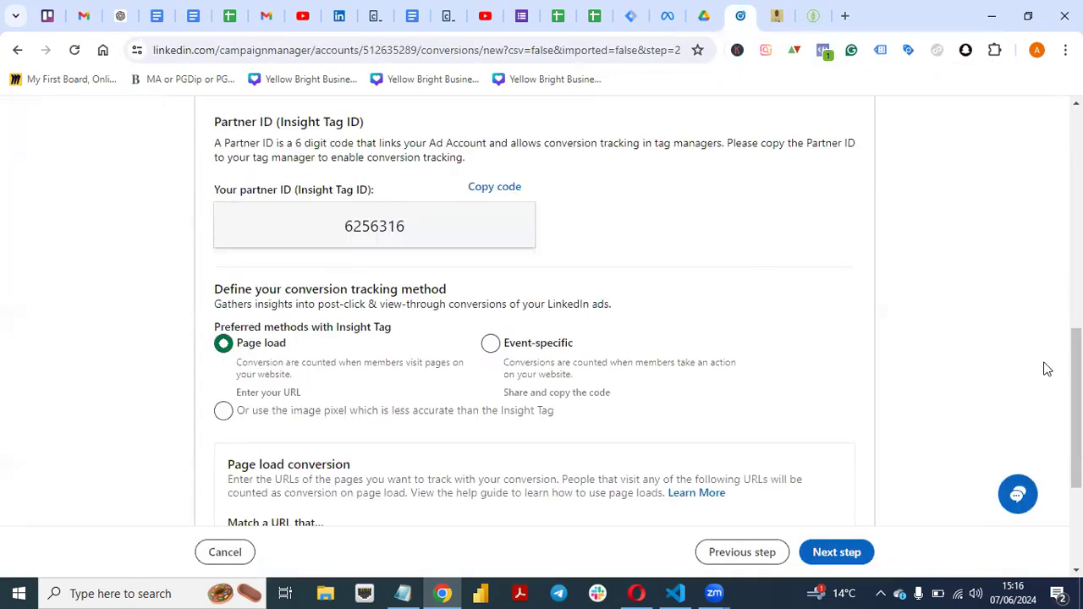
drag(1076, 371, 1077, 450)
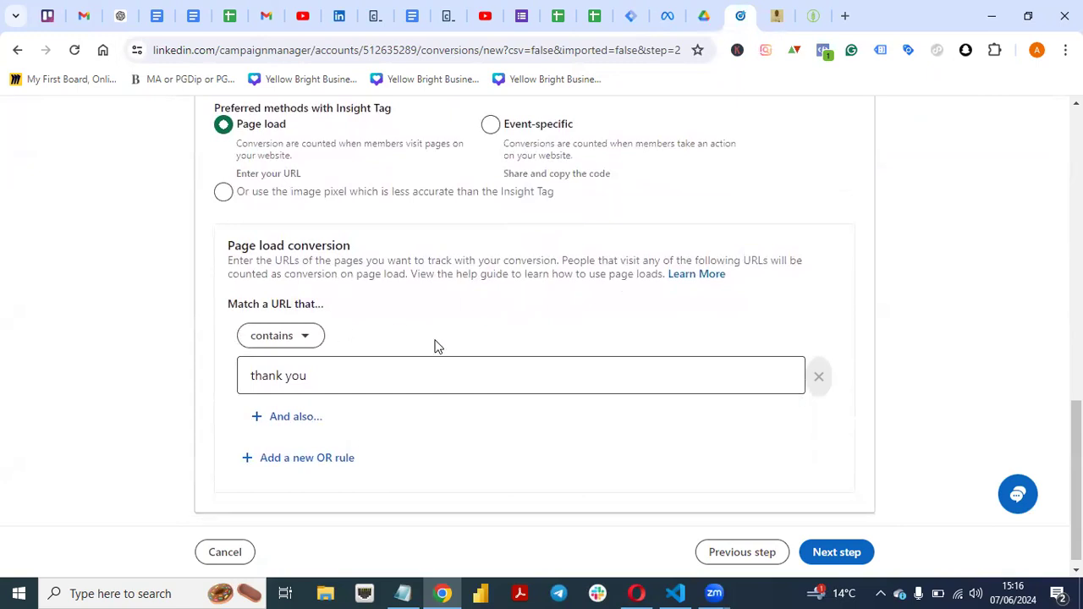
click(849, 552)
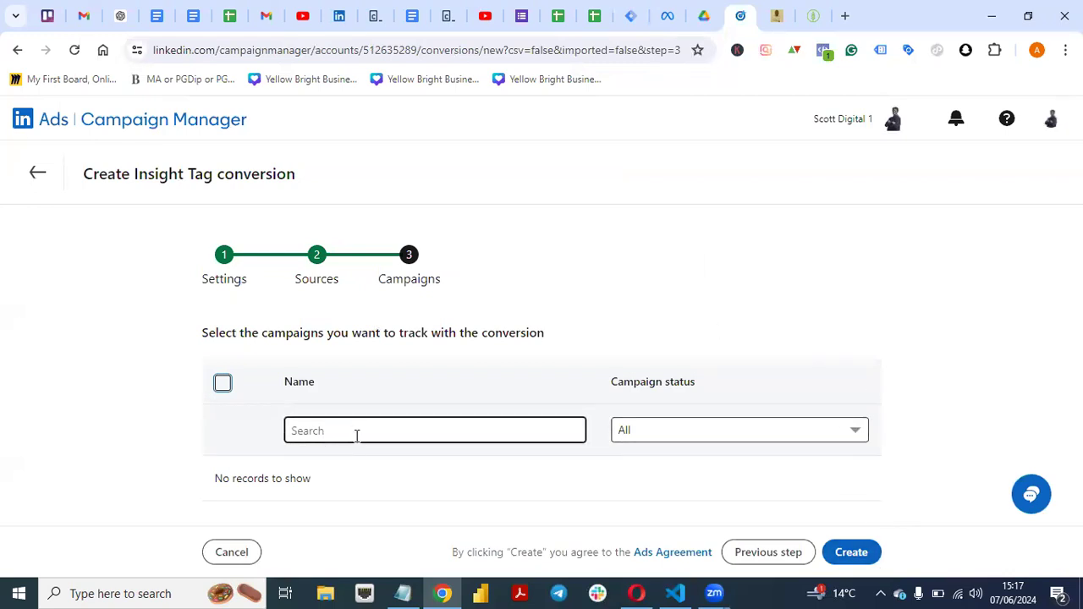
Return to Google Tag Manager and start a new trigger of type Page View for the LinkedIn Conversion tag
click(623, 24)
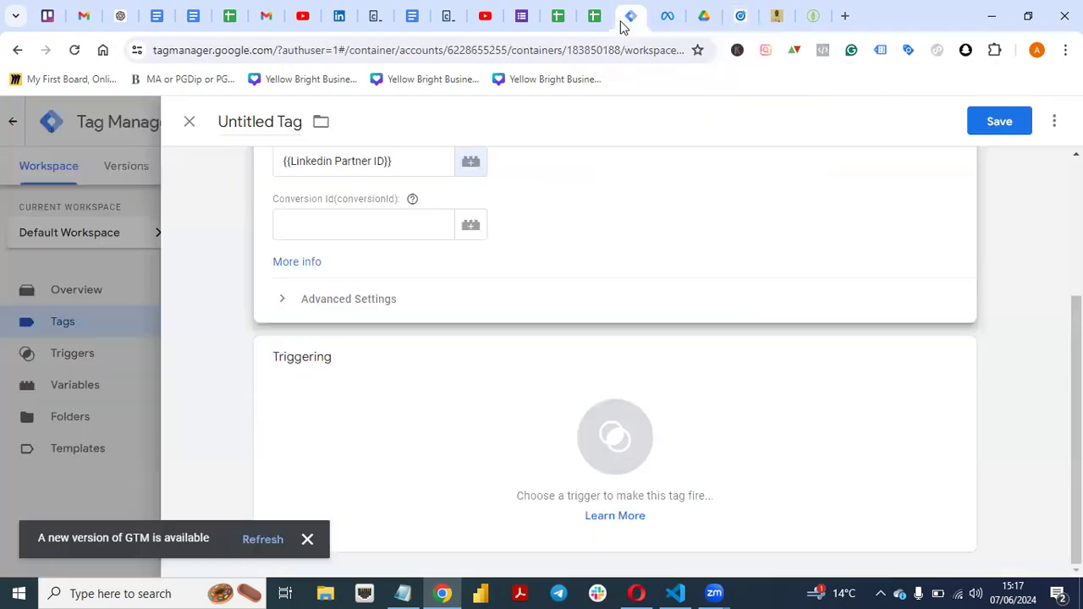
click(742, 435)
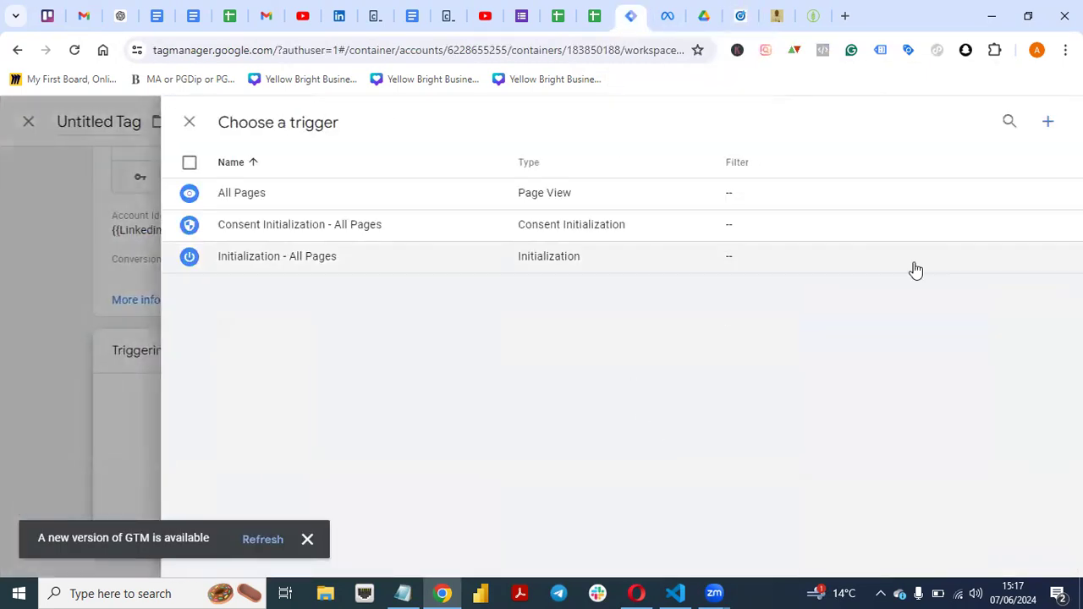
click(1050, 123)
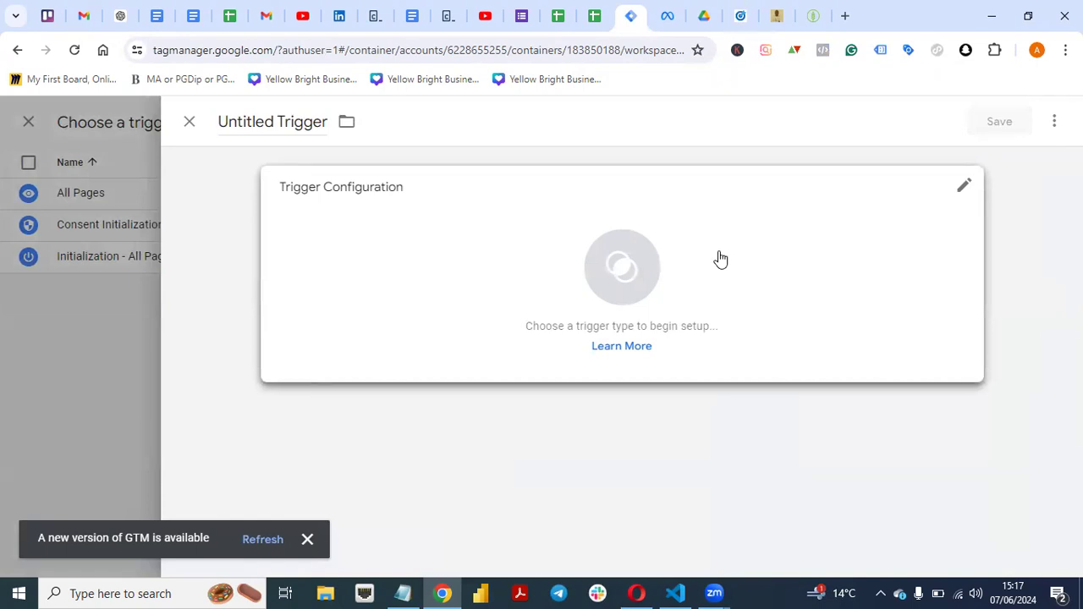
click(721, 259)
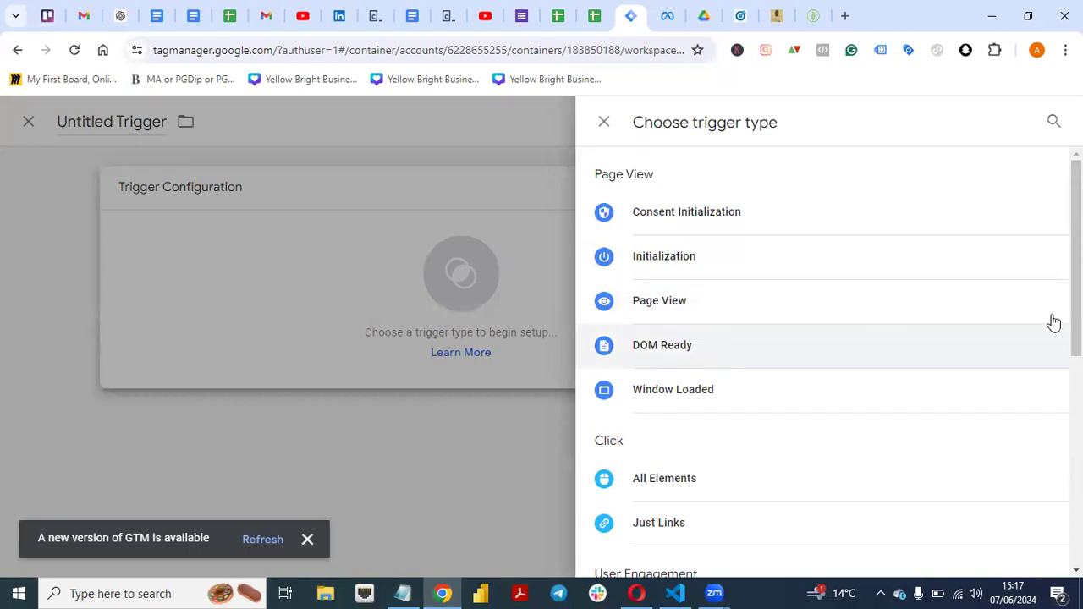
drag(1077, 317, 1077, 510)
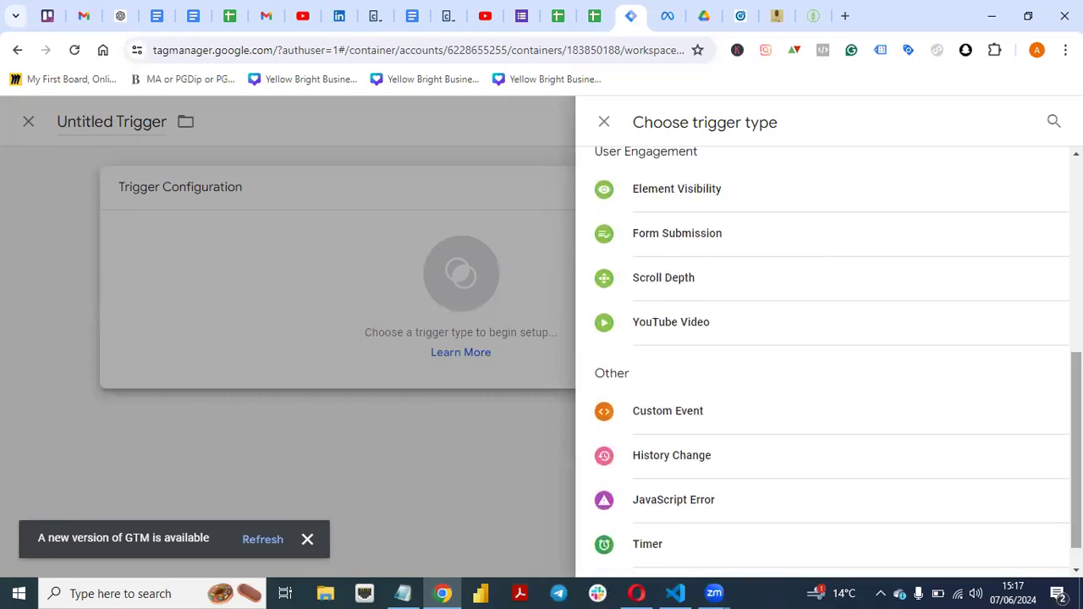
drag(1076, 436, 1076, 297)
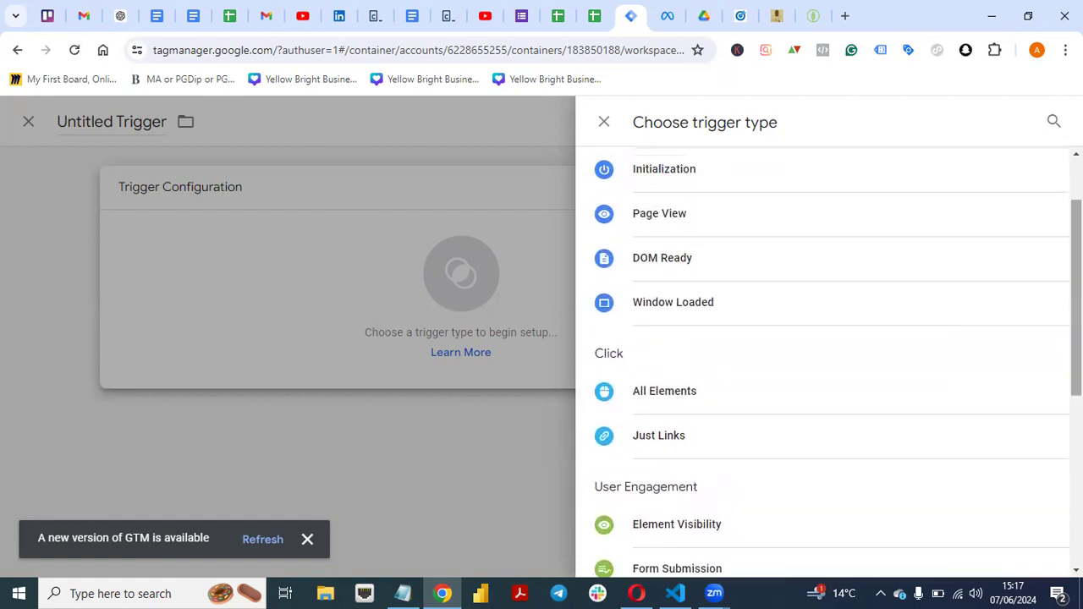
click(705, 229)
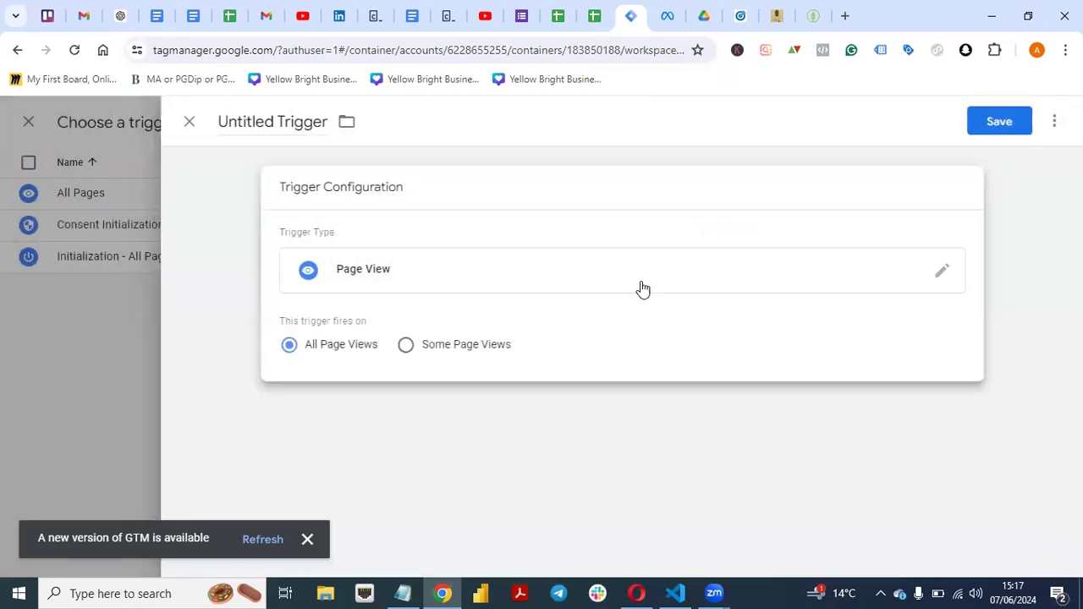
Set the trigger to fire on Some Page Views where Page Path contains "thank you"
click(406, 354)
click(468, 415)
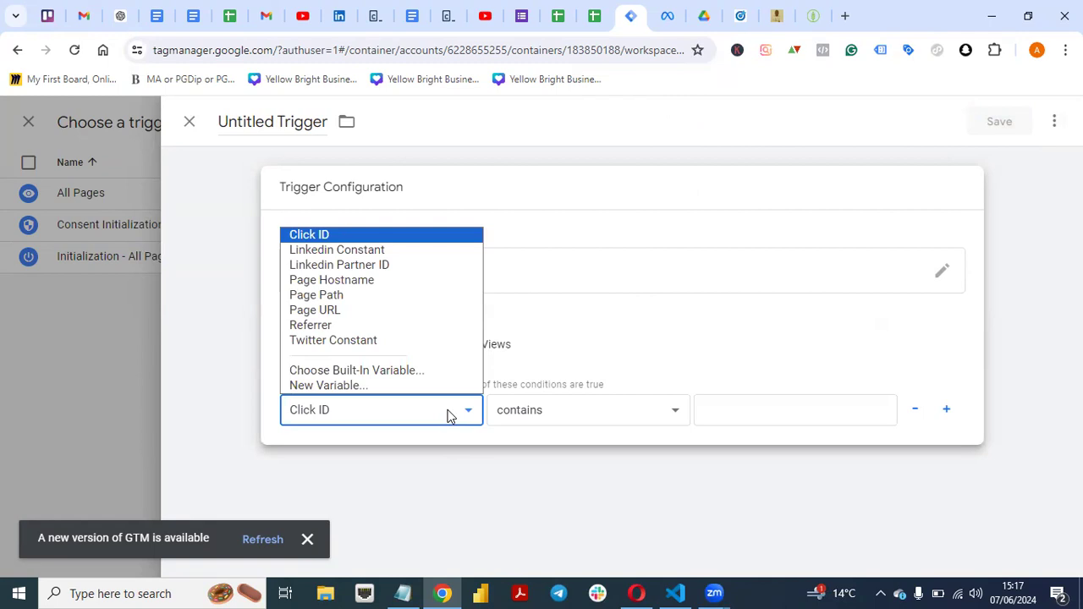
click(458, 452)
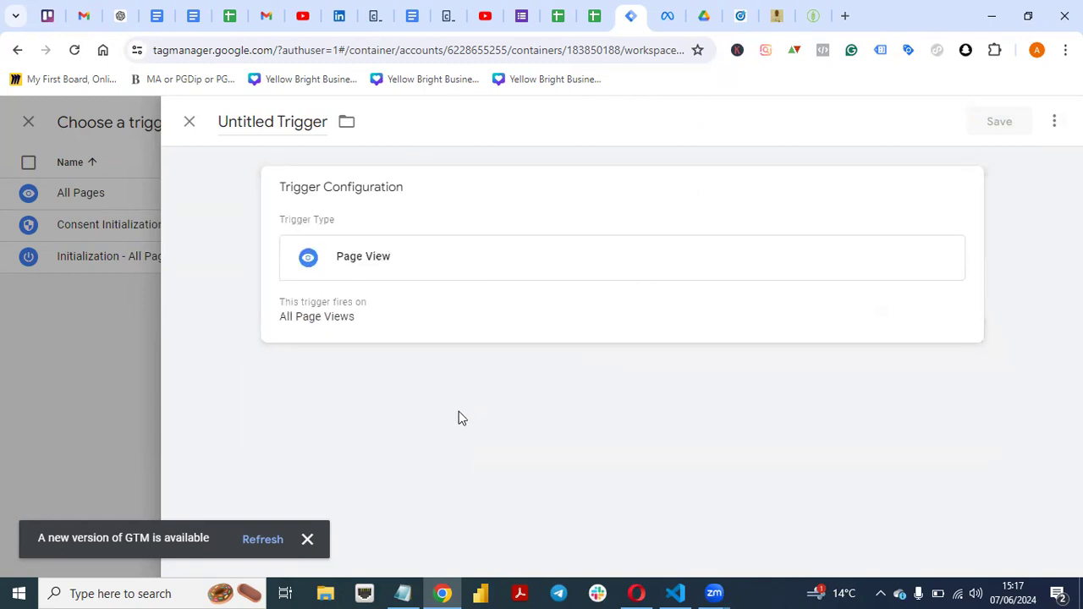
click(961, 196)
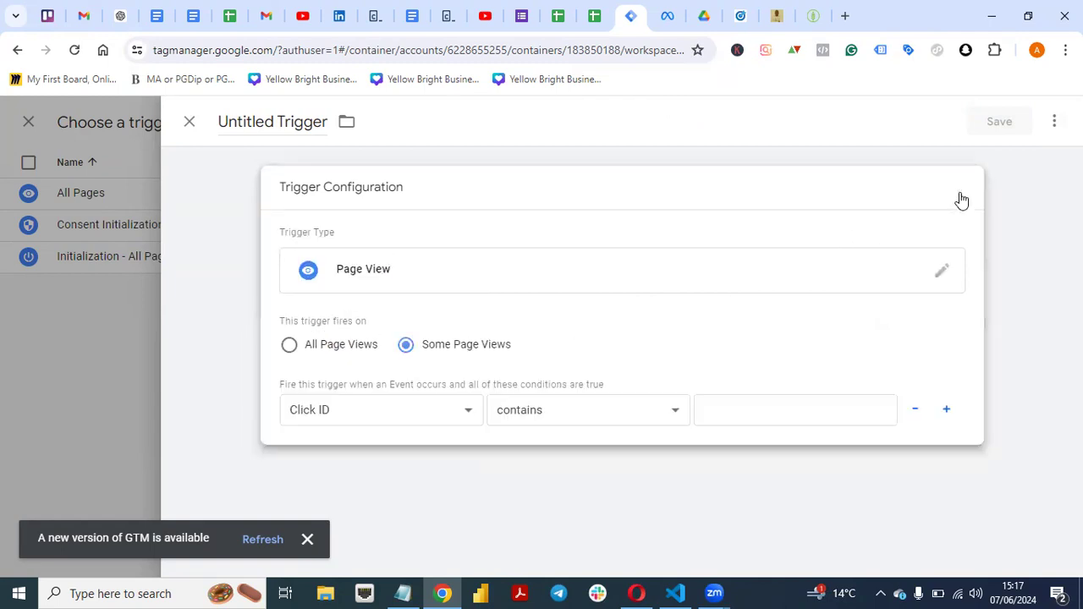
click(470, 419)
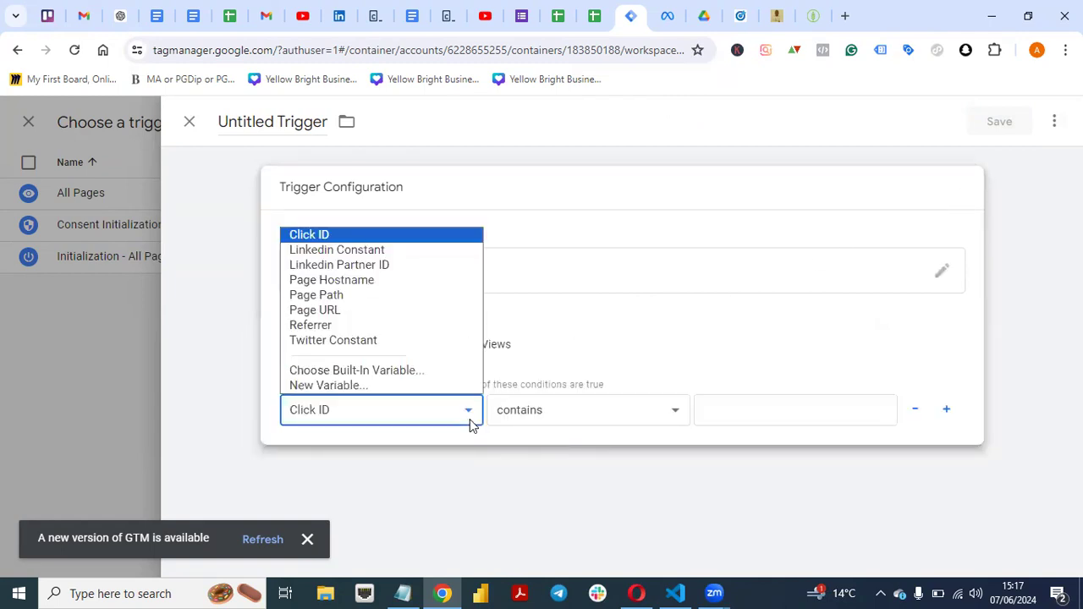
click(330, 298)
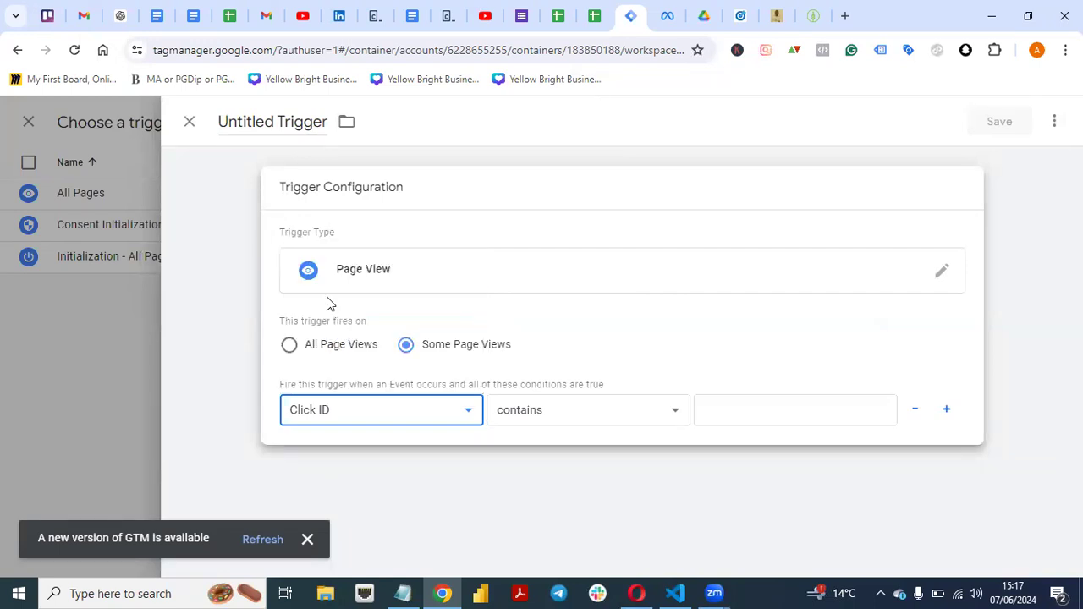
click(391, 486)
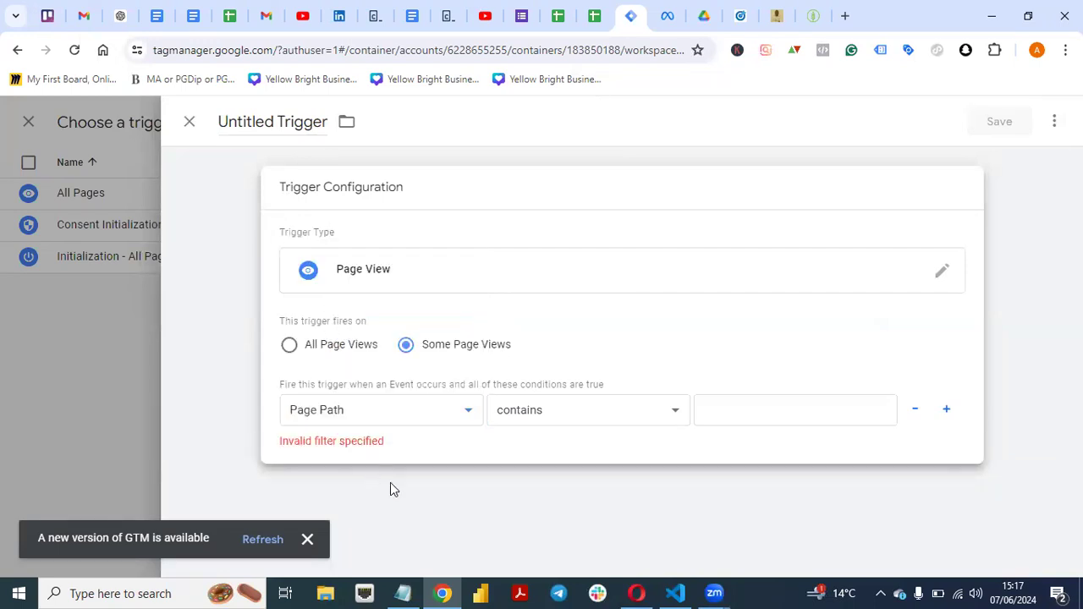
click(854, 268)
click(809, 409)
text(tH)
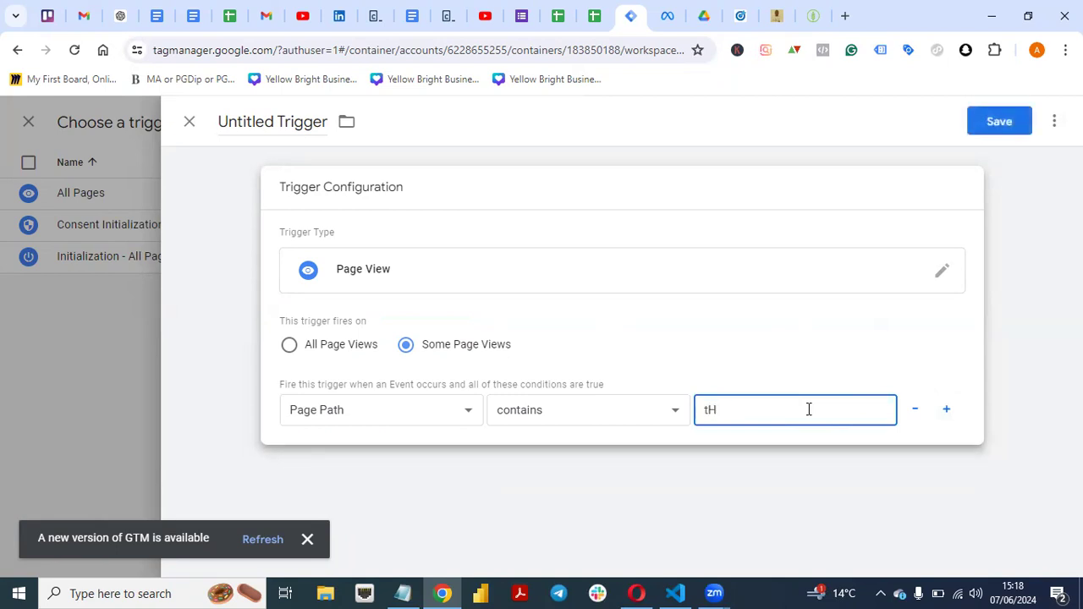
text(hank you)
click(757, 499)
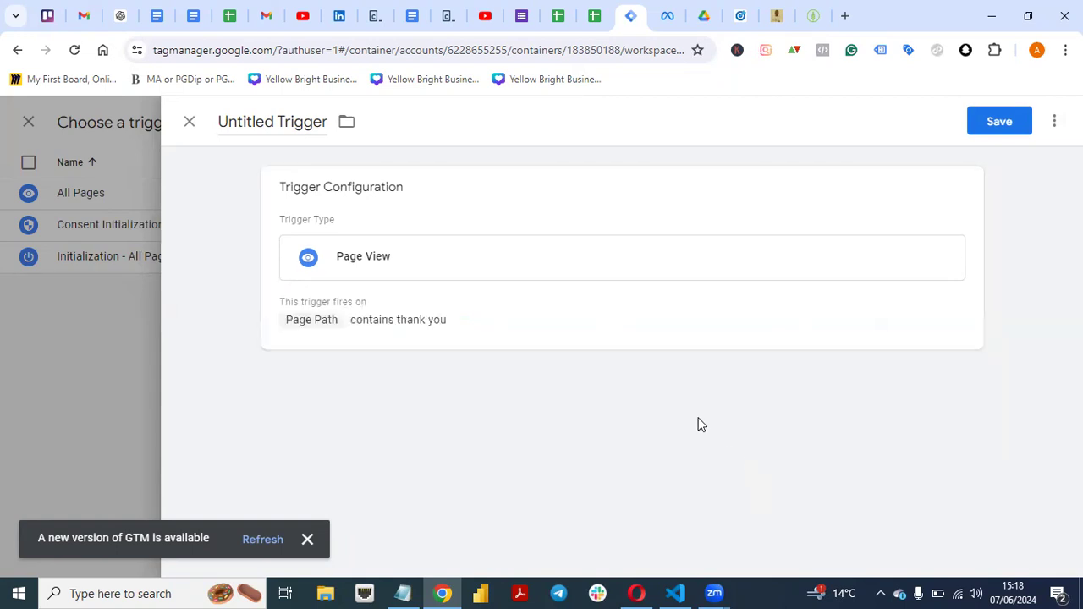
Change the variable in the trigger's firing condition to Page URL
click(824, 312)
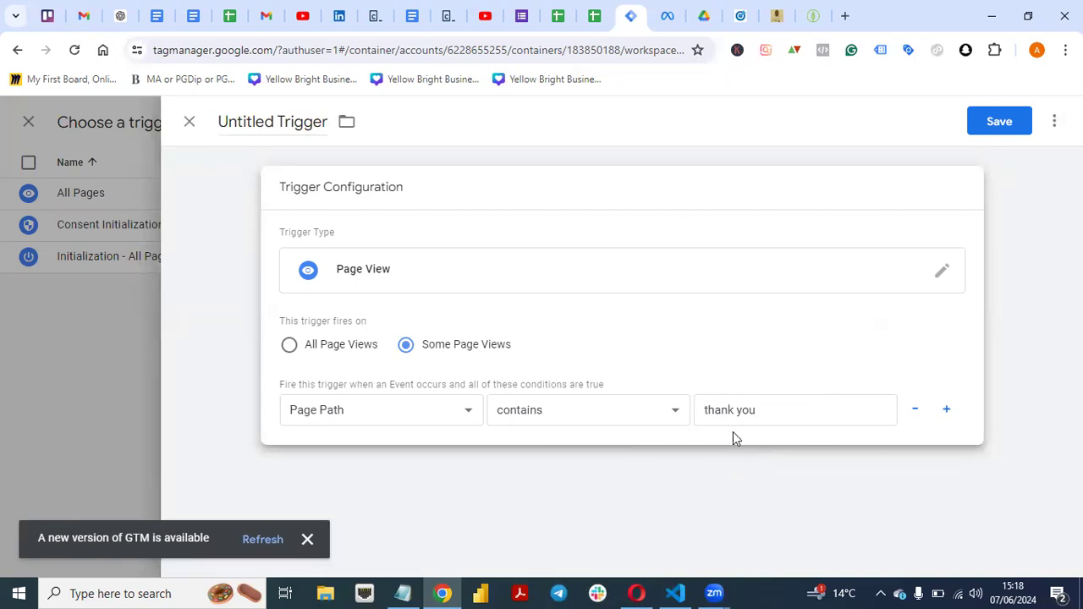
click(465, 416)
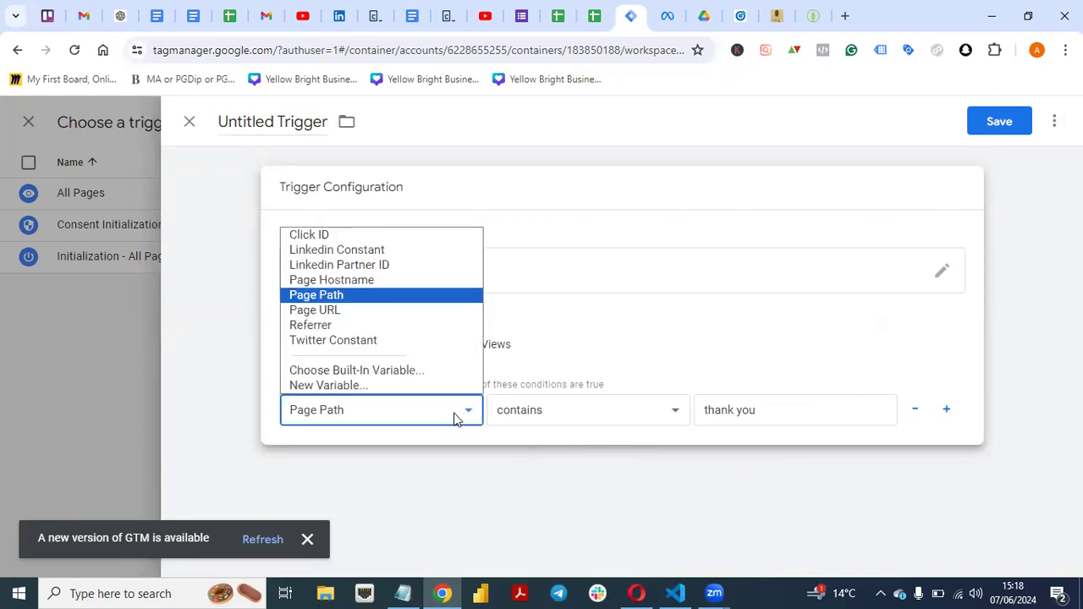
click(363, 313)
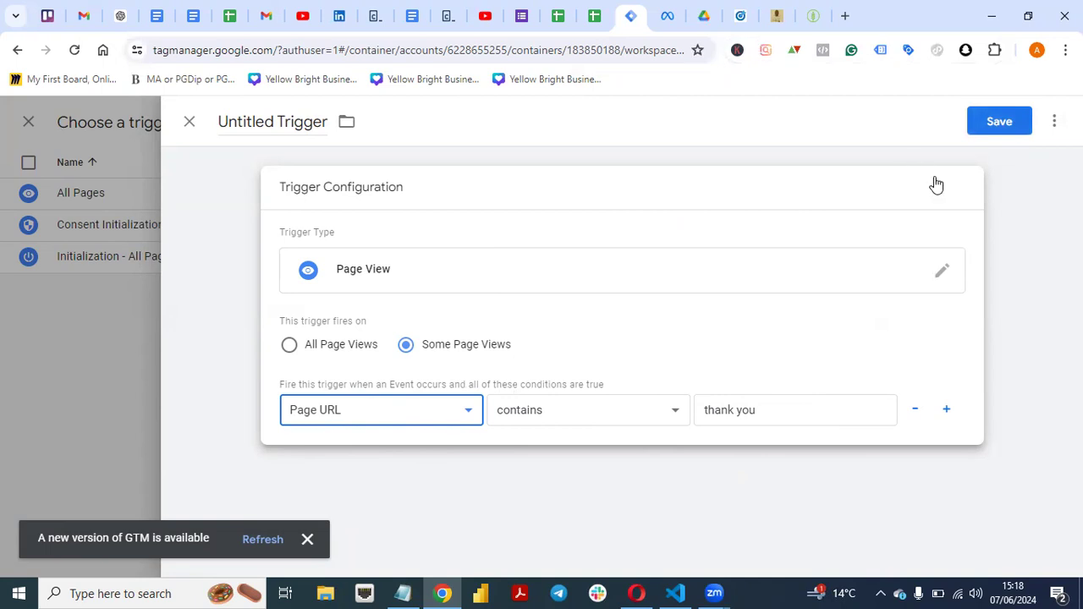
Switch back to LinkedIn Campaign Manager to view the Insight Tag conversion's Campaigns step
click(669, 19)
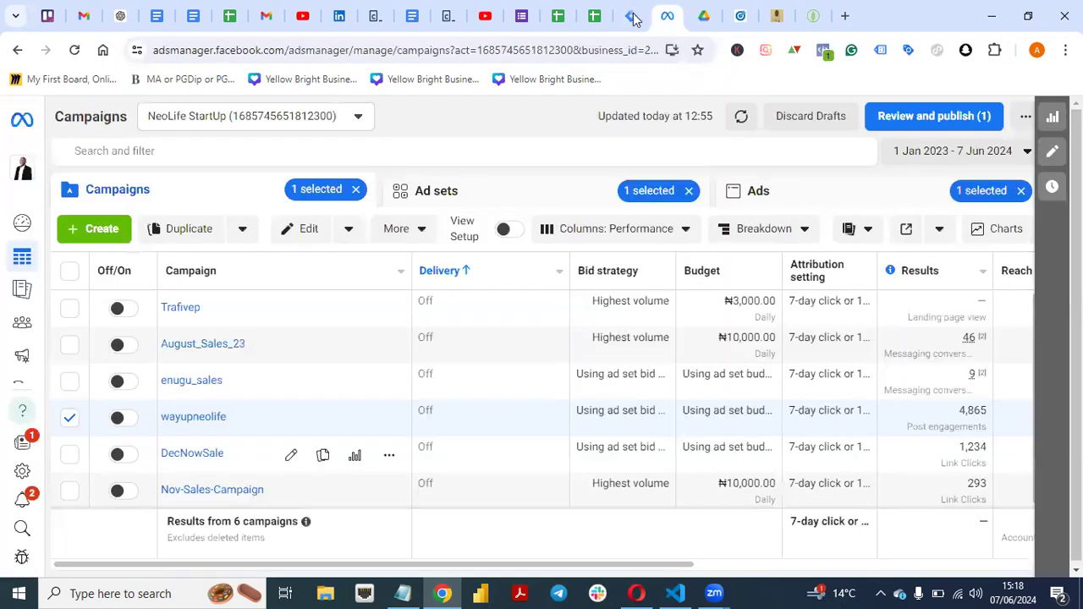
click(742, 19)
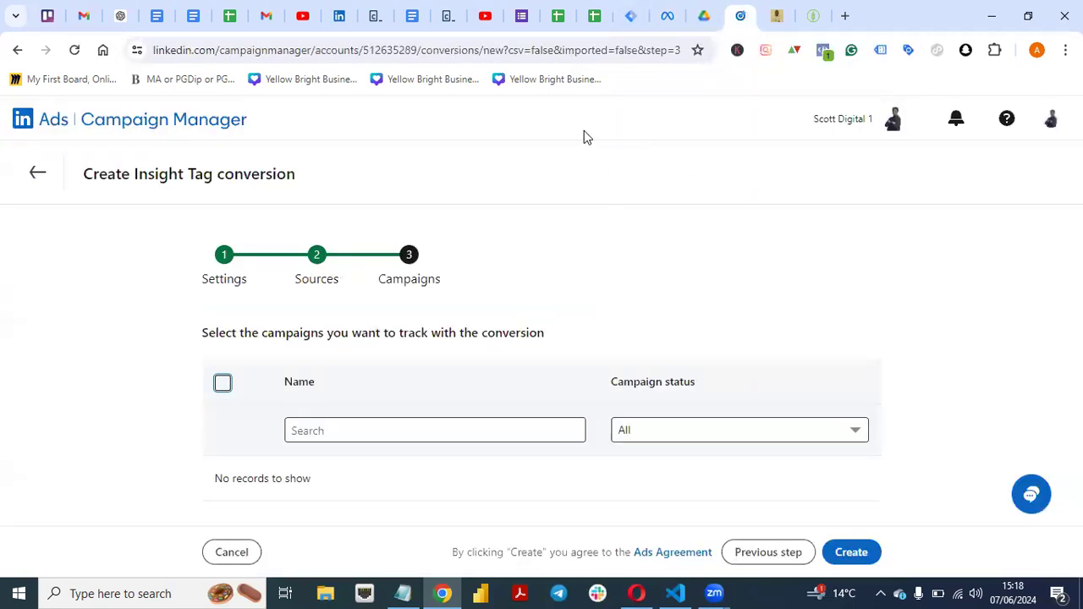
click(654, 146)
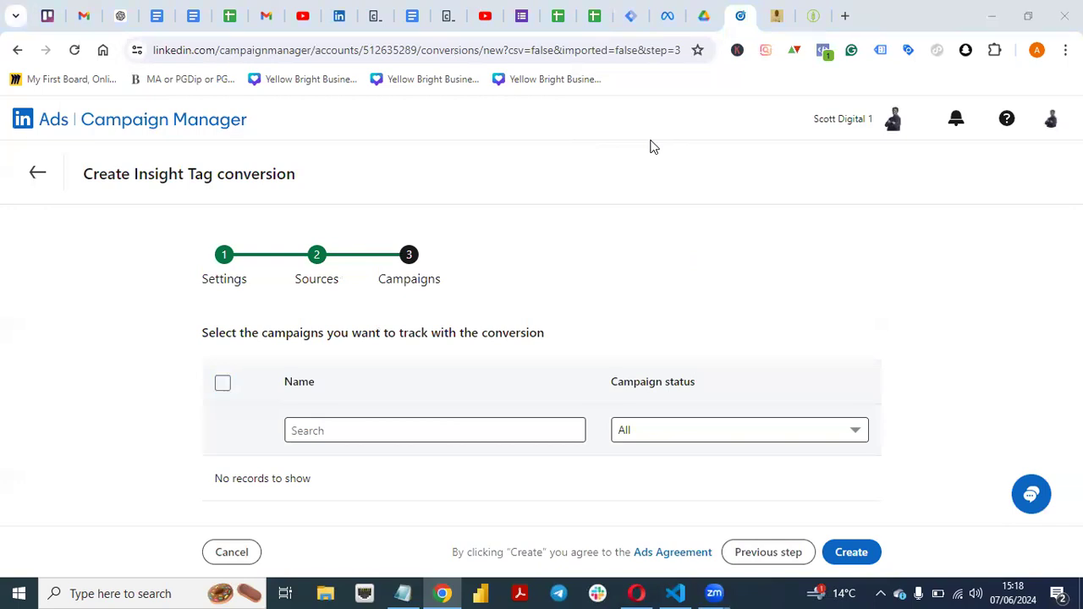